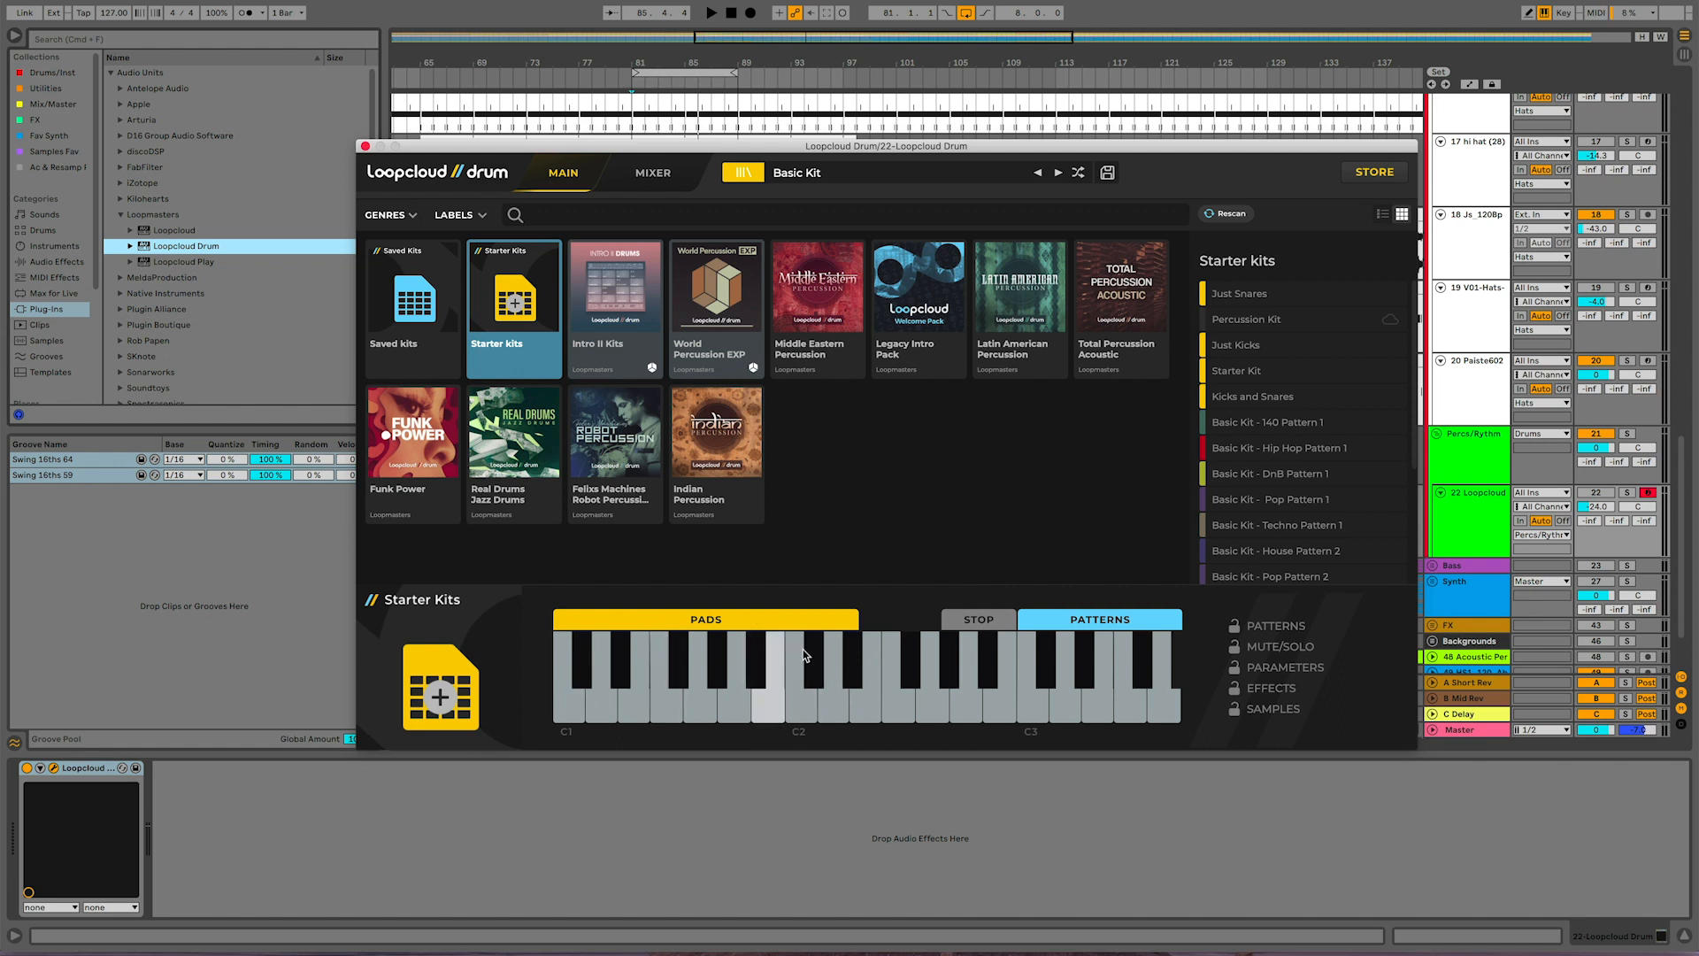
Step: Examine the installed kit library and look through the expansion packs offered in the store
left_click(748, 175)
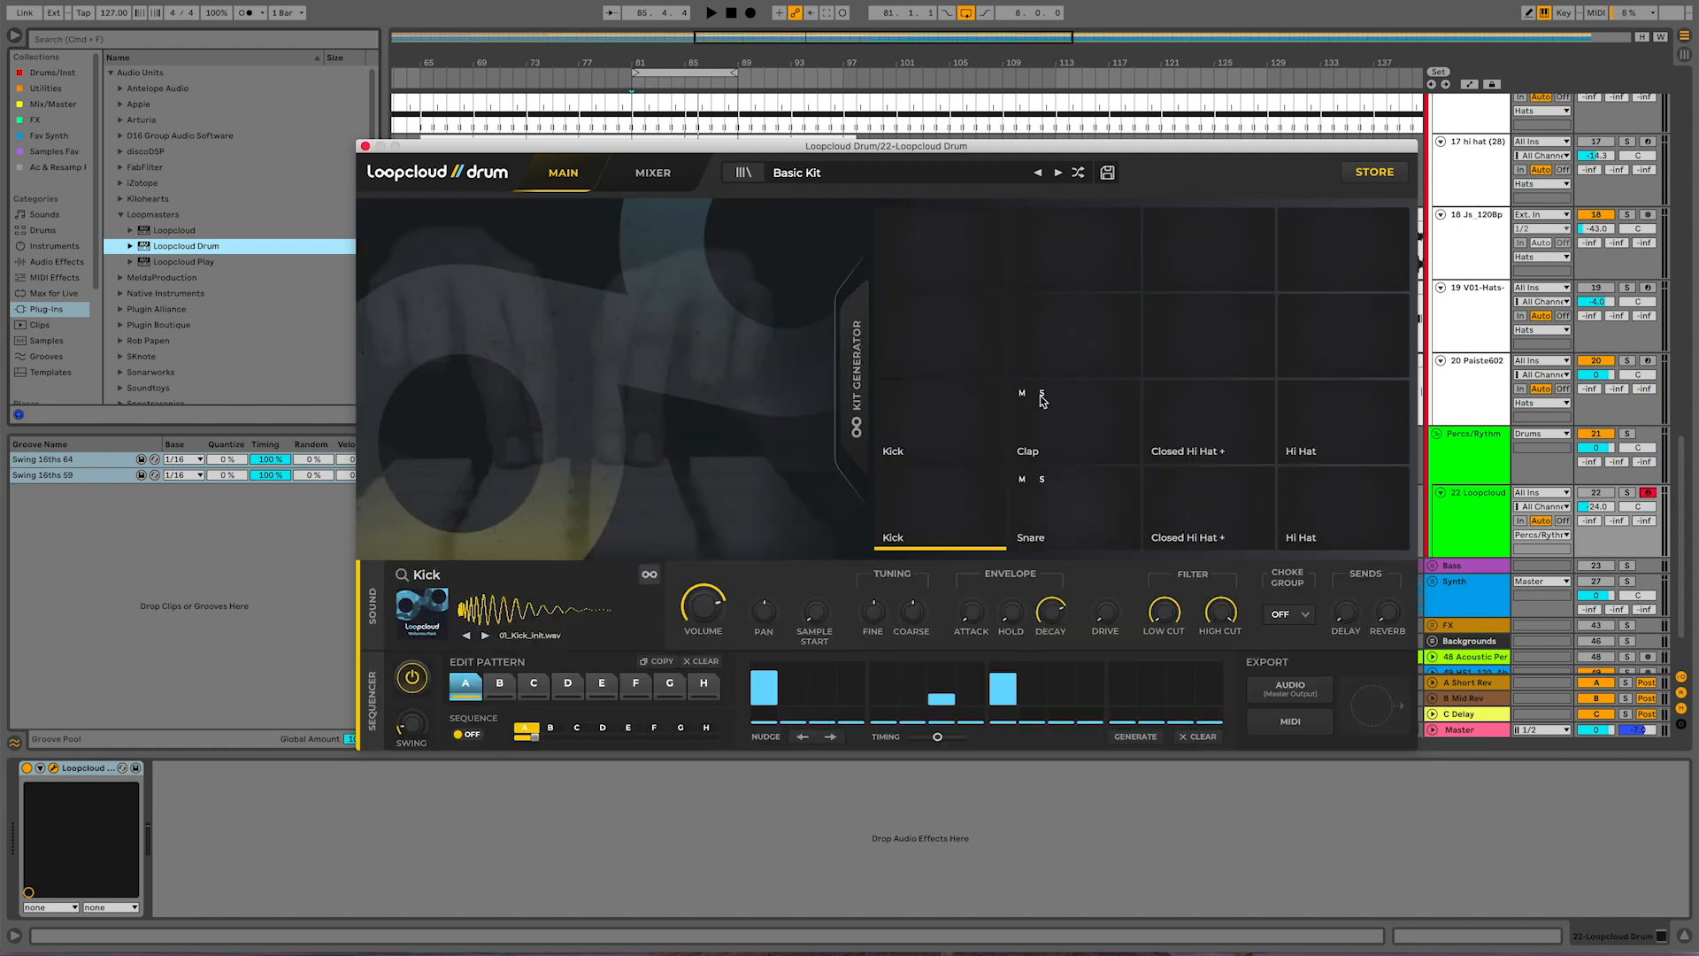
left_click(745, 173)
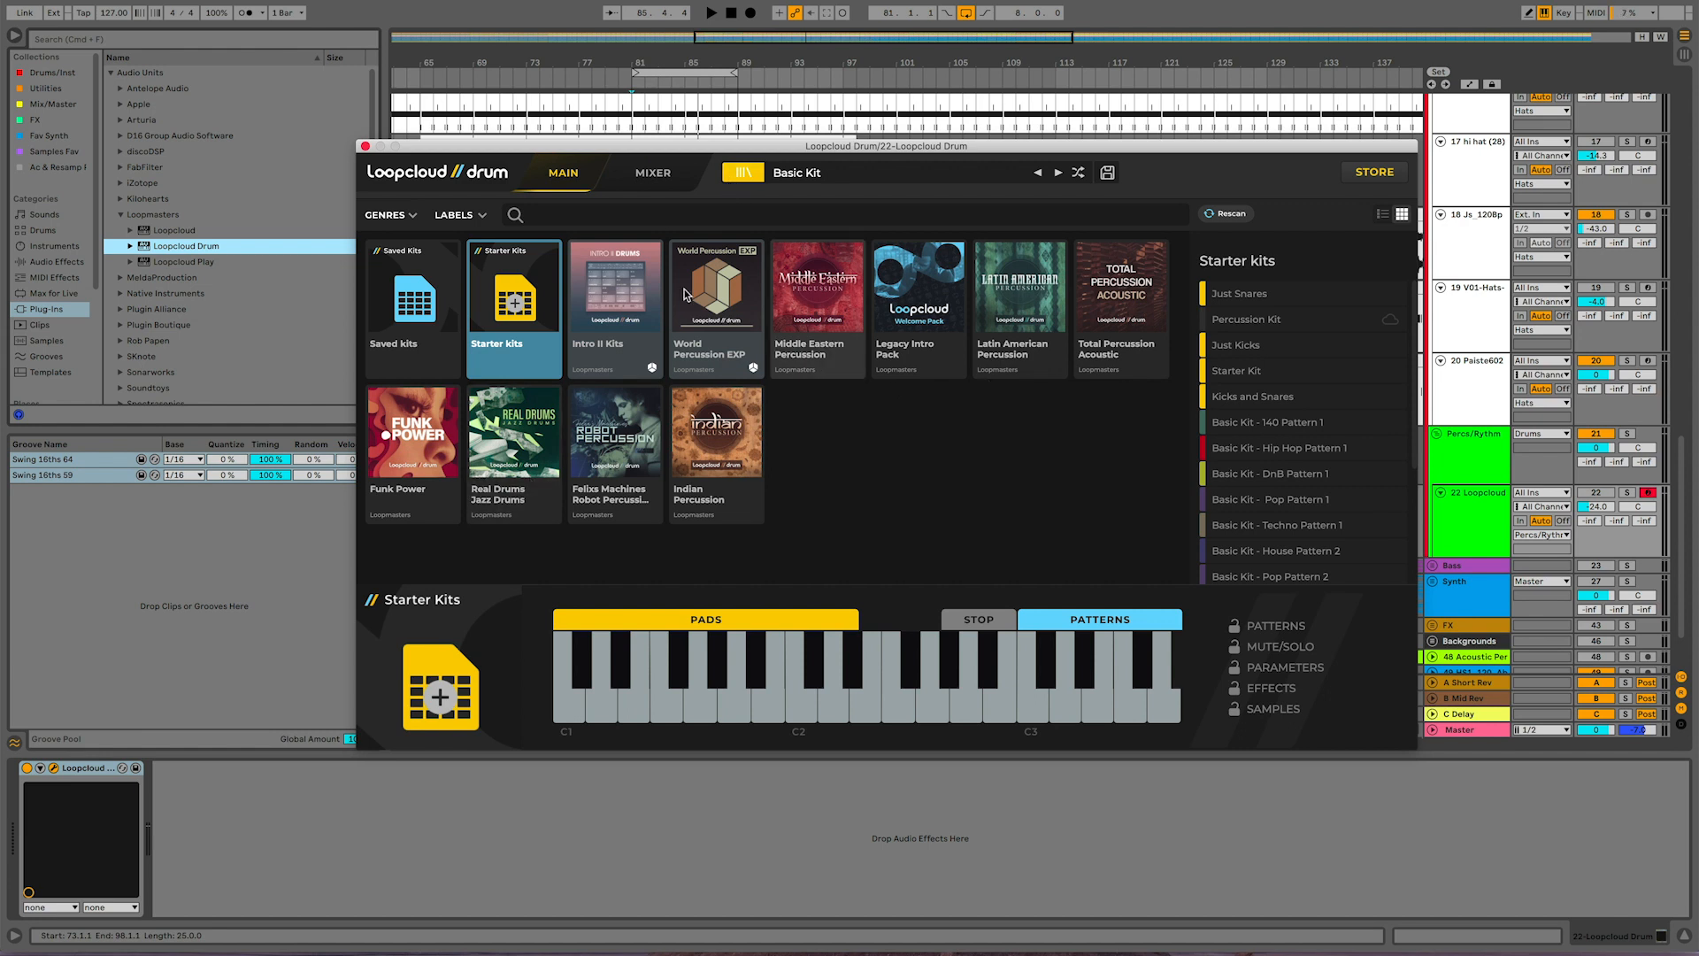
left_click(741, 175)
left_click(741, 175)
scroll(837, 459, "down", 10)
scroll(816, 448, "down", 10)
scroll(807, 462, "down", 10)
scroll(790, 485, "up", 20)
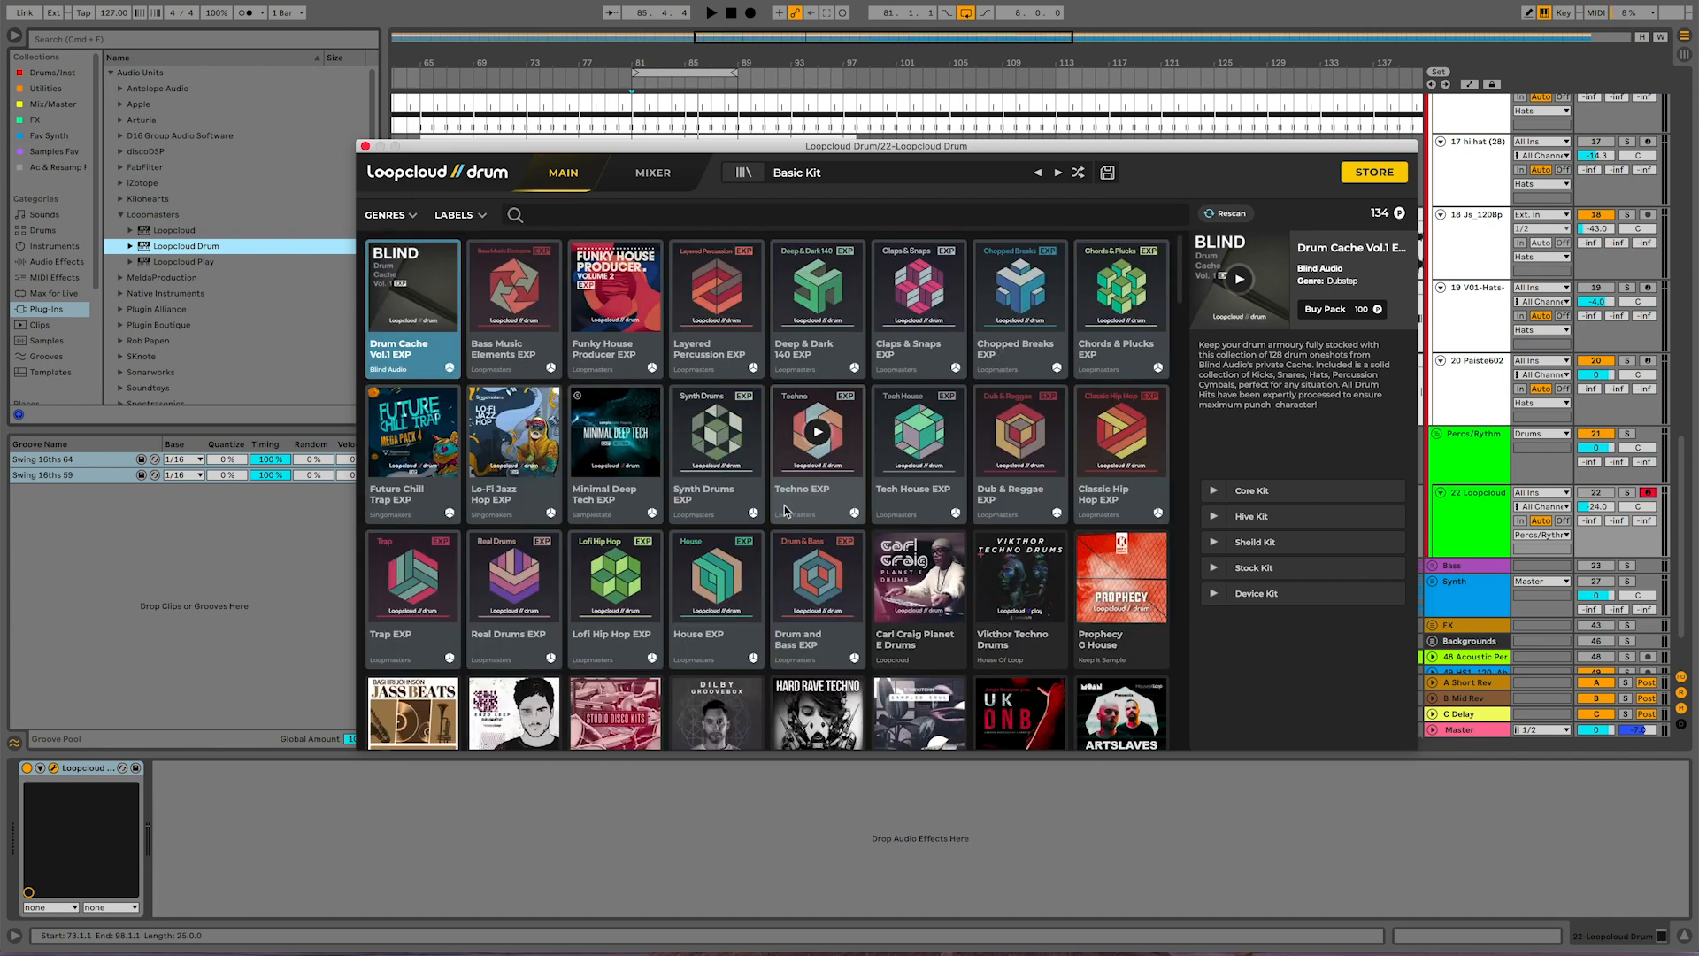
scroll(676, 133, "up", 10)
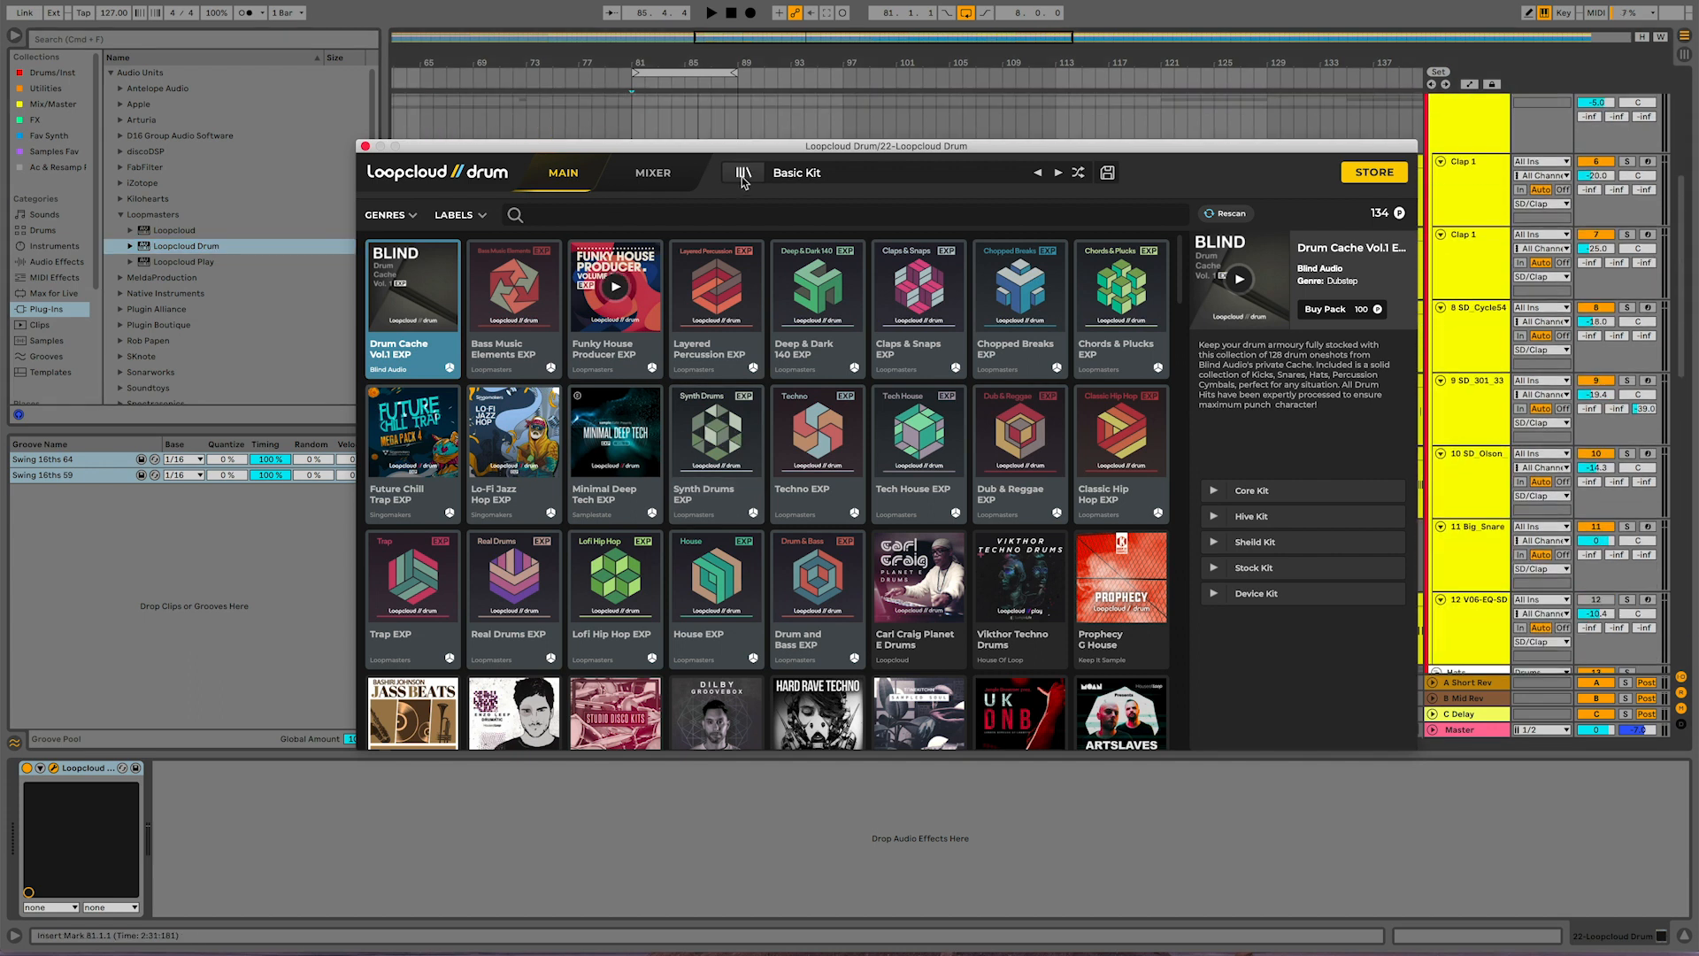
Step: Load the Super Funk kit from the Funk Power pack in the kit library and view its pads and pattern
left_click(744, 176)
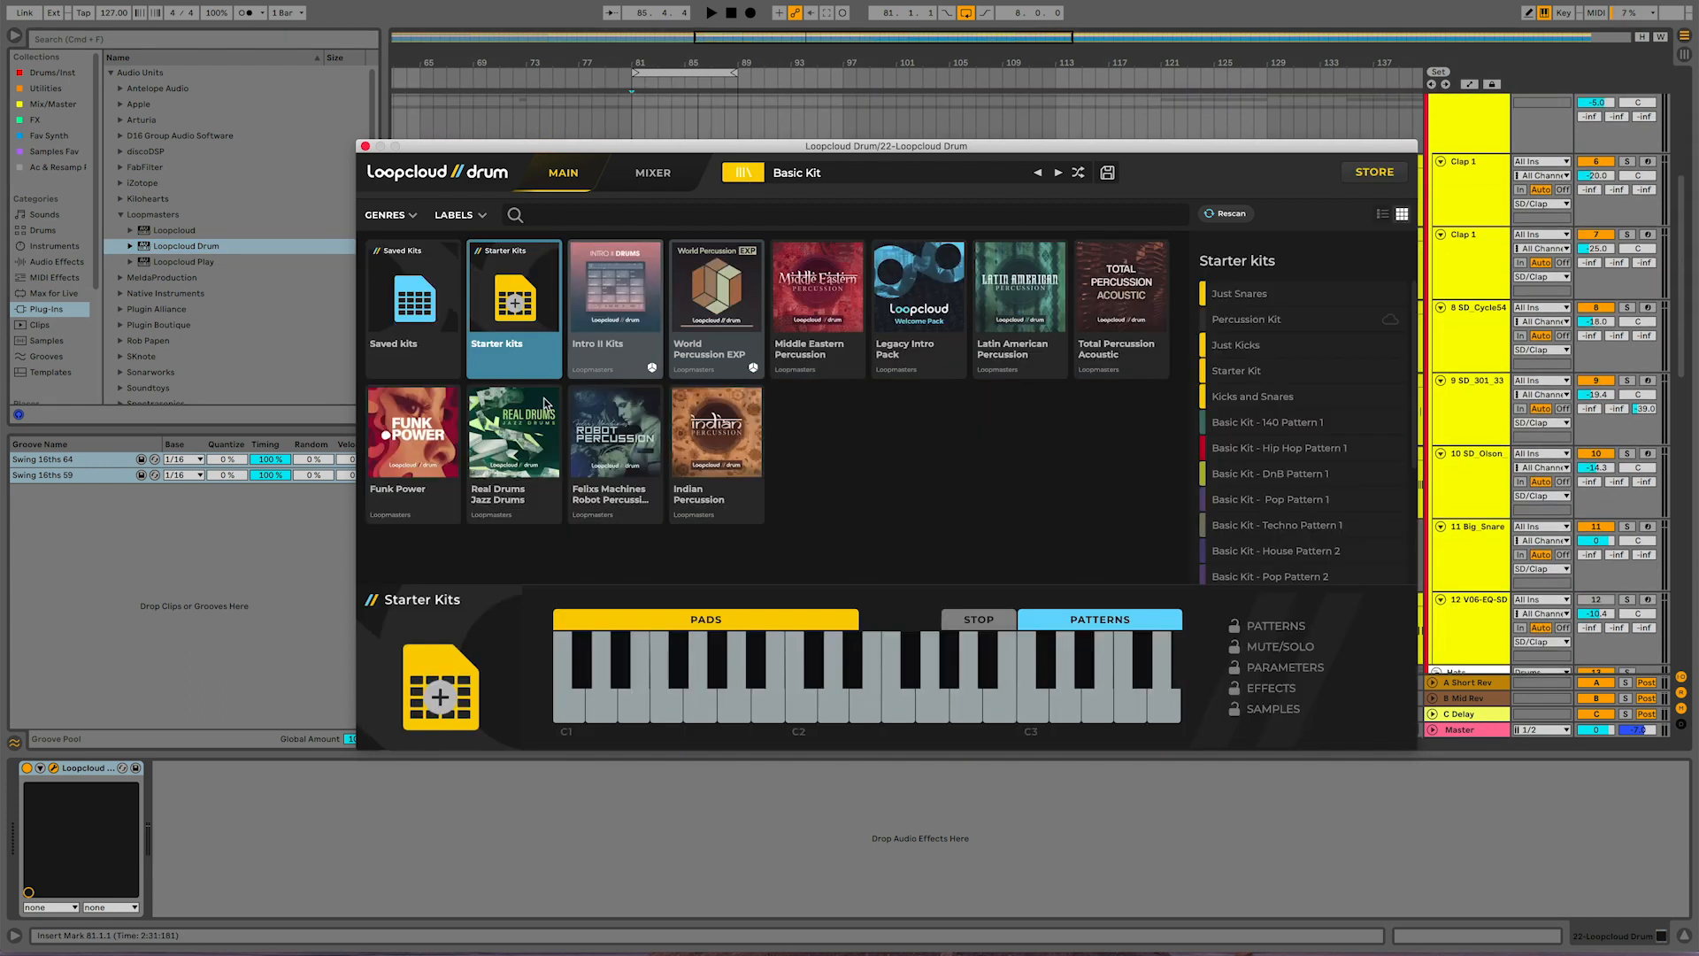
left_click(418, 418)
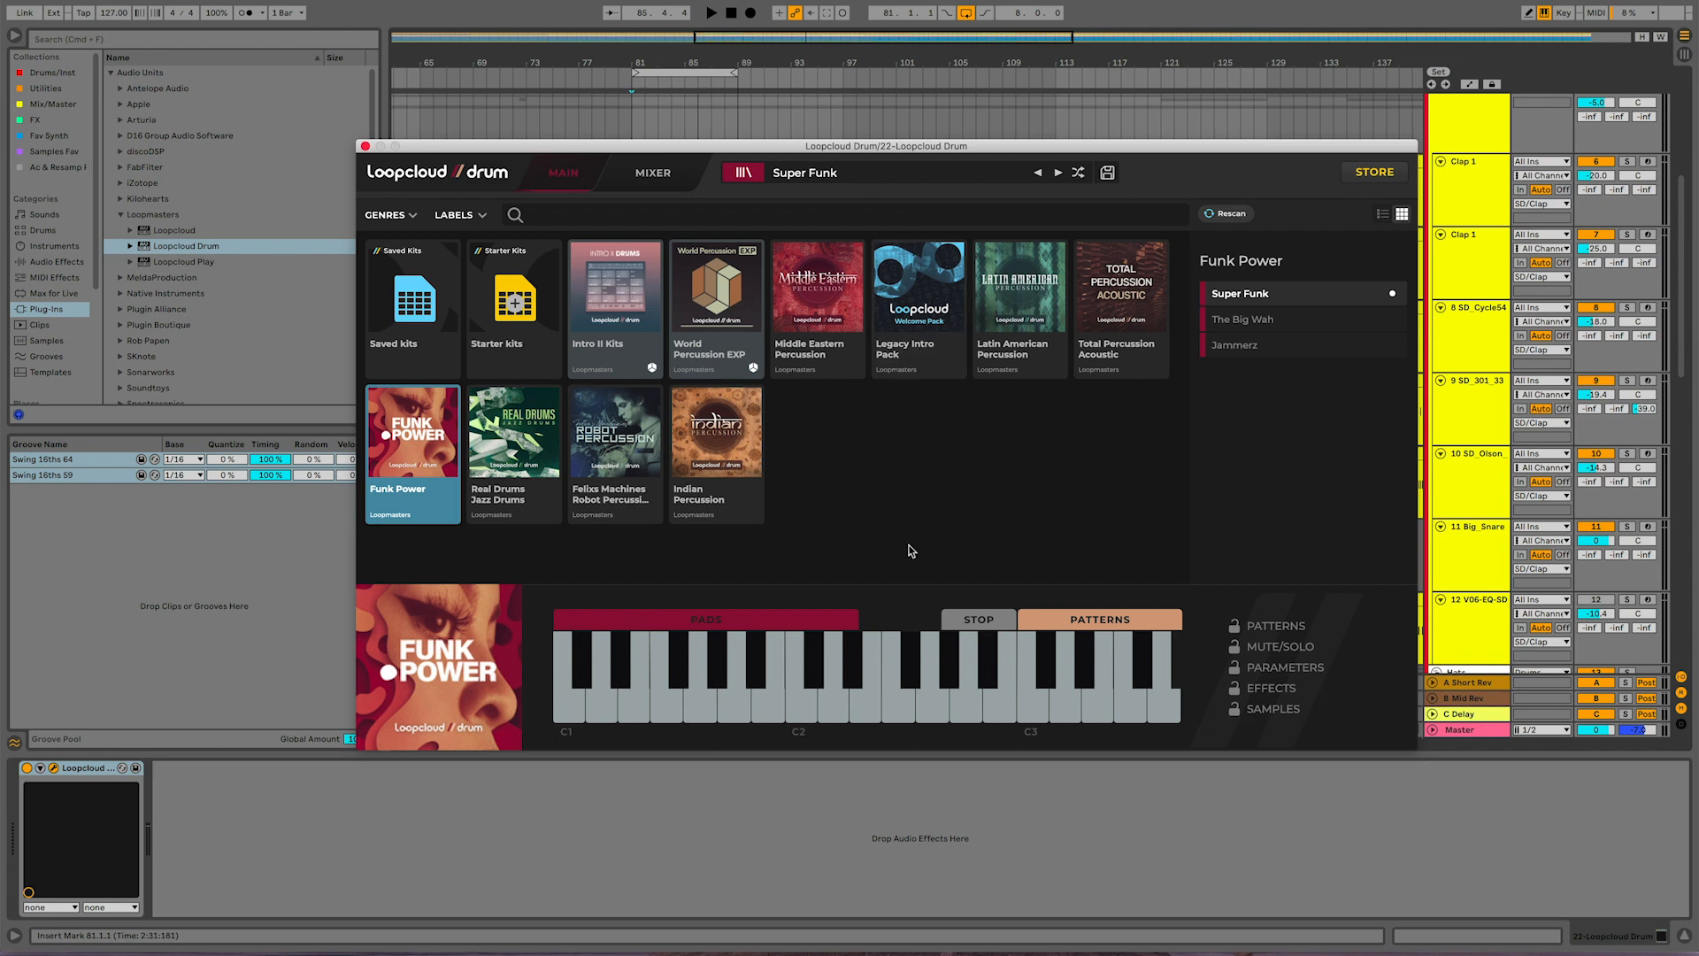
left_click(743, 171)
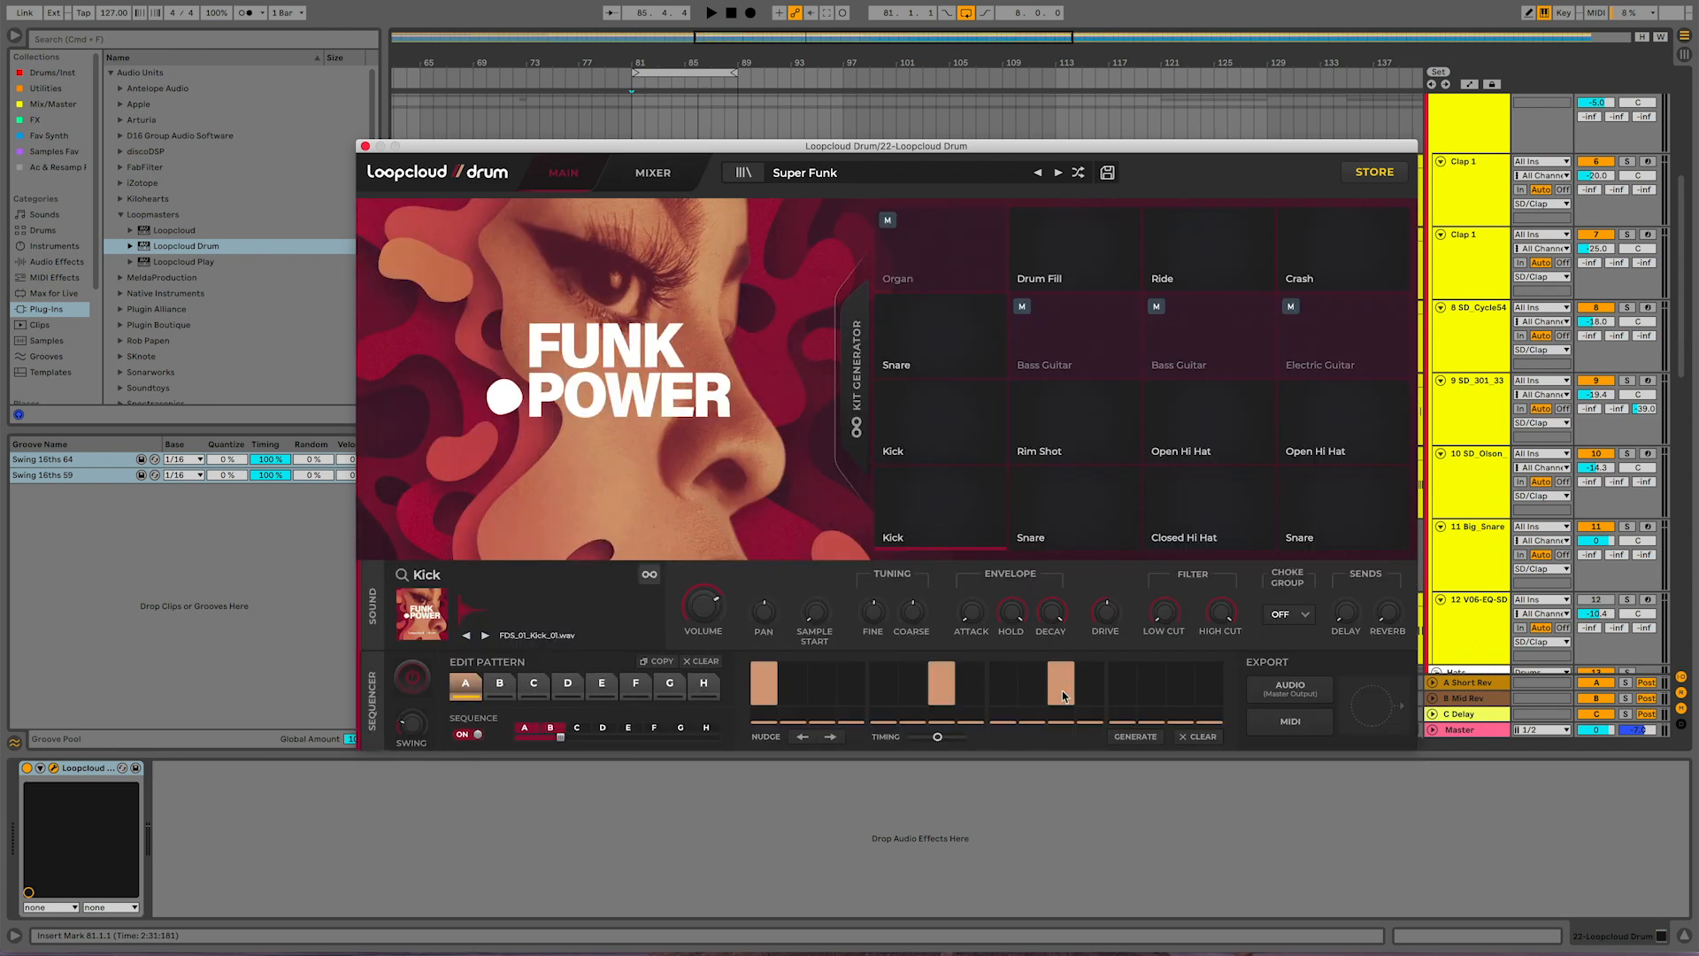
left_click(743, 171)
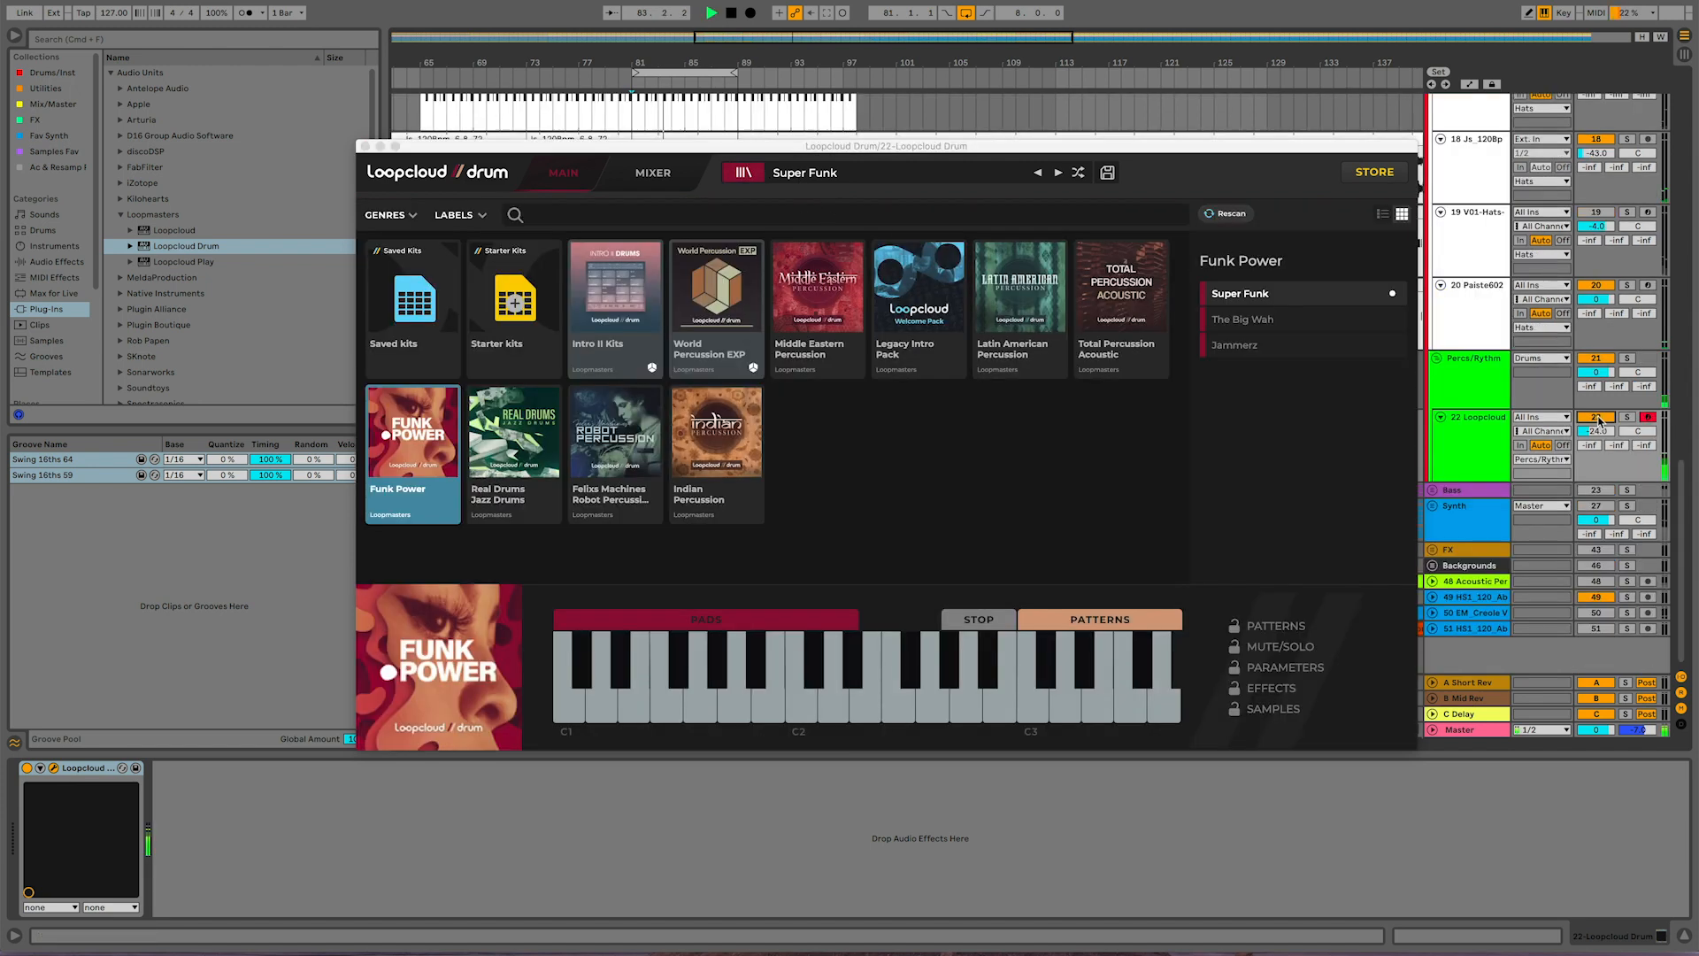
Step: Move the plug-in window clear of the track controls and lower track 22's volume to -41.7 dB
left_click_drag(1343, 164, 1115, 84)
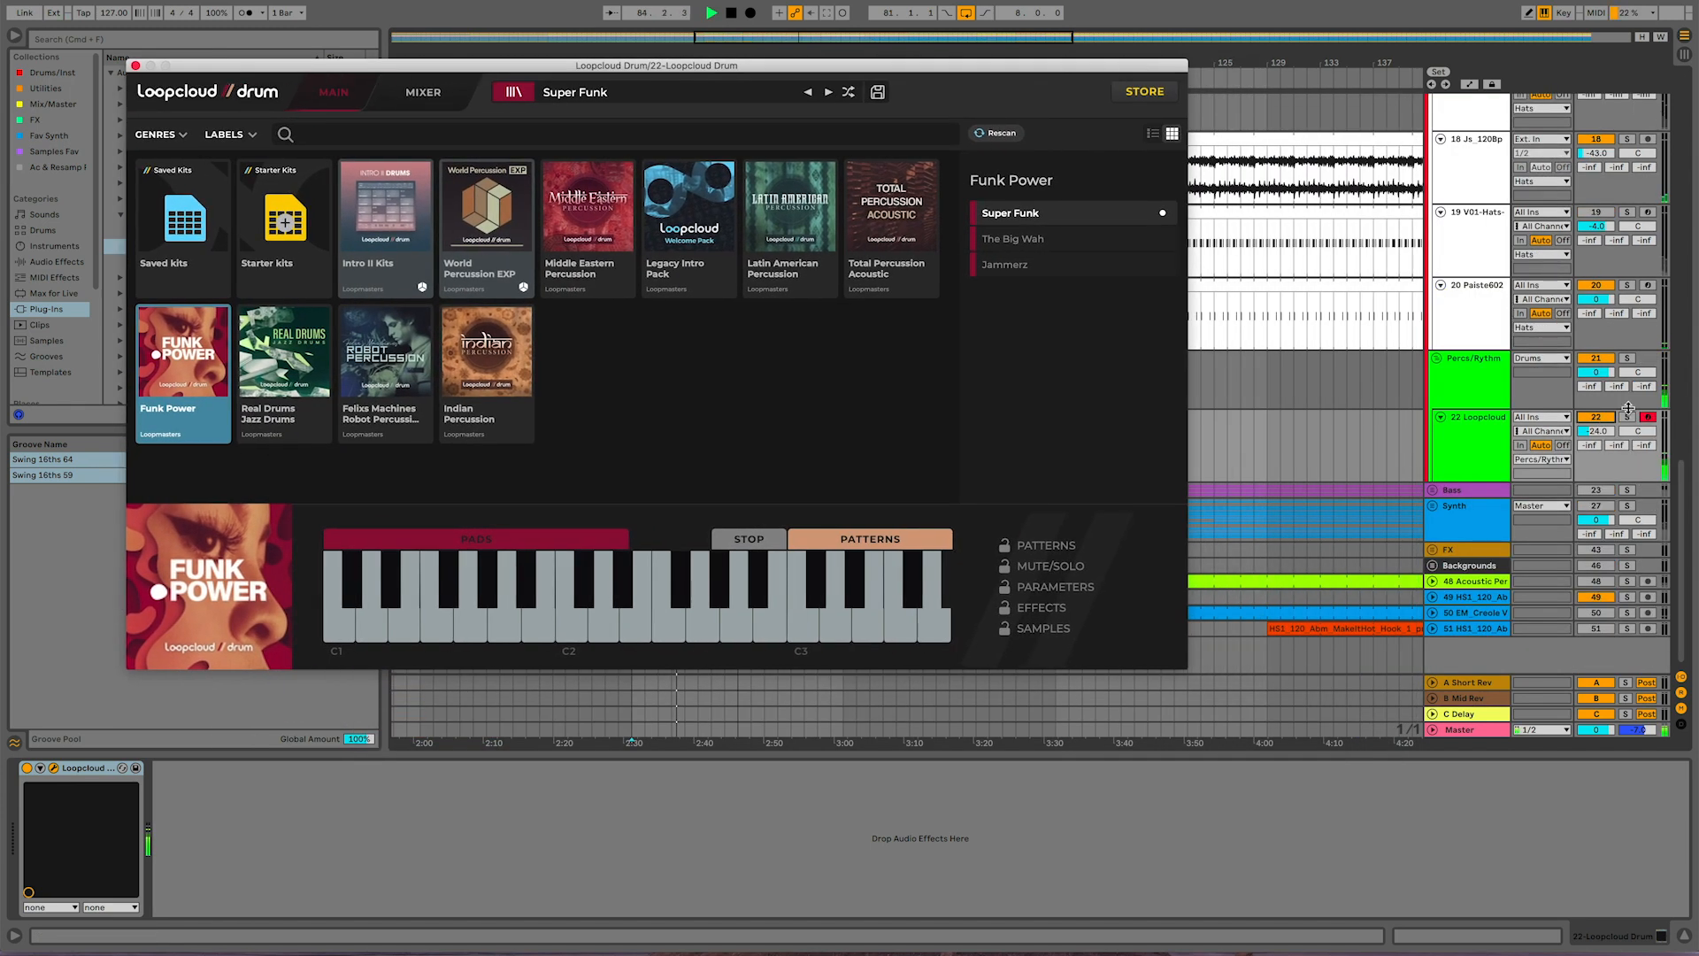
left_click(1591, 431)
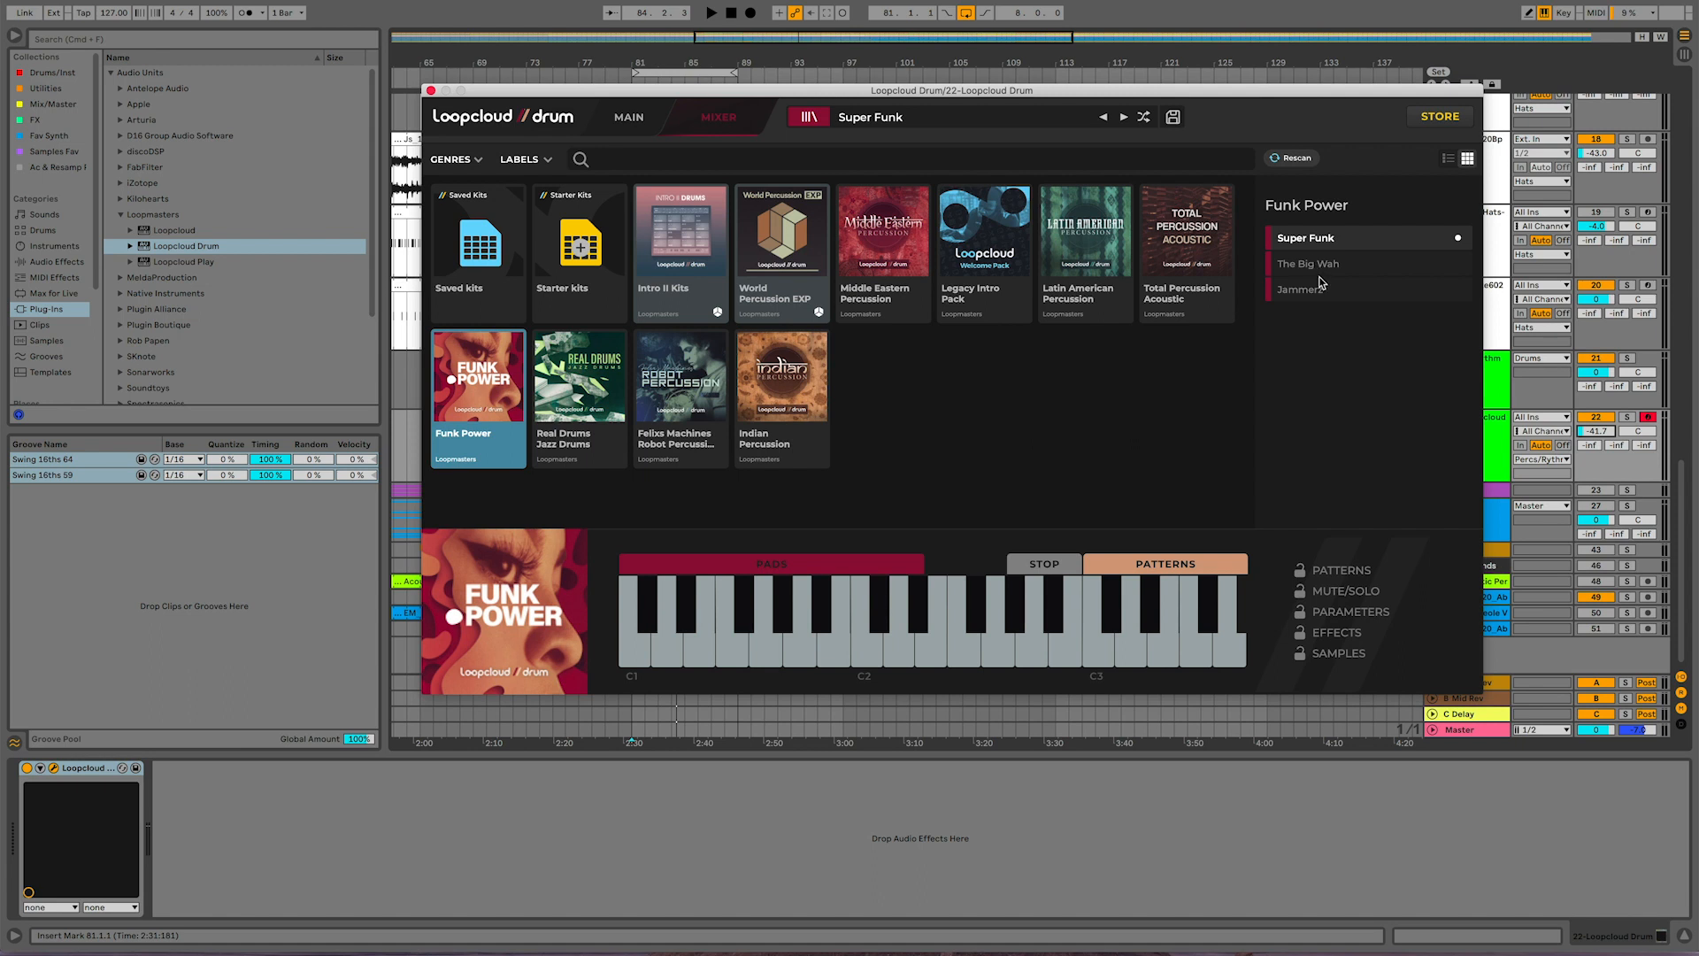
Step: Load The Big Wah kit from Funk Power, play it with the track and set track 22's volume to -25.7 dB
left_click(1323, 266)
key("space")
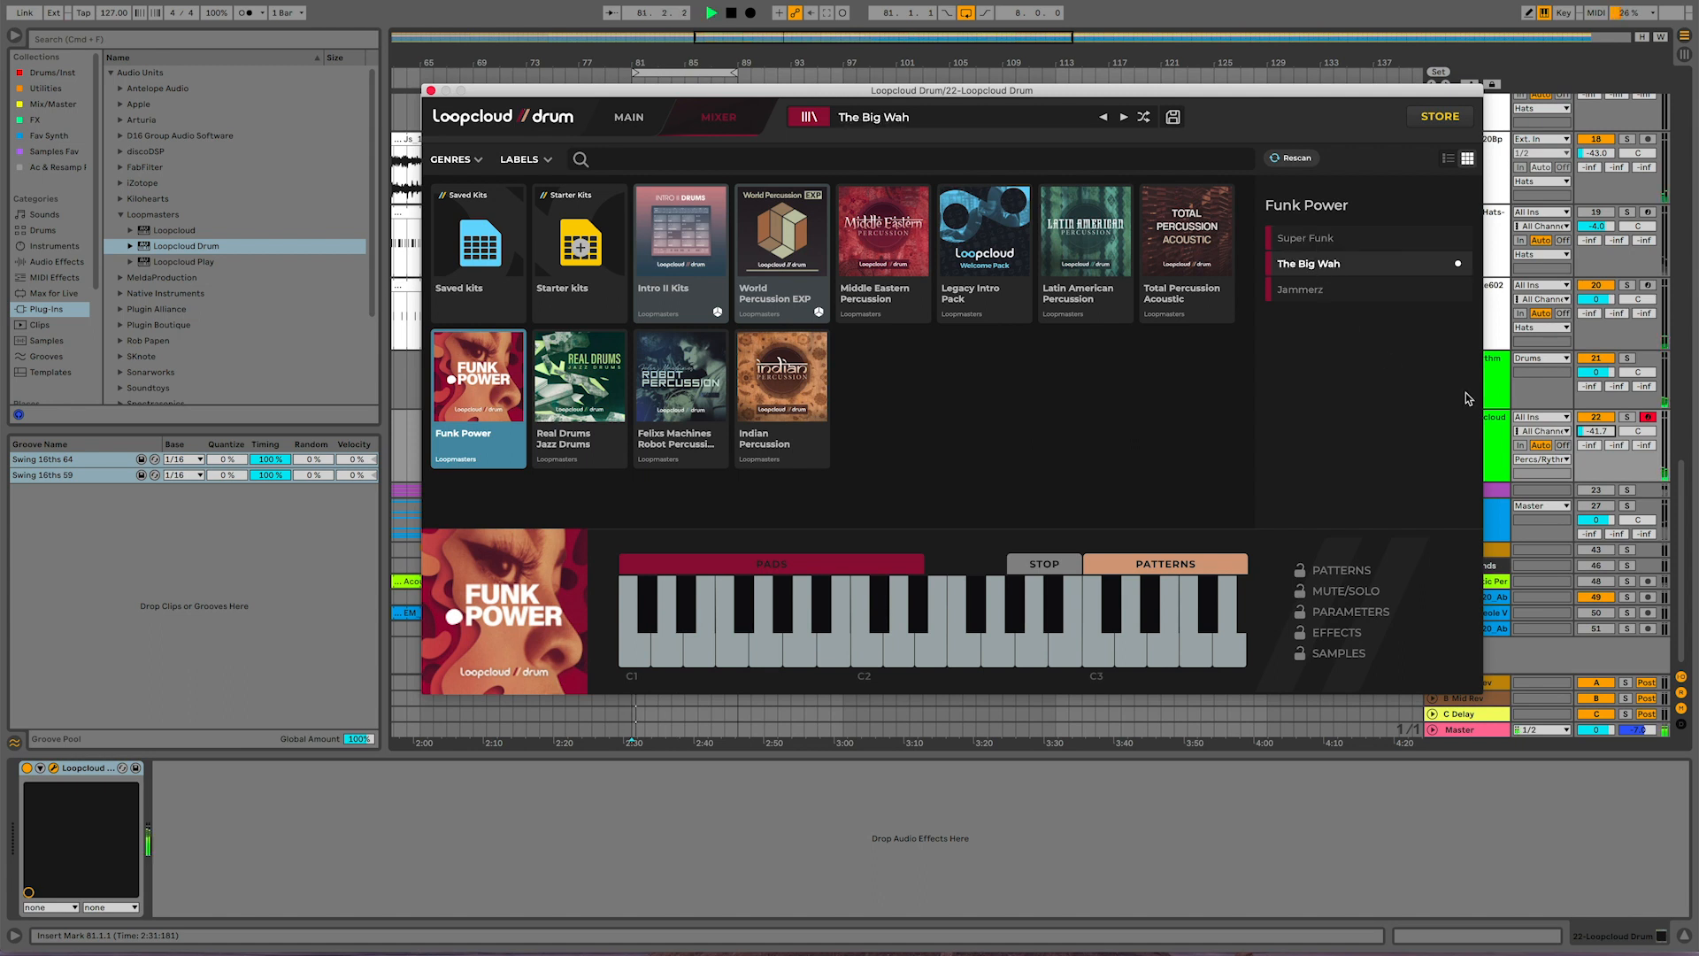
left_click_drag(1592, 439, 1592, 435)
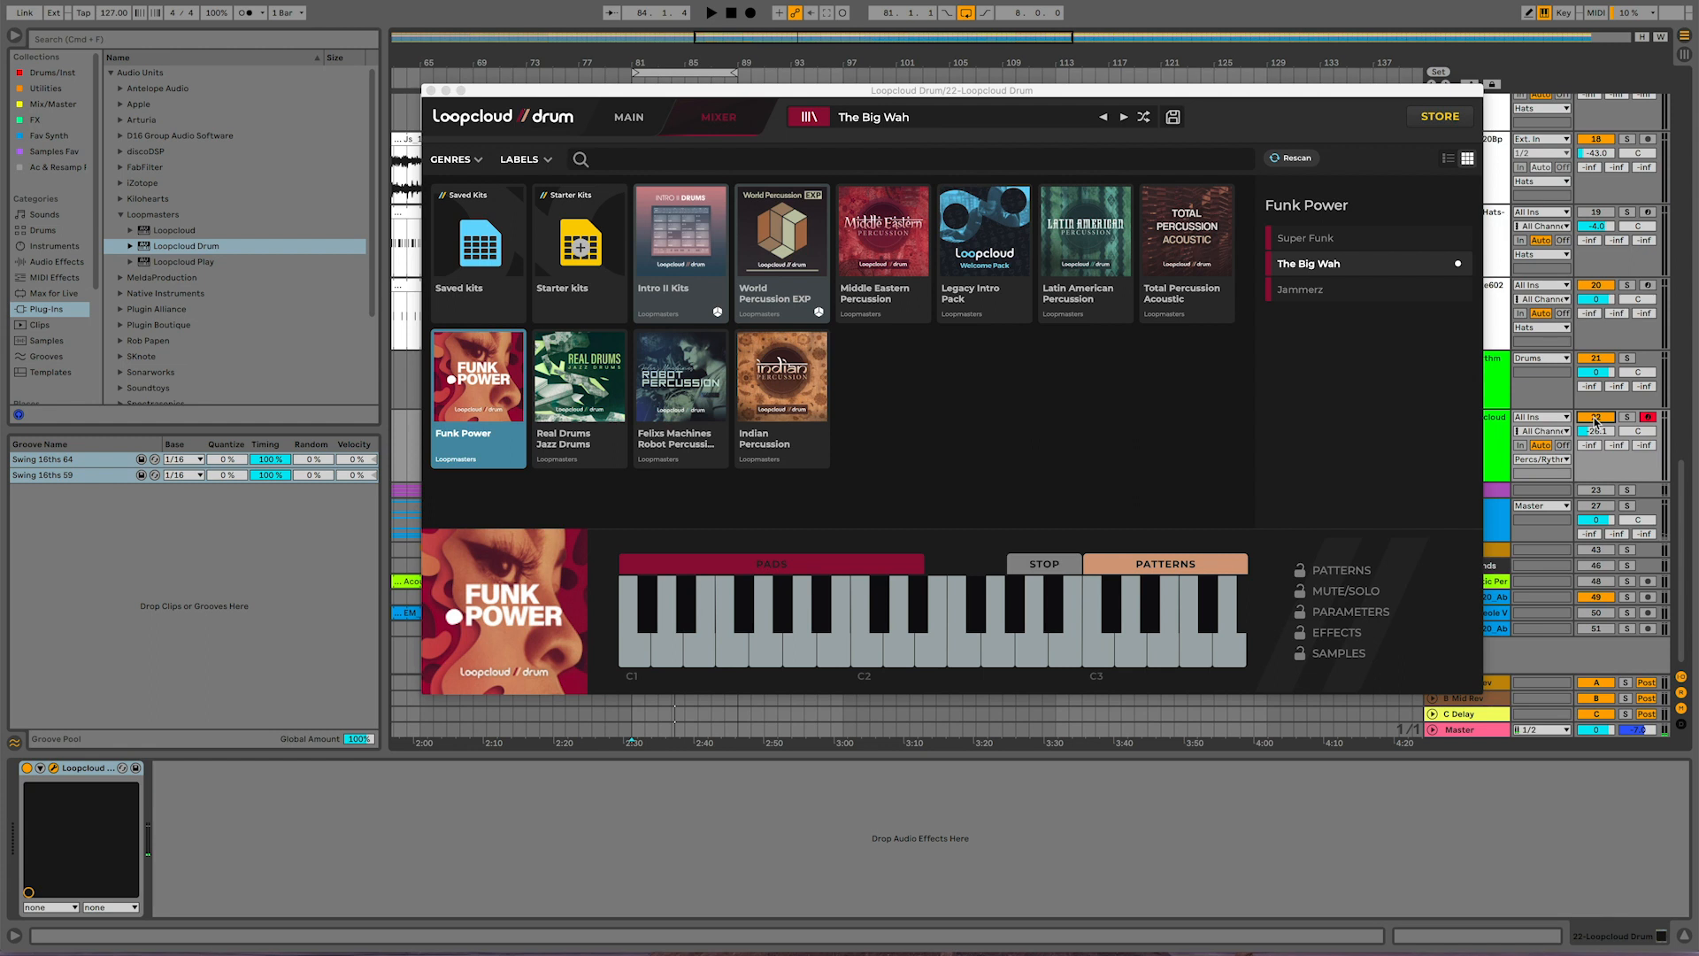
left_click_drag(1596, 431, 1596, 431)
Step: Show the kit's pads in the main view, play the pattern, and select the Electric Guitar pad, toggling its mute
left_click(821, 122)
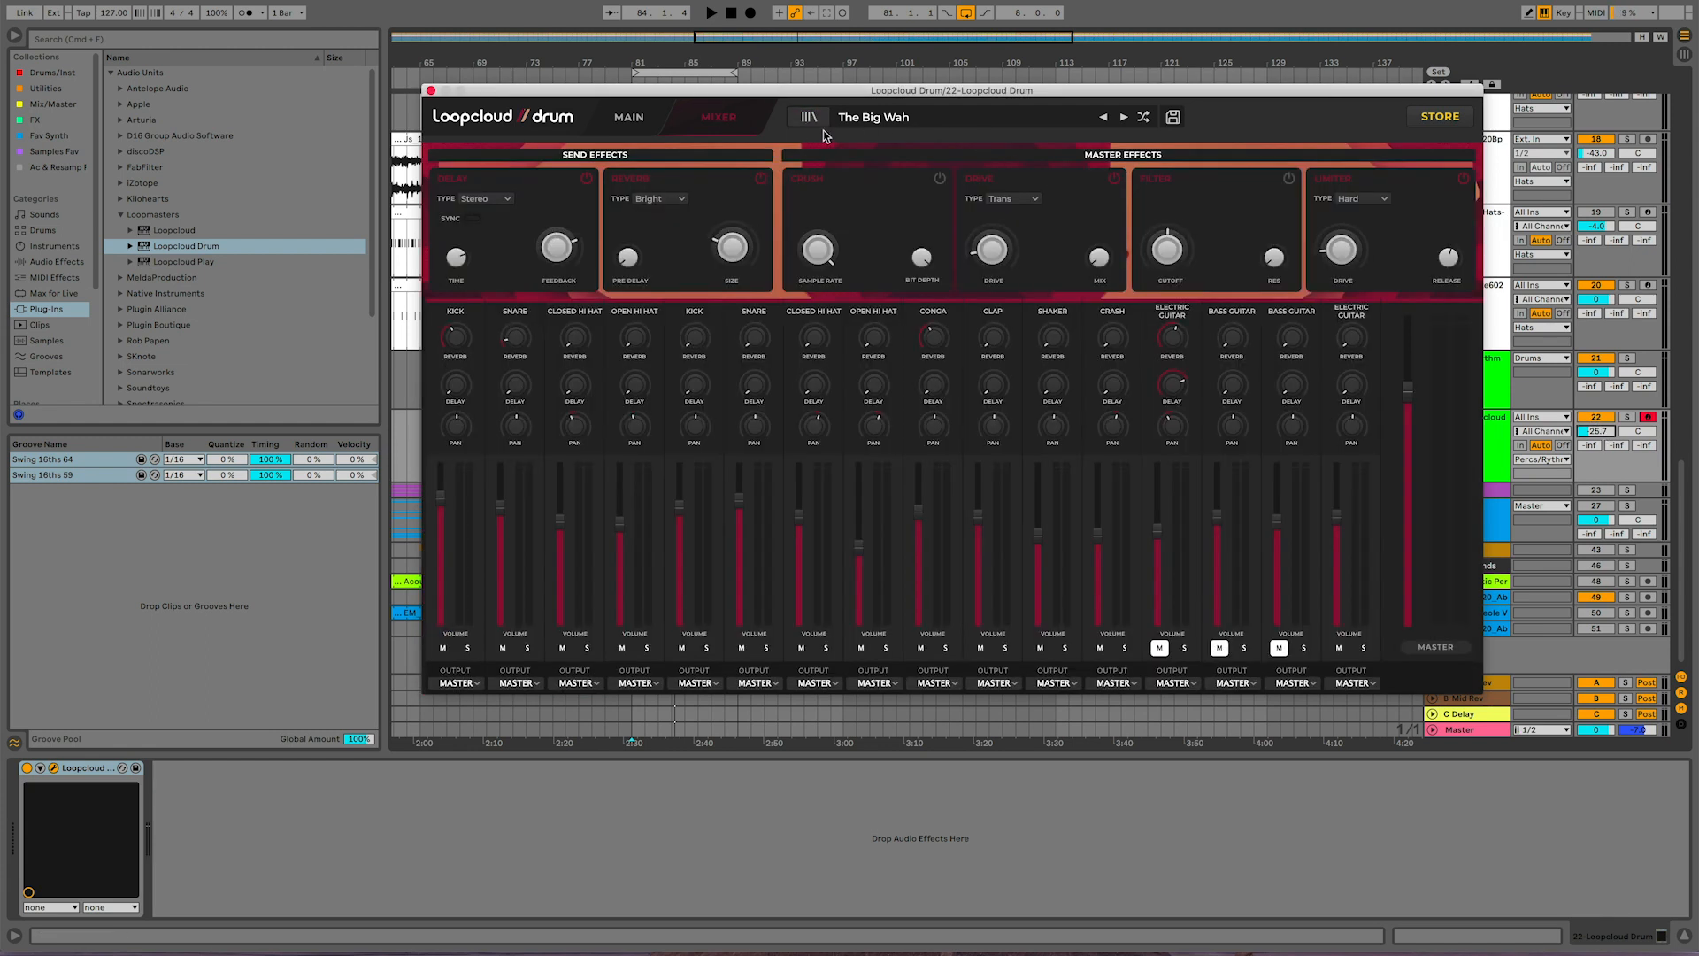
left_click(644, 122)
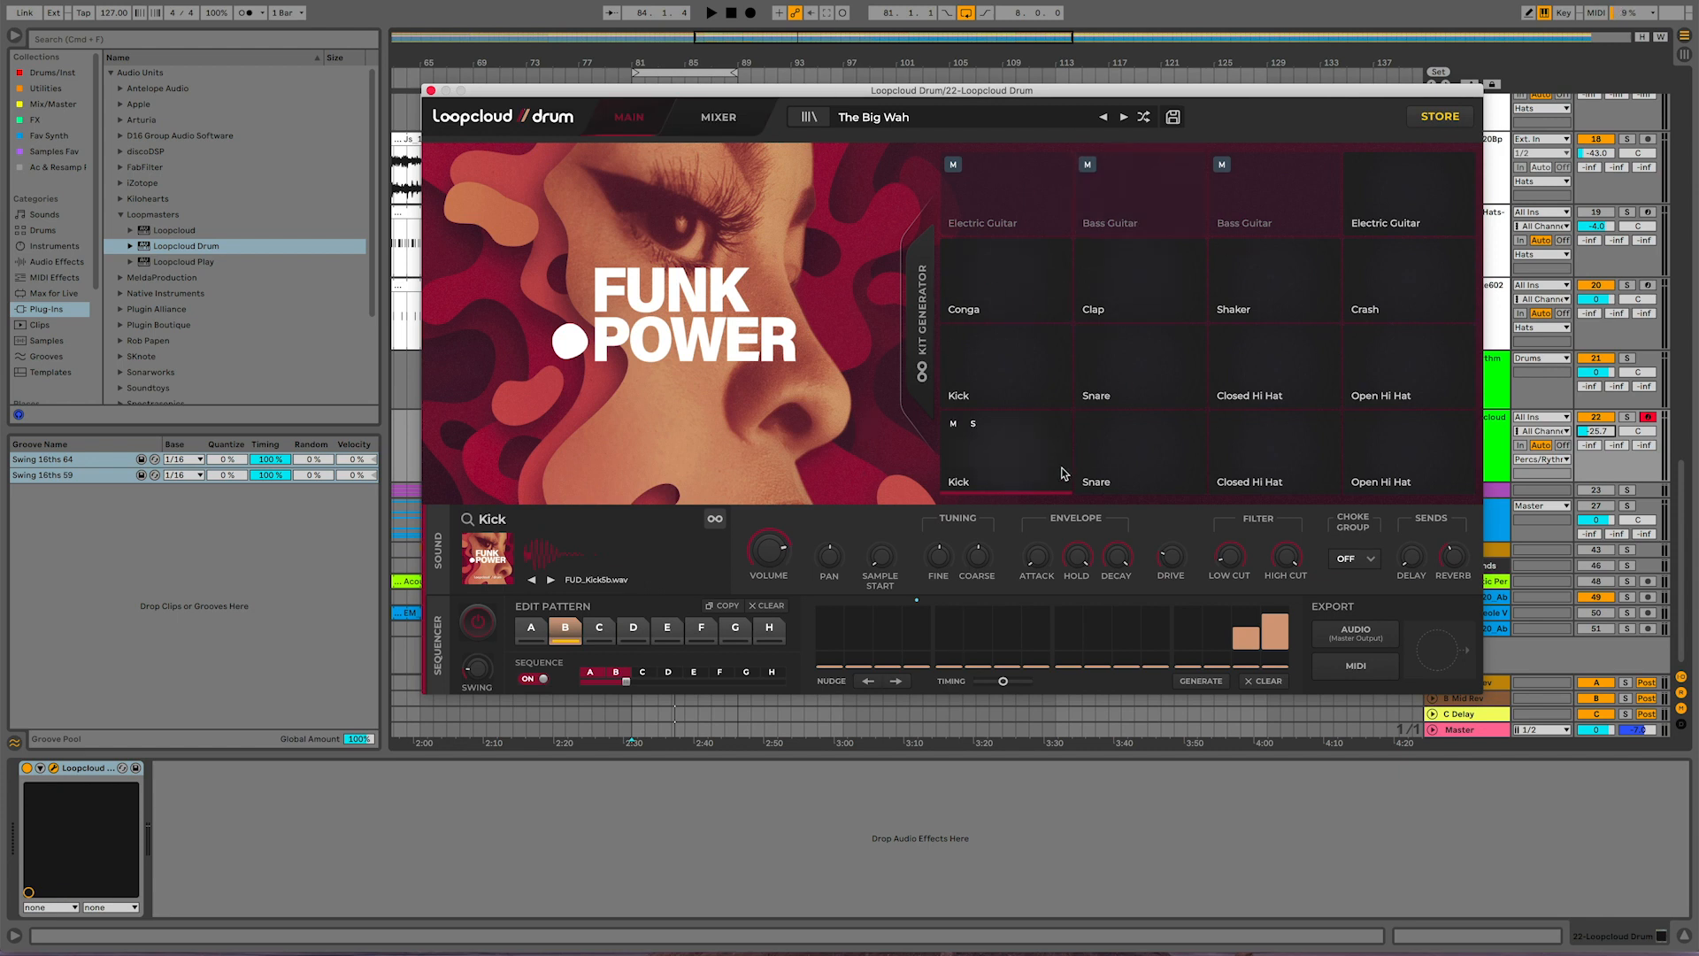
key("space")
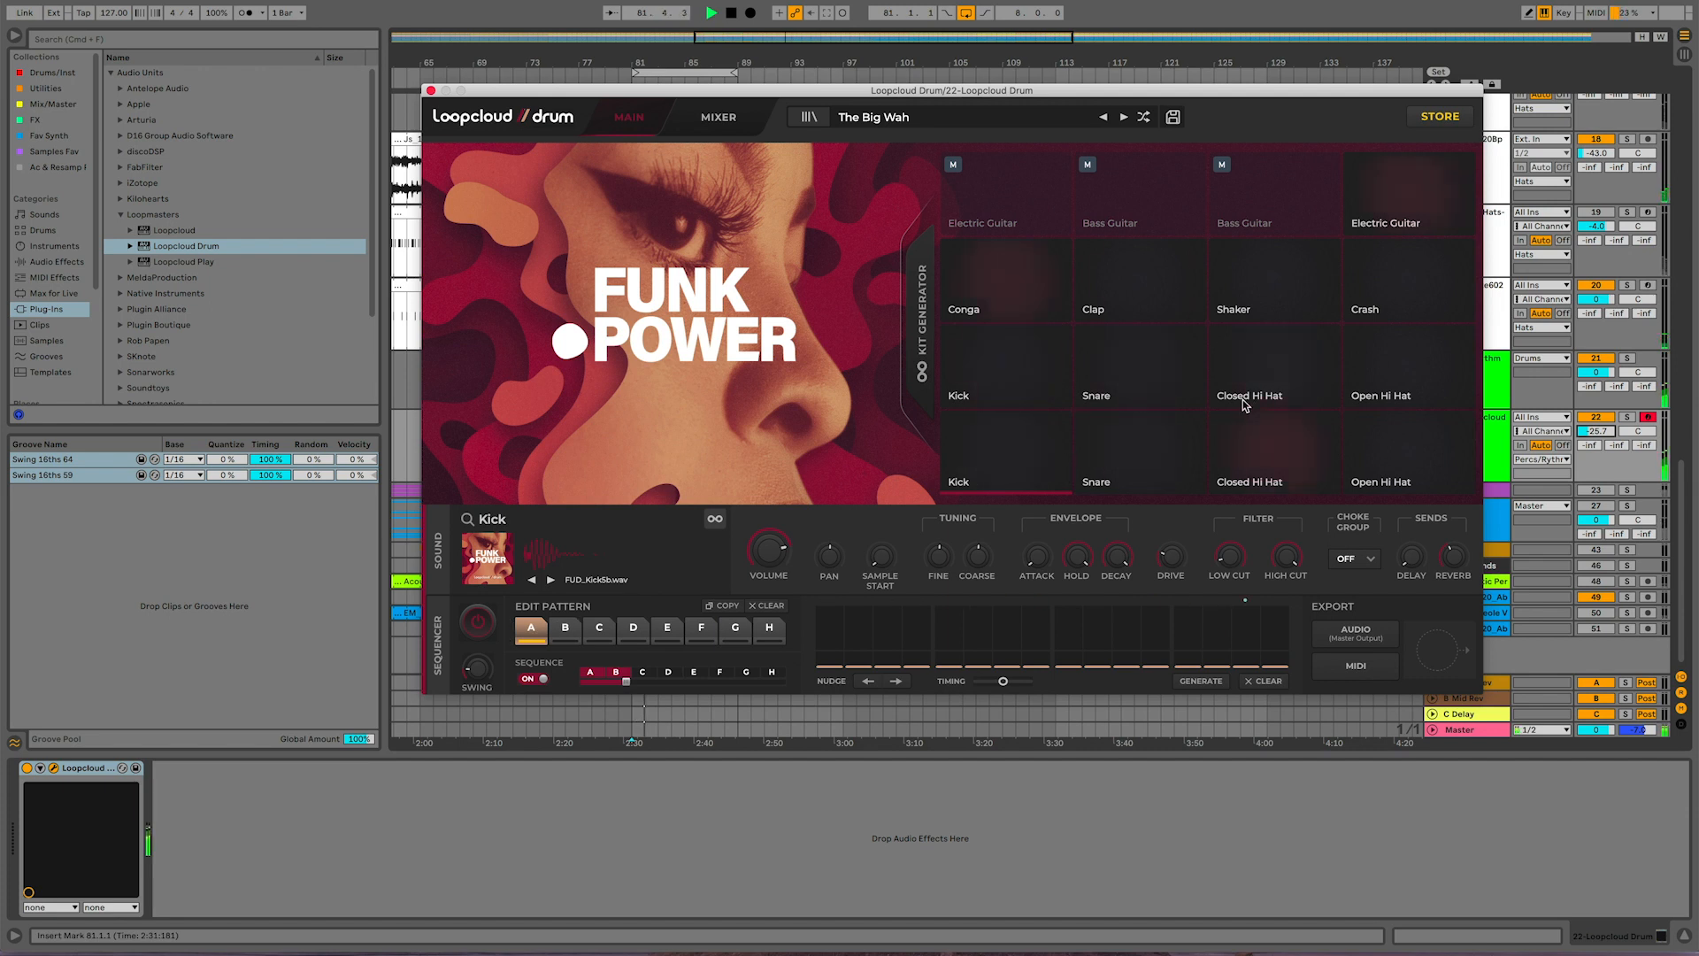
left_click(1410, 202)
key("space")
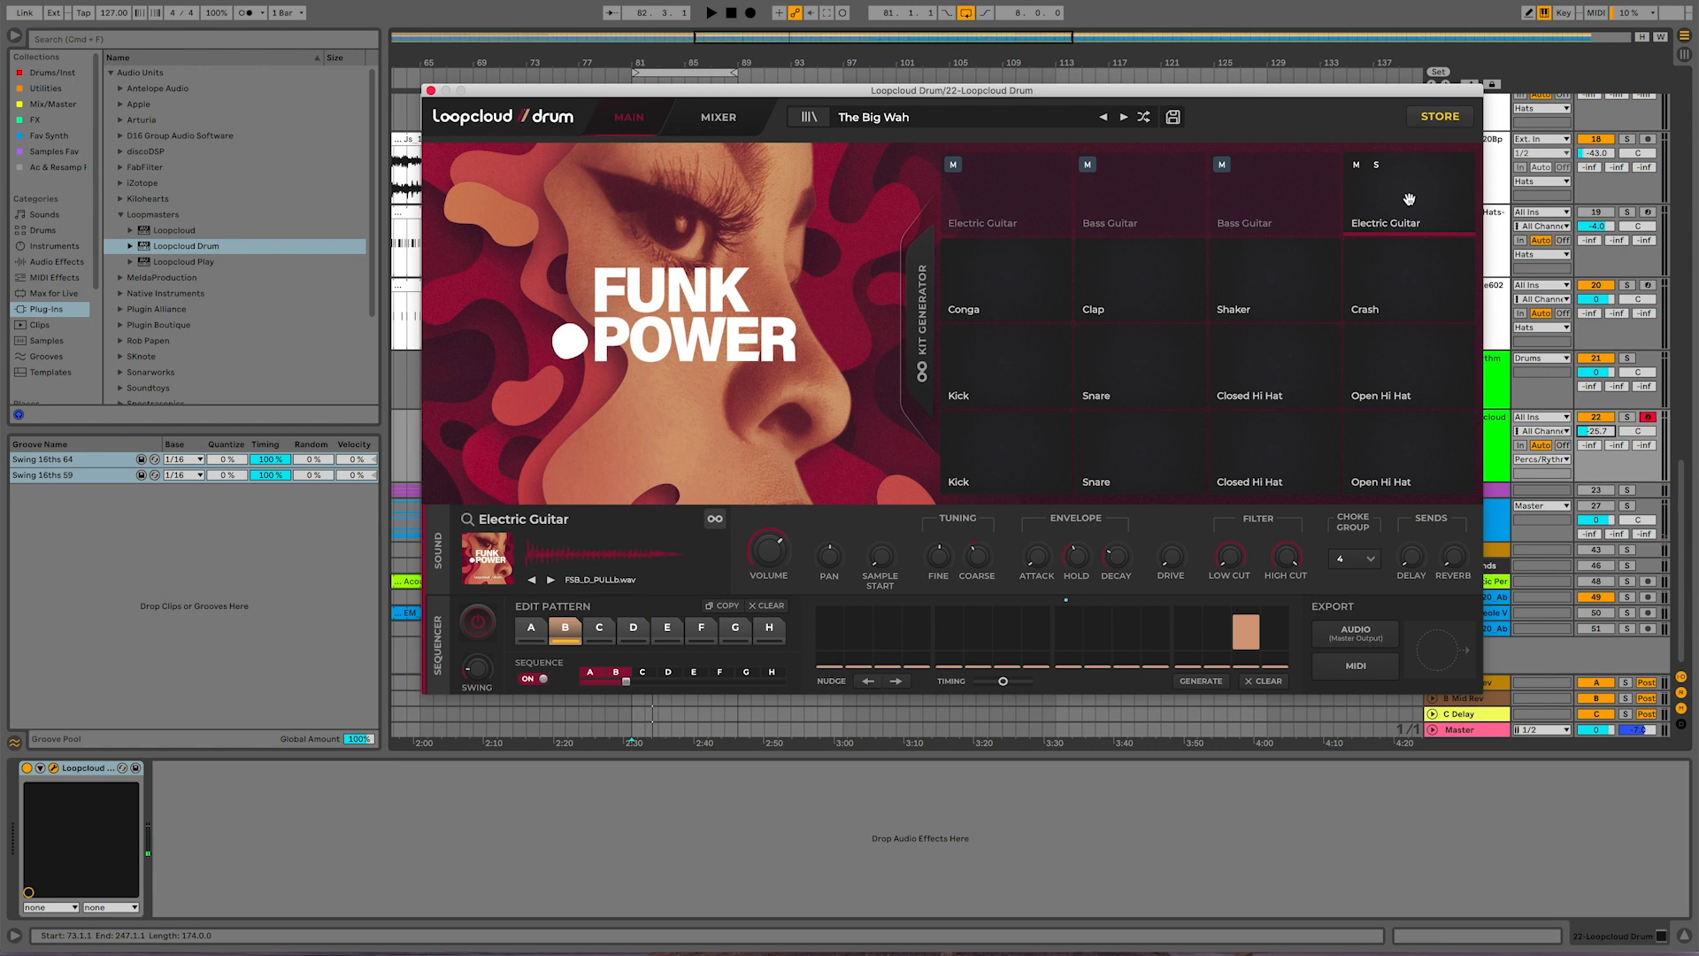
left_click(1356, 165)
left_click(1360, 166)
Step: Open the Kit Generator and inspect the sample search tags of the lower Kick, Snare and Closed Hi Hat pads
left_click(923, 311)
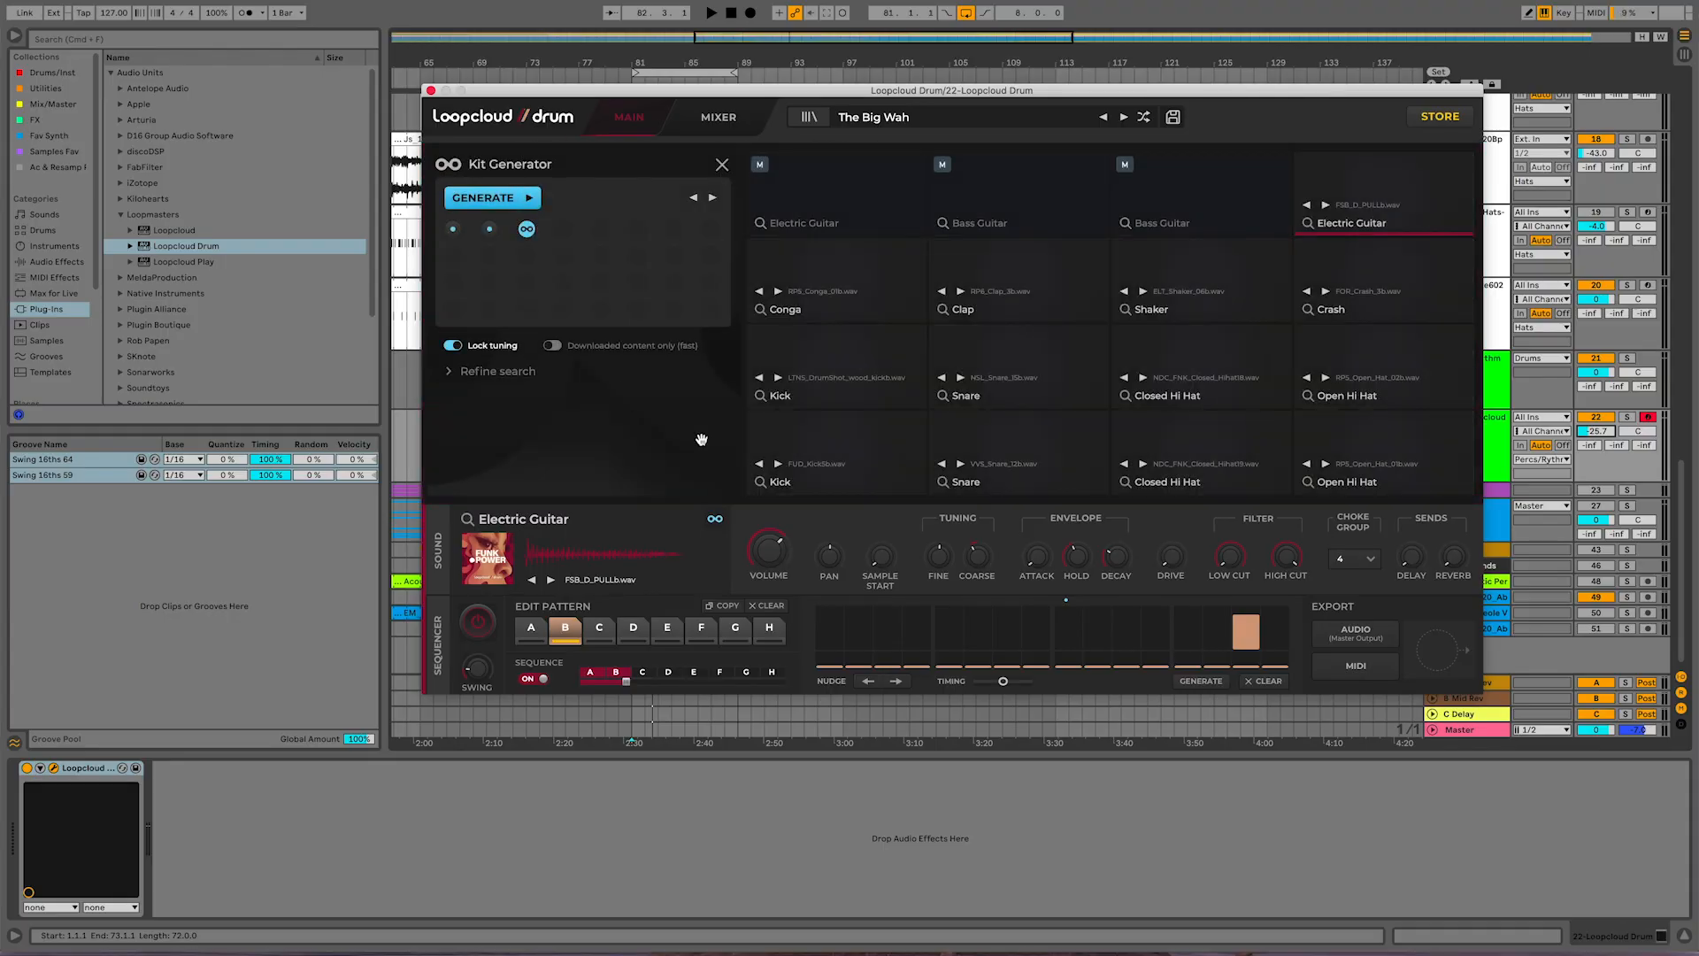
mouse_move(1104, 413)
left_click(761, 484)
left_click(761, 484)
left_click(761, 484)
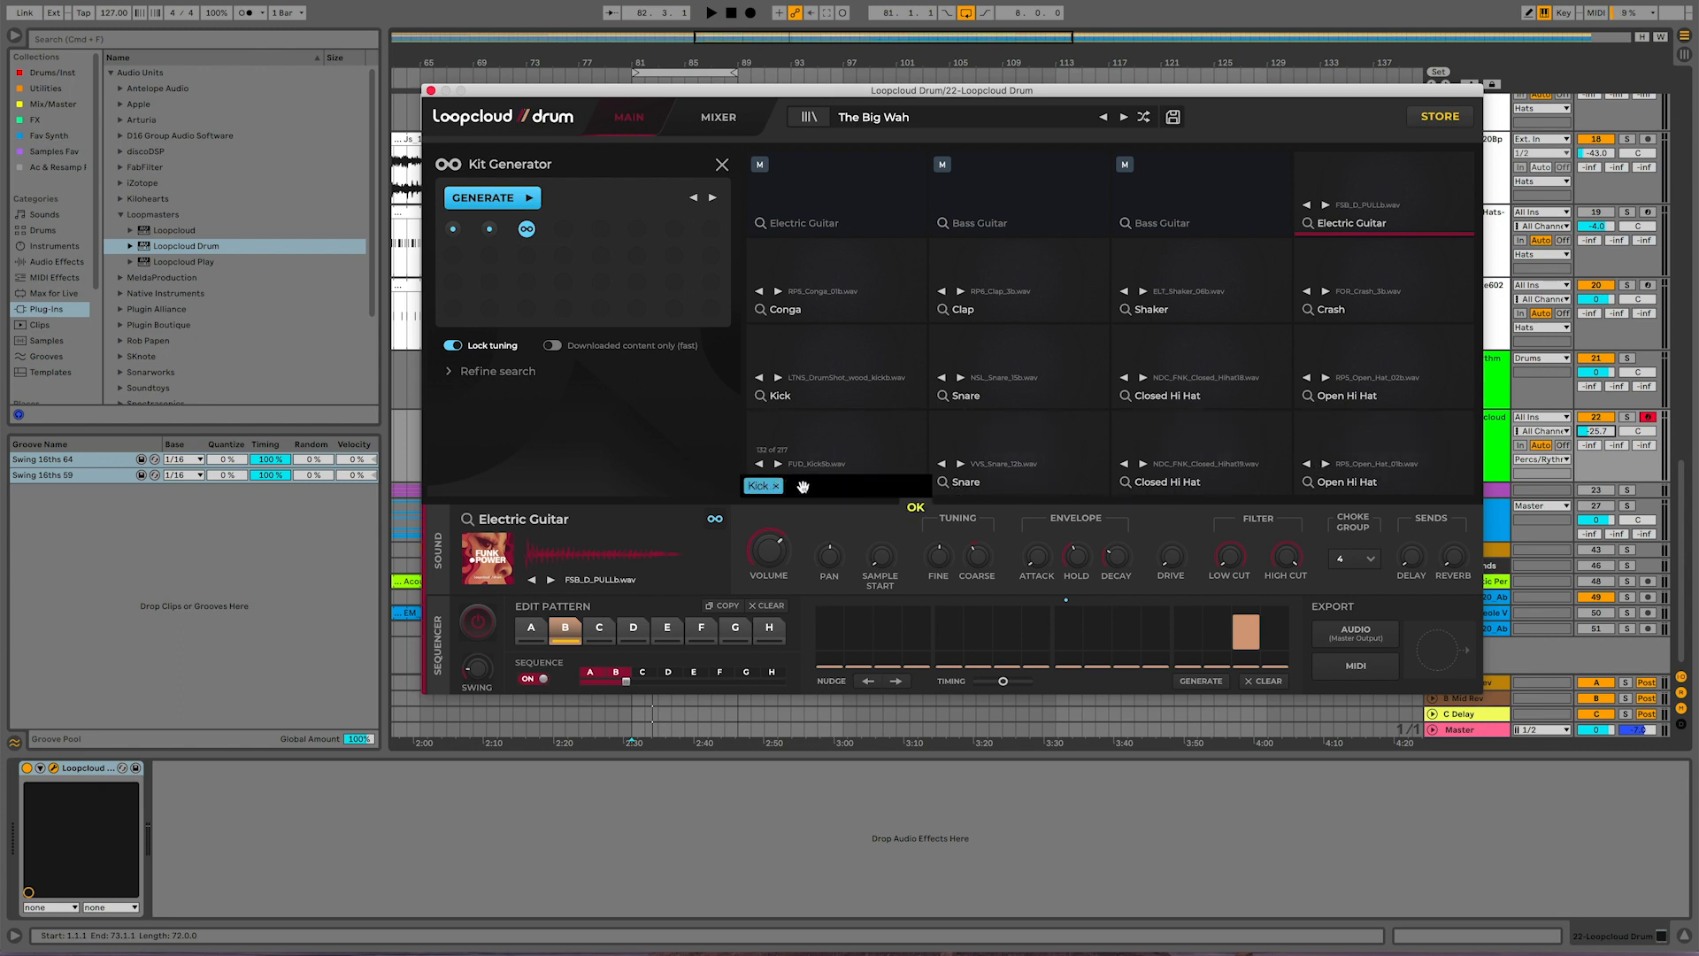
left_click(940, 483)
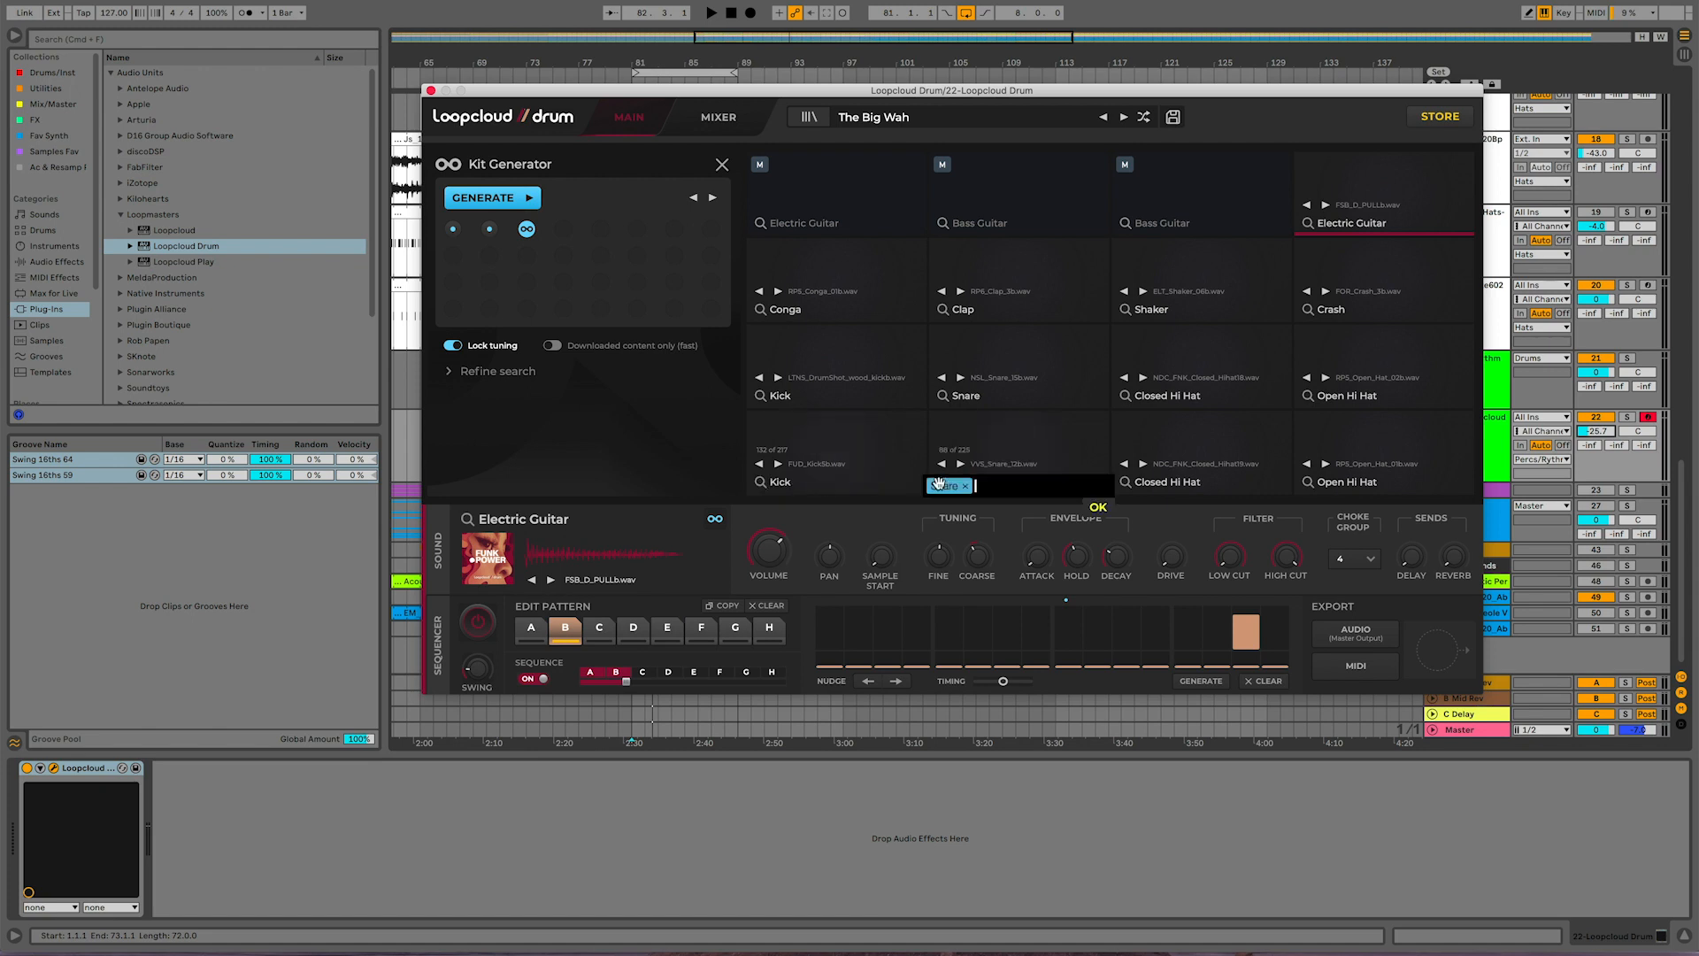
left_click(1144, 483)
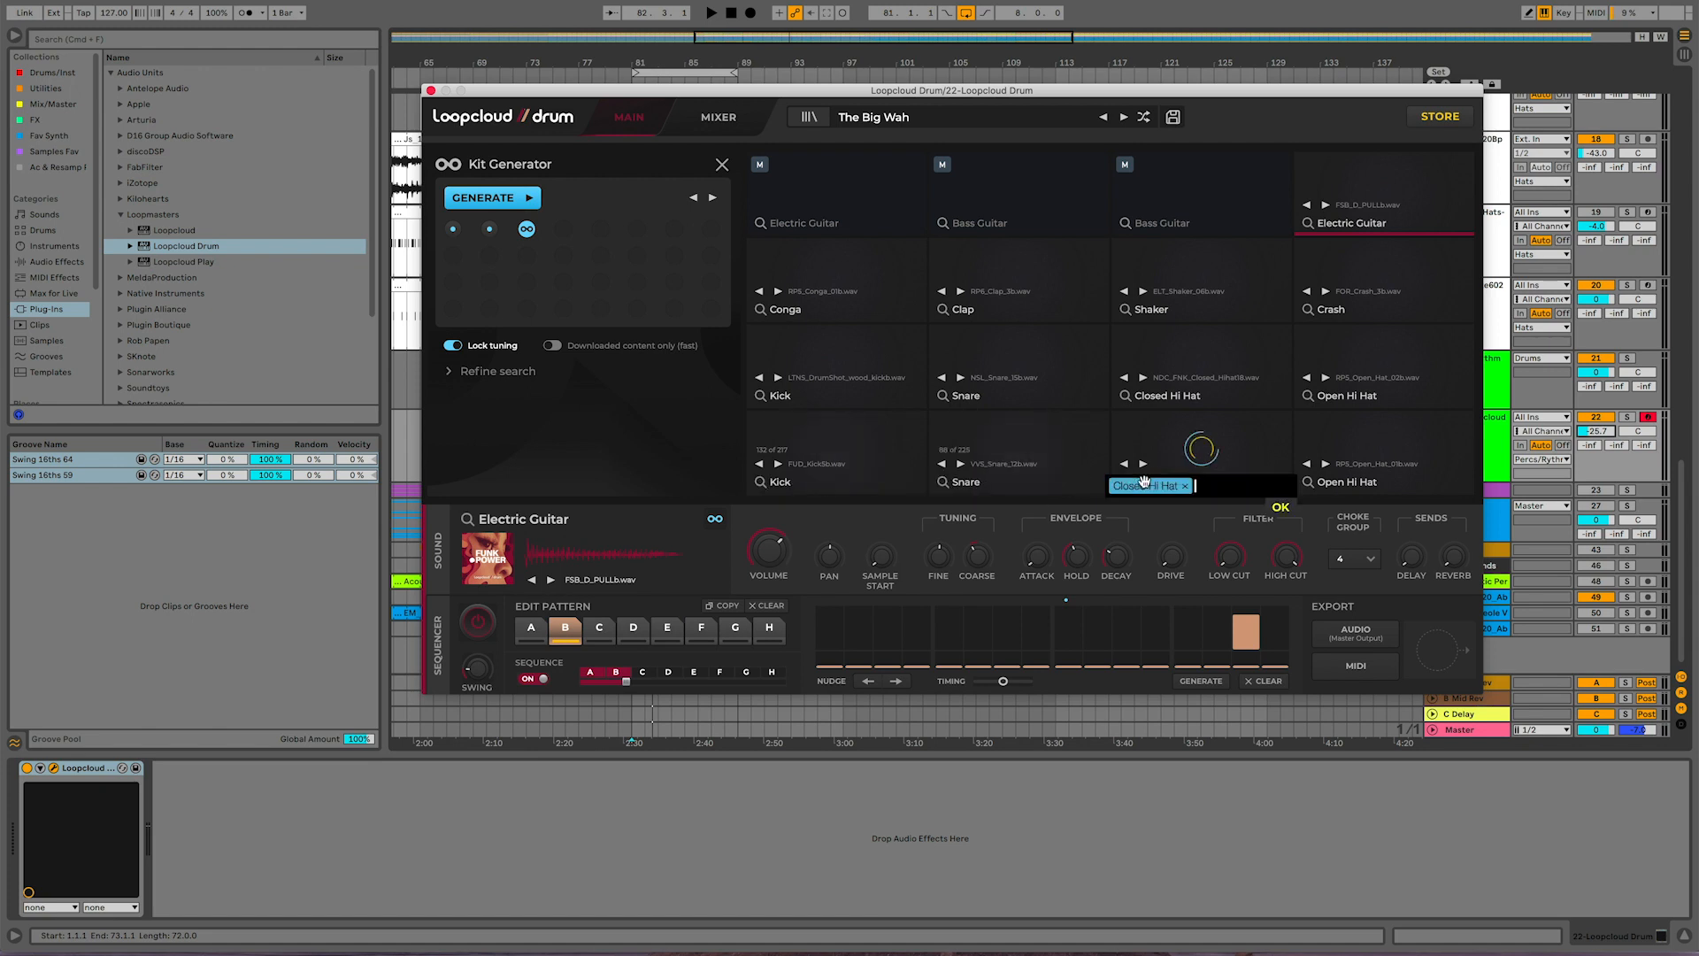
left_click(1224, 484)
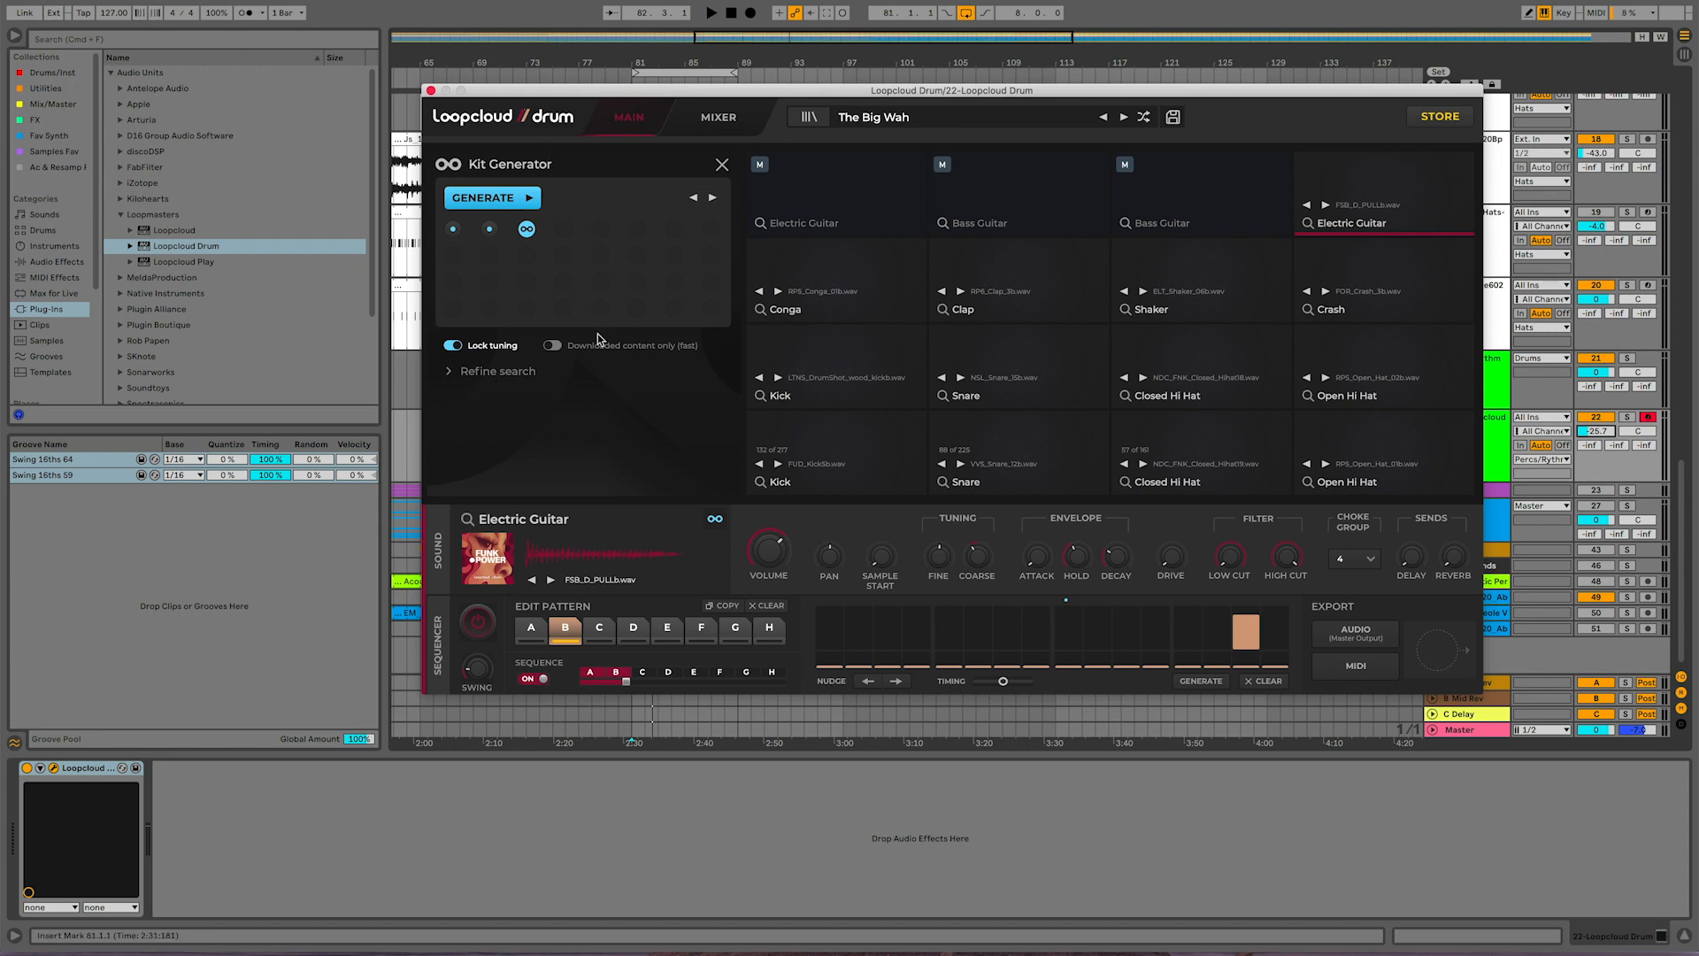
Step: Expand the search refinements and try the Funk genre and Loopmasters label filters, switching each back off
left_click(450, 372)
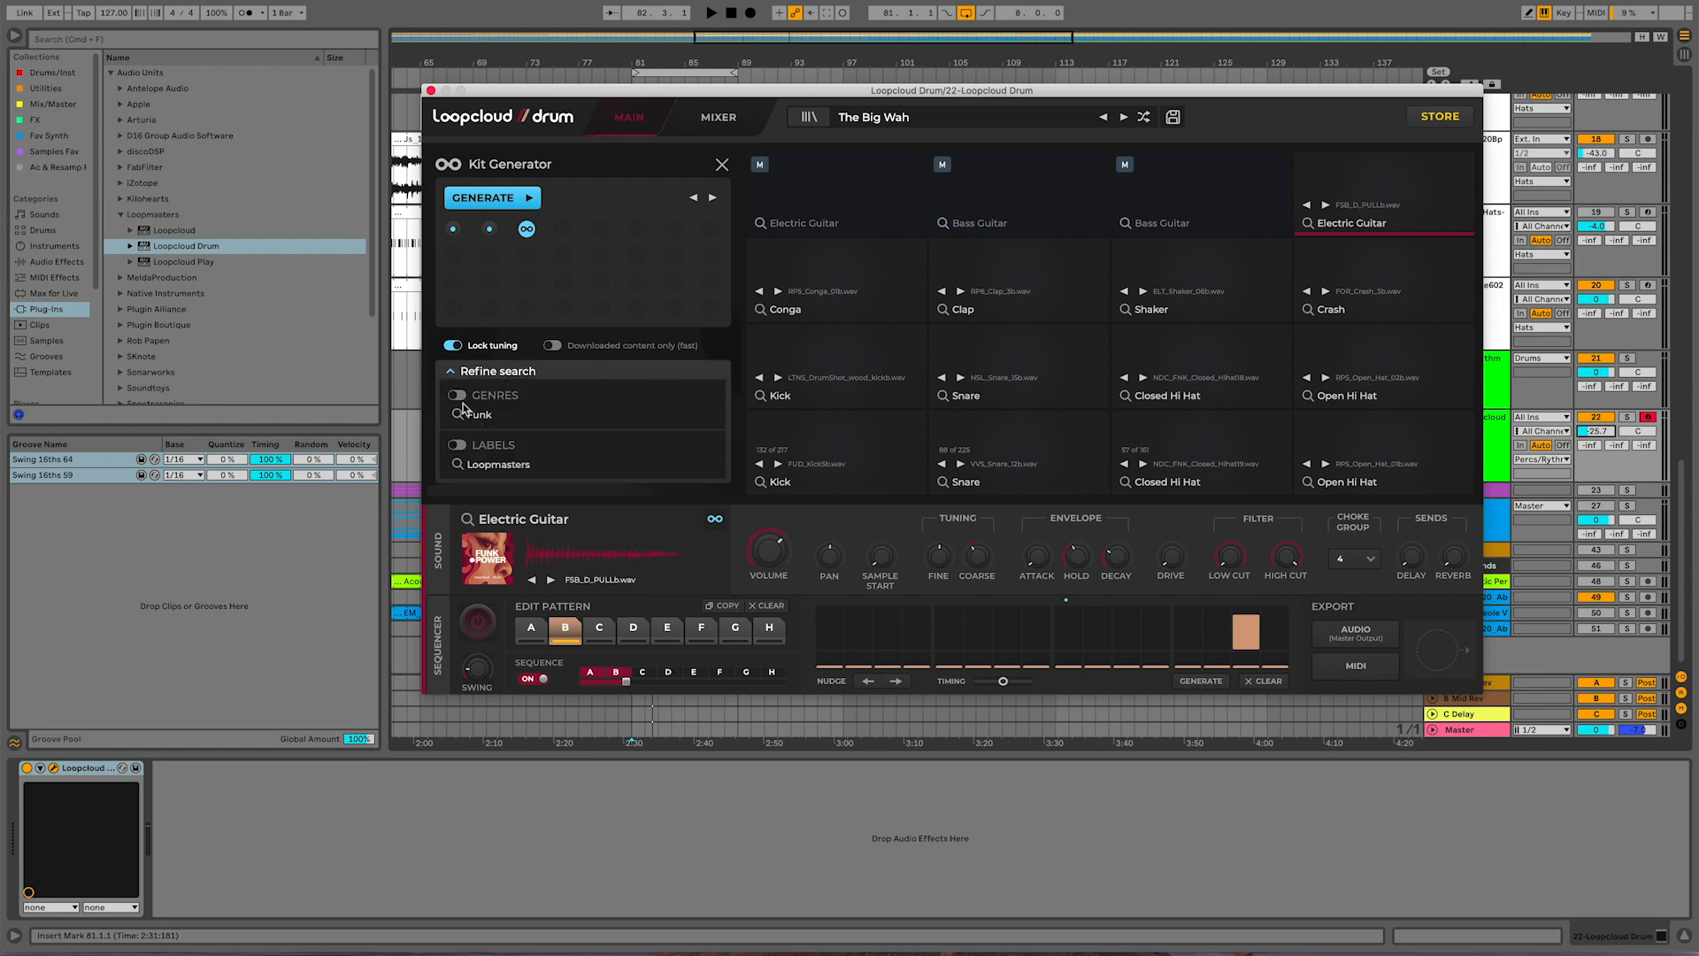
left_click(458, 396)
left_click(457, 396)
left_click(458, 446)
left_click(458, 445)
Step: Replace the Conga pad's sample with KVE_Conga_4.wav while playing the pattern, and solo the pad briefly to audition it
key("space")
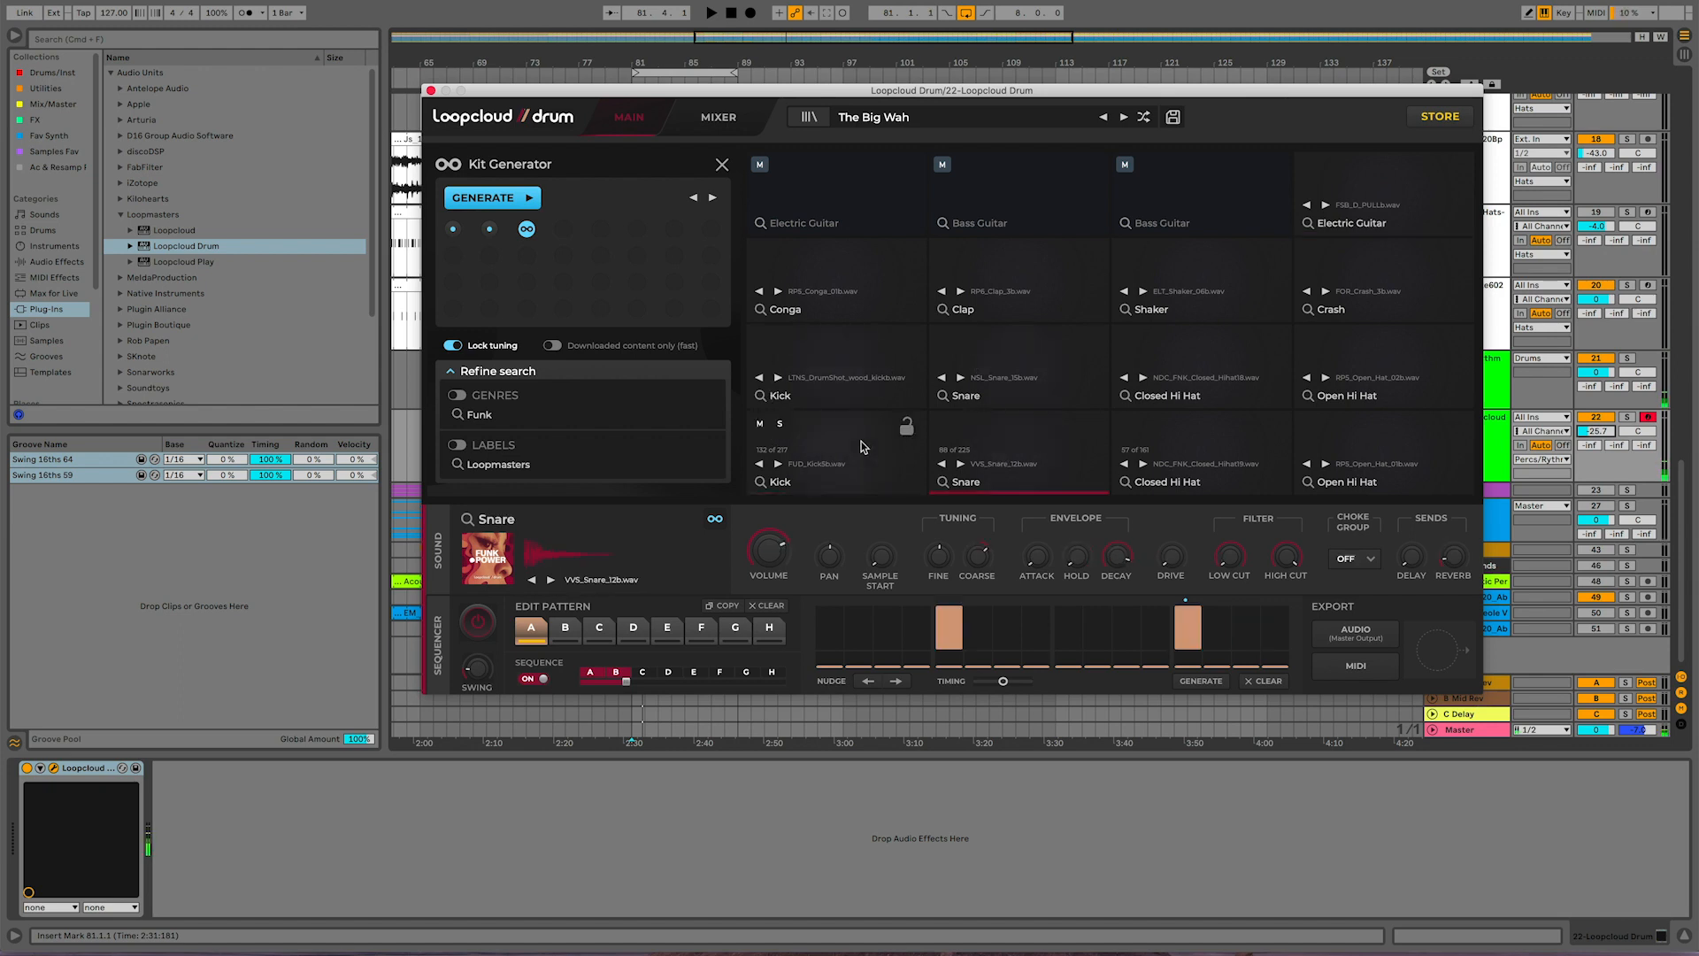
left_click(841, 285)
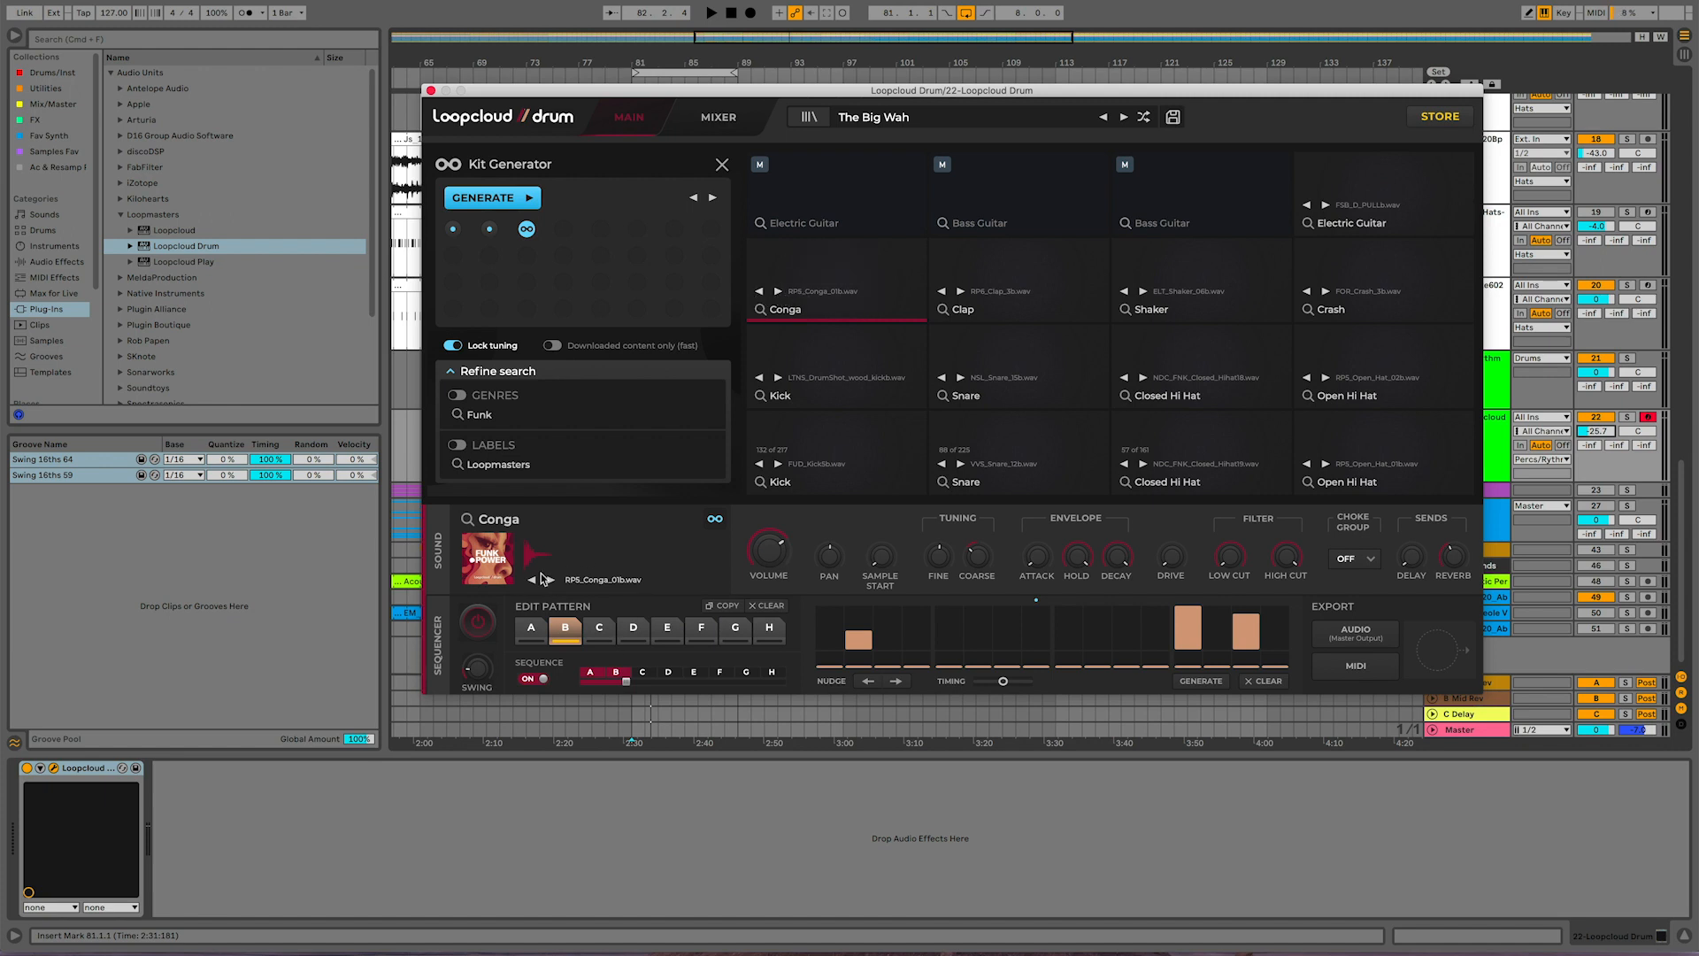
left_click(777, 293)
key("space")
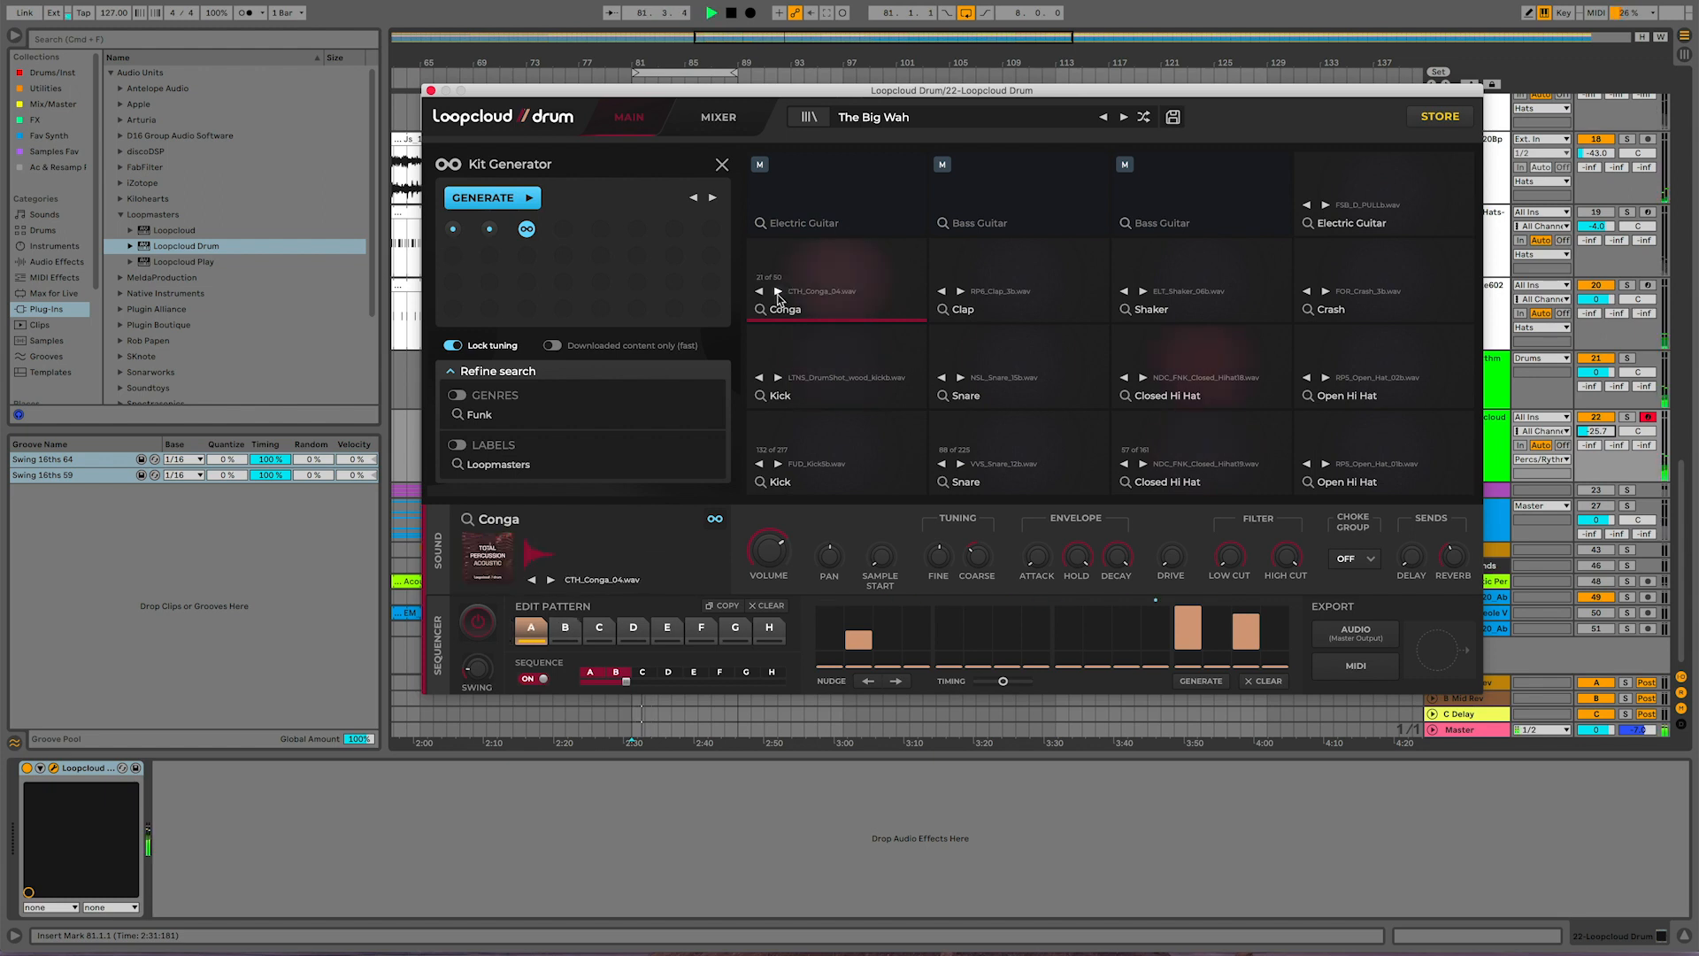
left_click(777, 291)
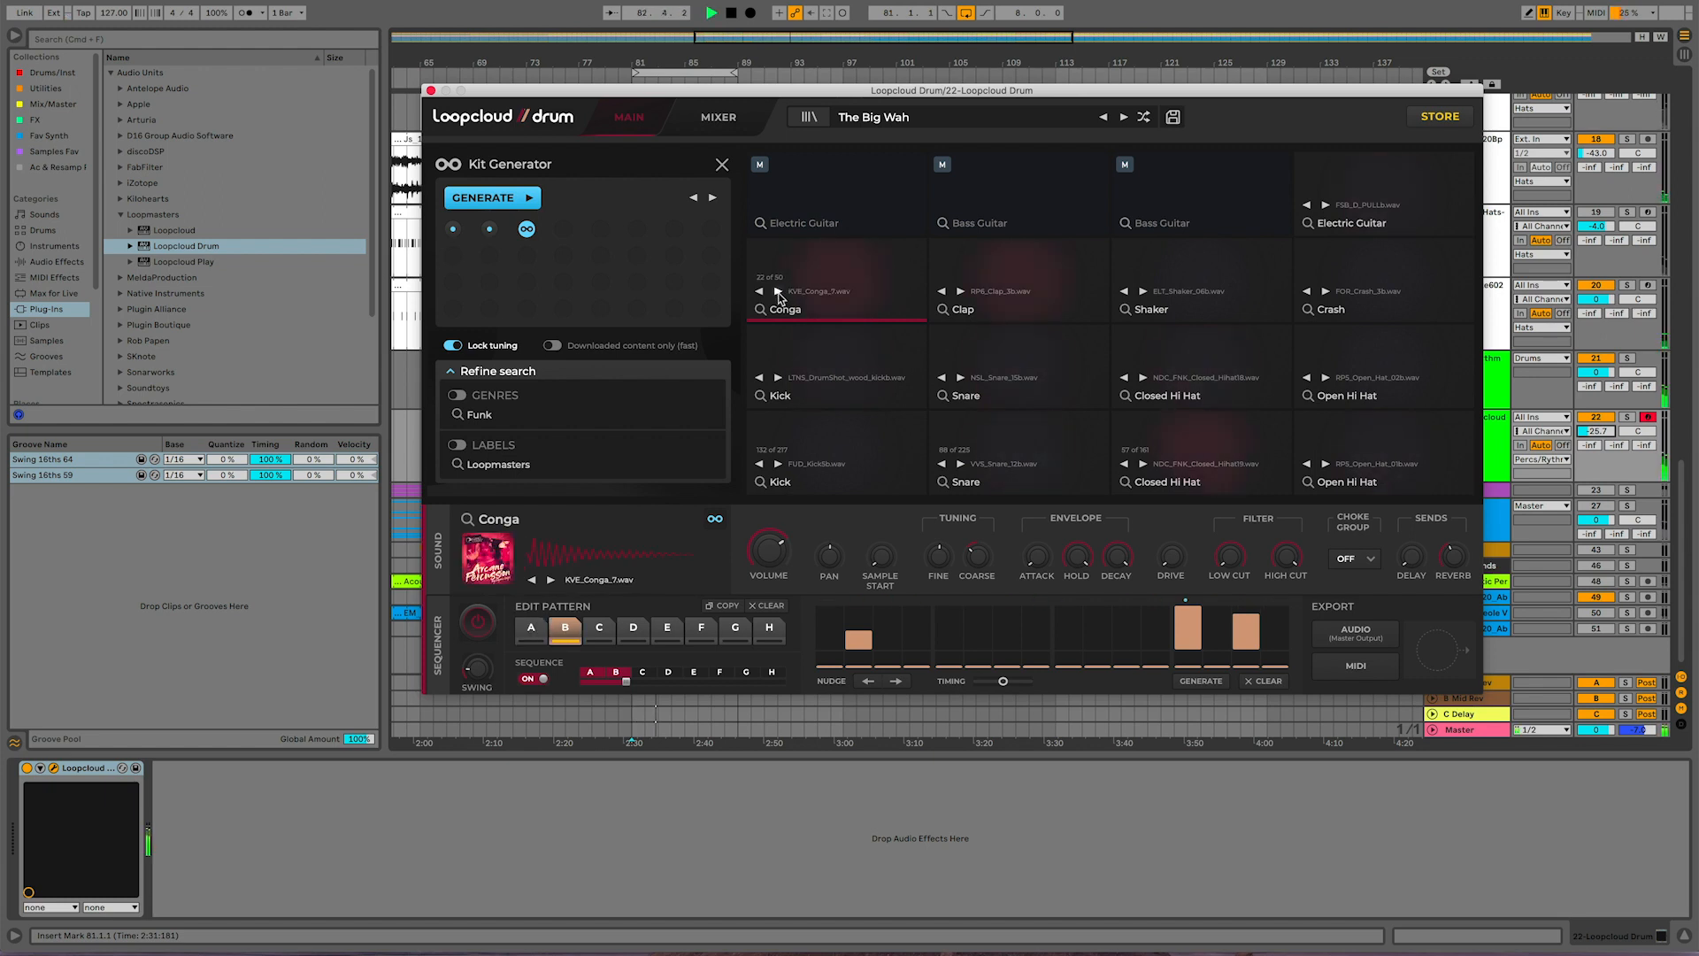
left_click(778, 292)
left_click(780, 252)
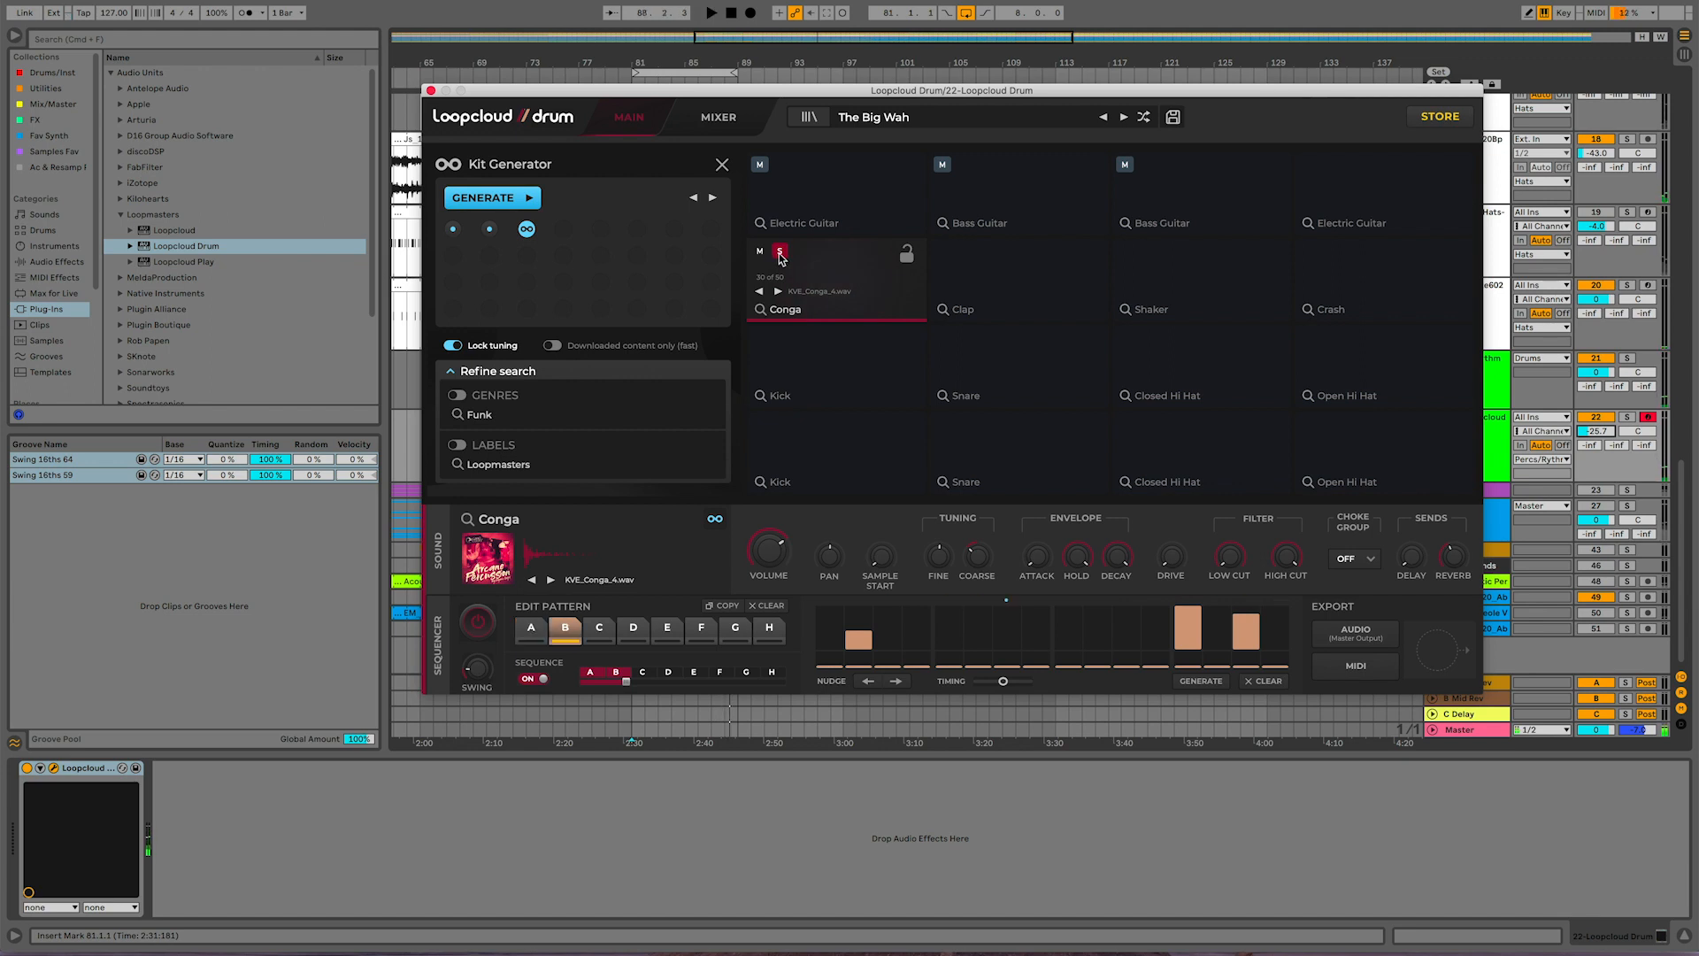
left_click(780, 252)
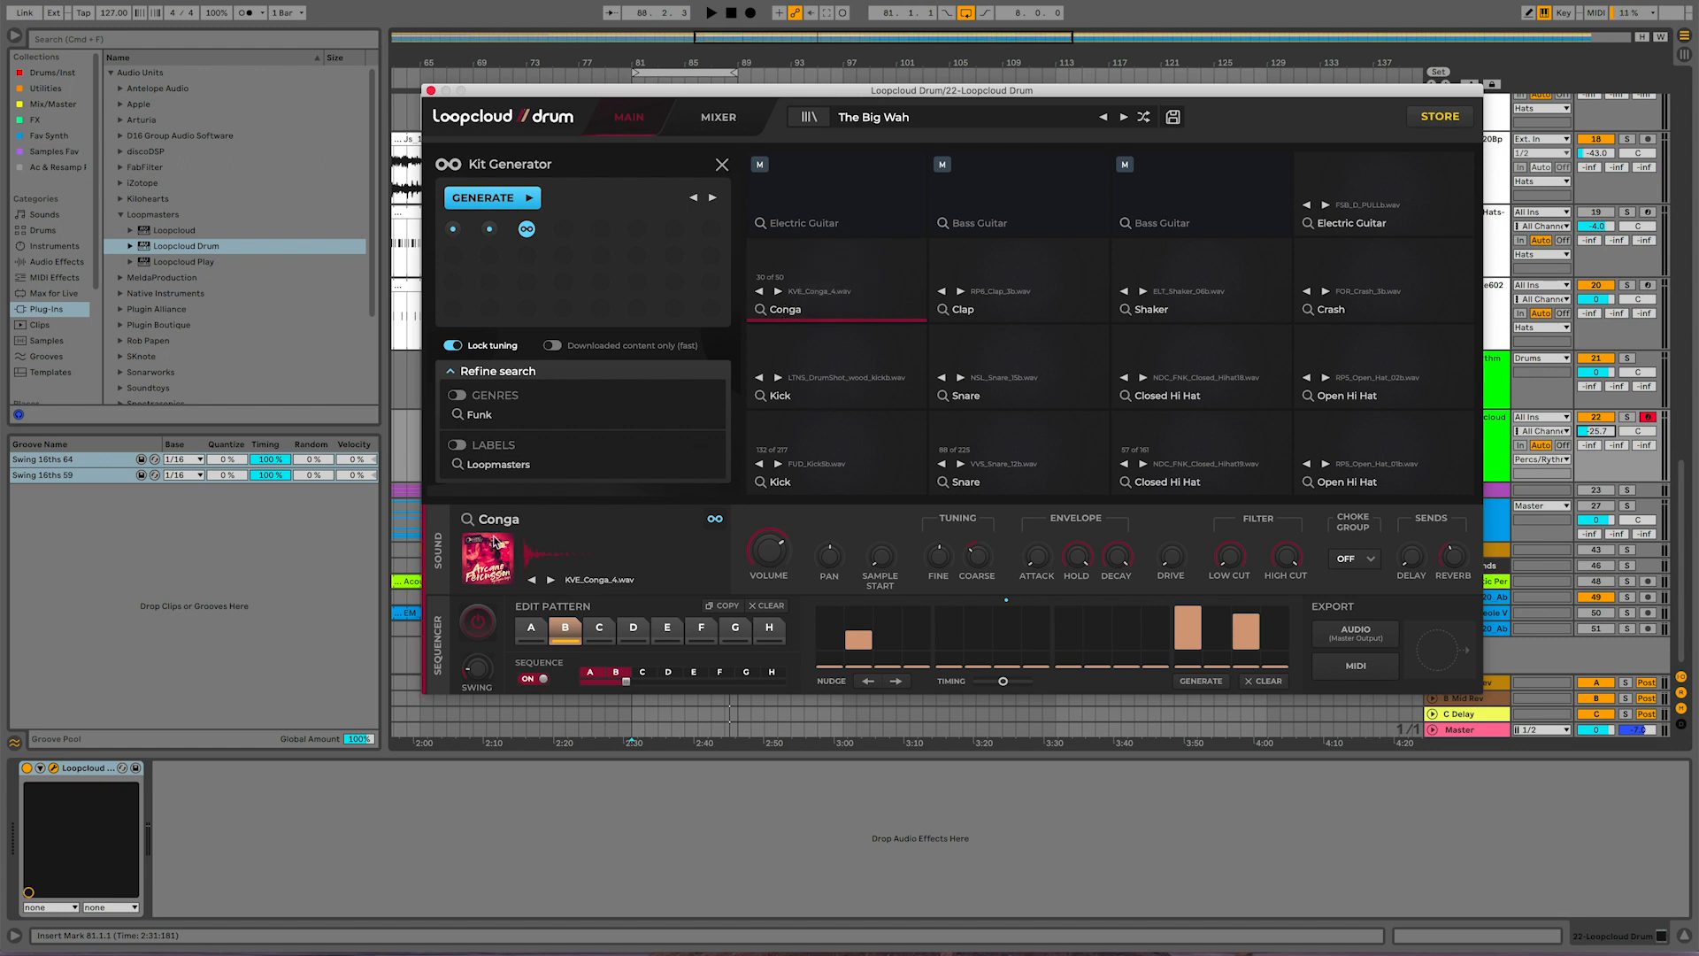
Step: Switch to the Loopcloud app and locate the Conga pad's KVE_Conga_4 sample in the library
left_click(501, 563)
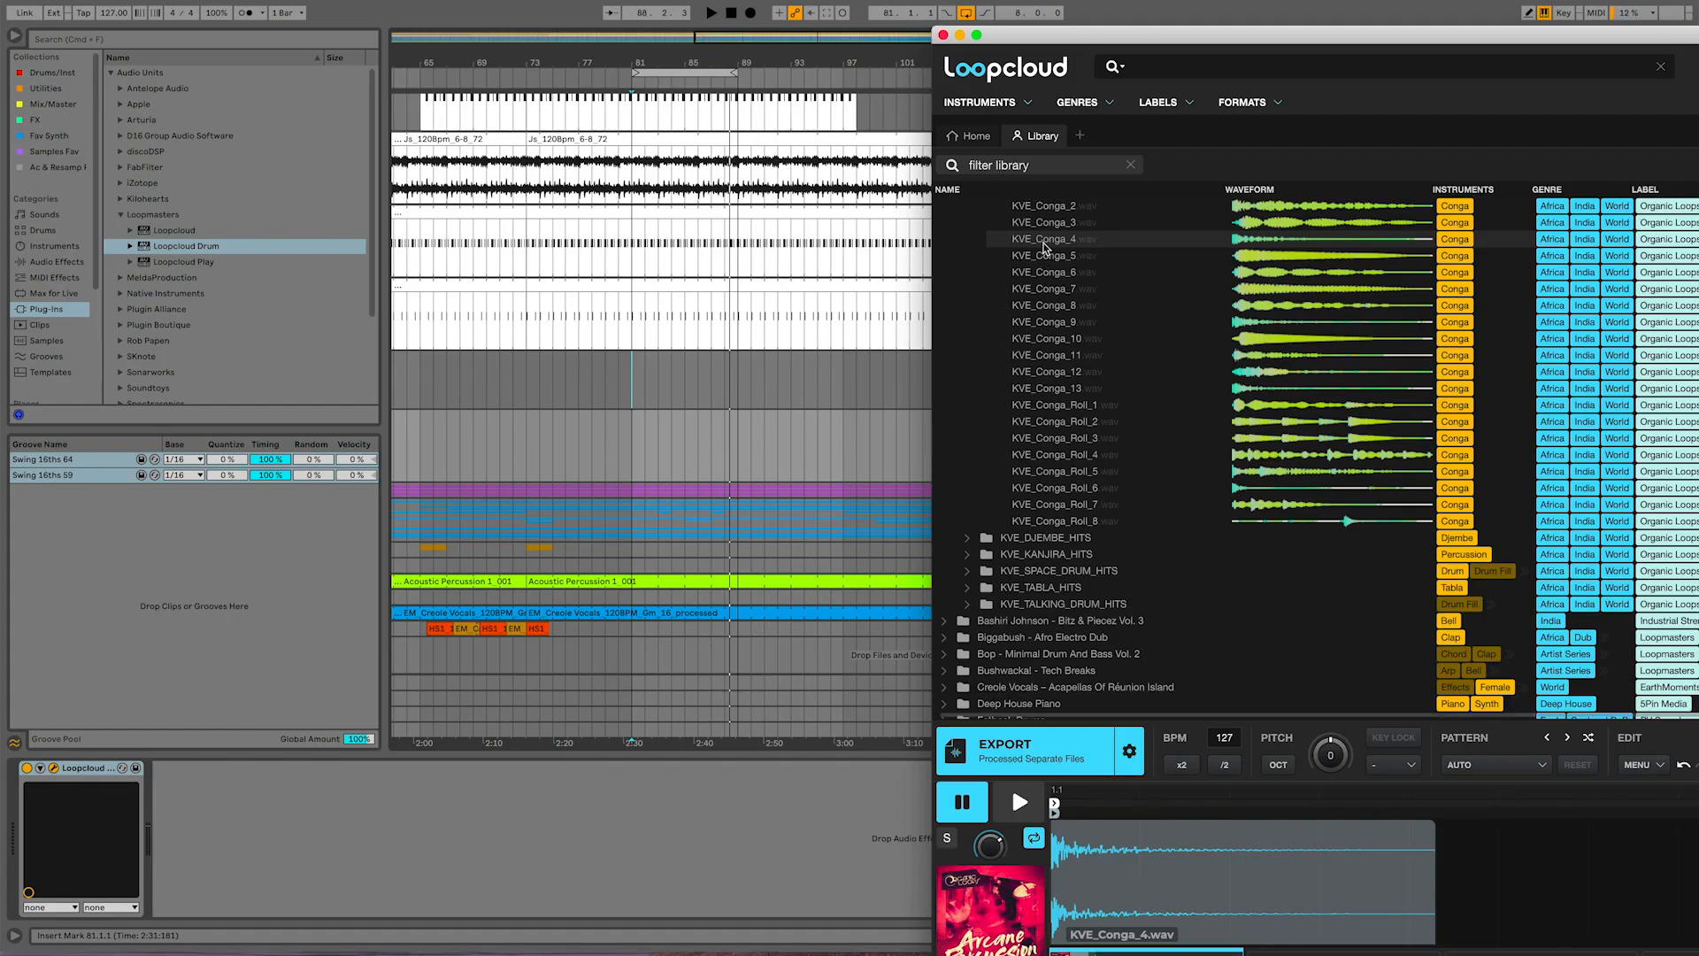
mouse_move(1044, 248)
left_mouse_down()
mouse_move(675, 378)
mouse_move(531, 379)
mouse_move(1089, 250)
mouse_move(1069, 240)
left_mouse_up()
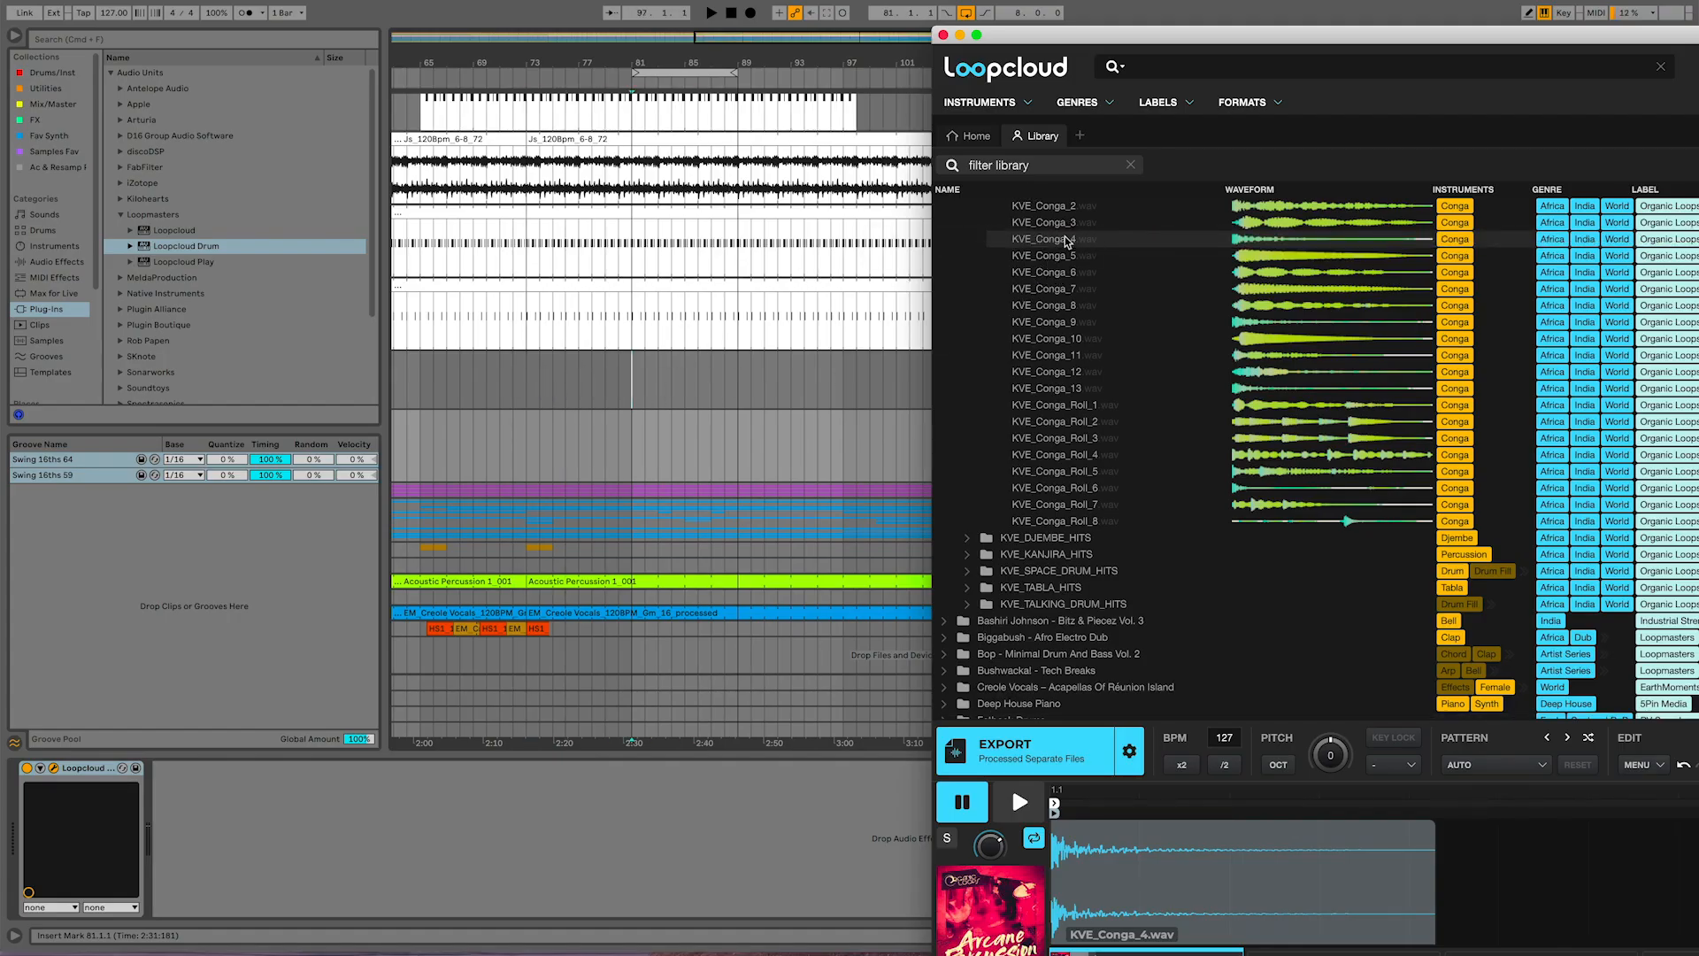
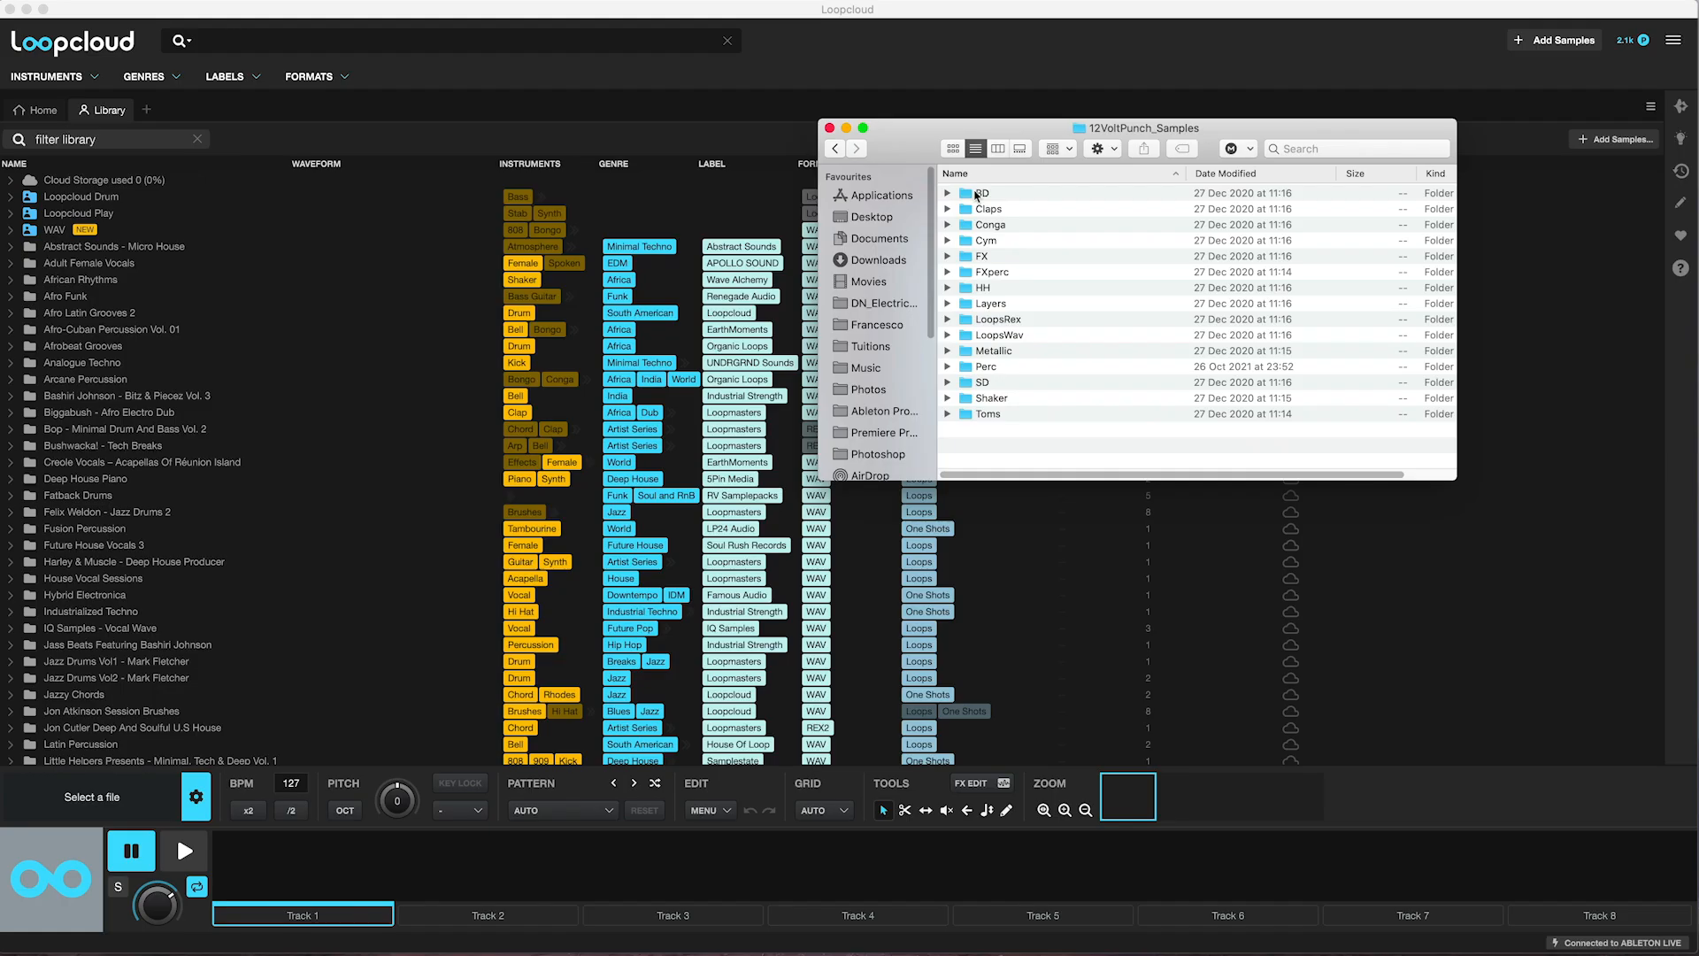
Step: Add the BD folder from 12VoltPunch_Samples to the Loopcloud library as user content and review its tagged samples
left_click(978, 196)
left_click(948, 194)
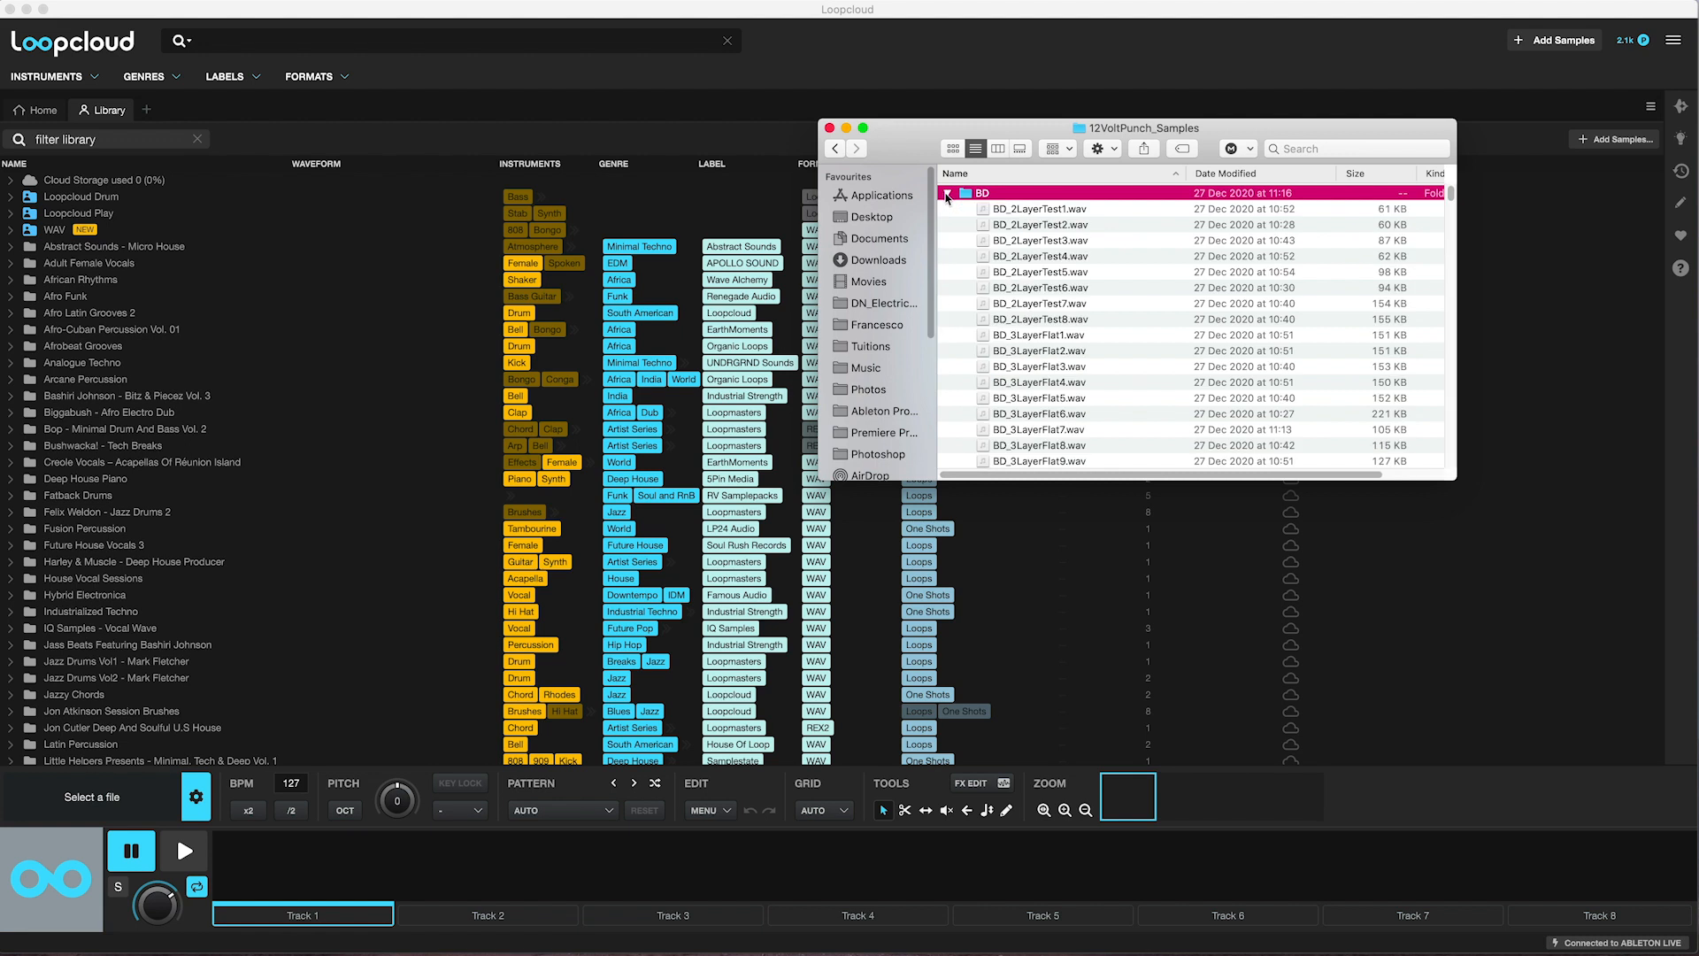
left_click(947, 194)
left_click_drag(933, 198, 116, 245)
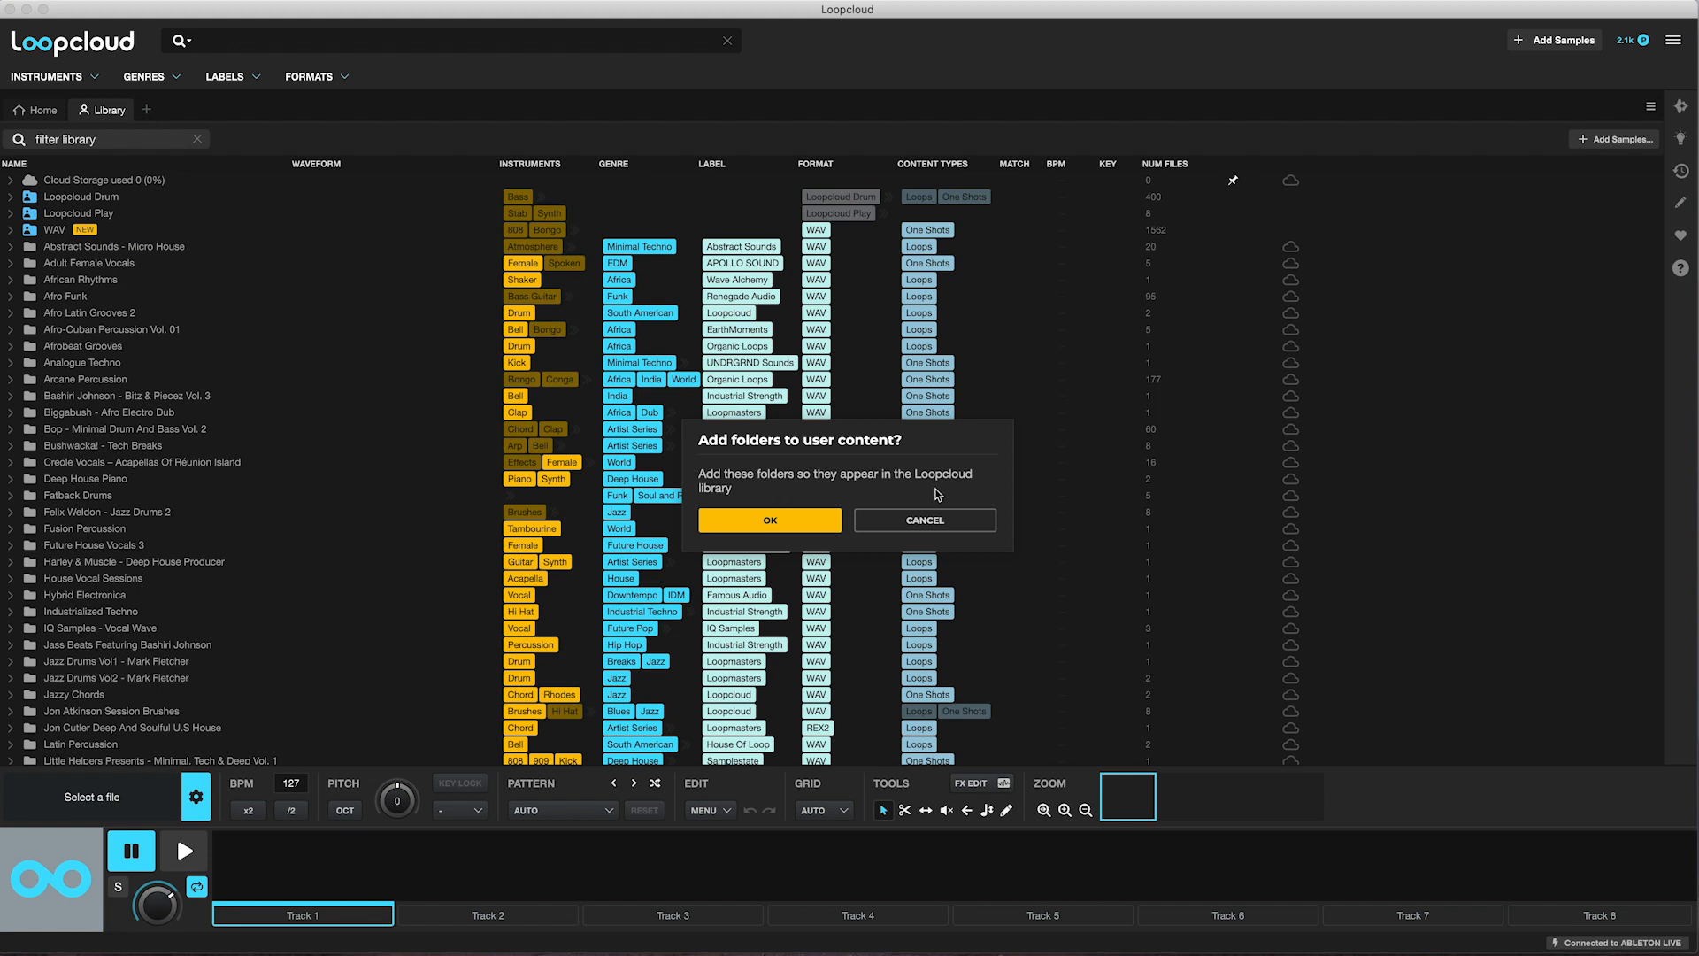
left_click(771, 521)
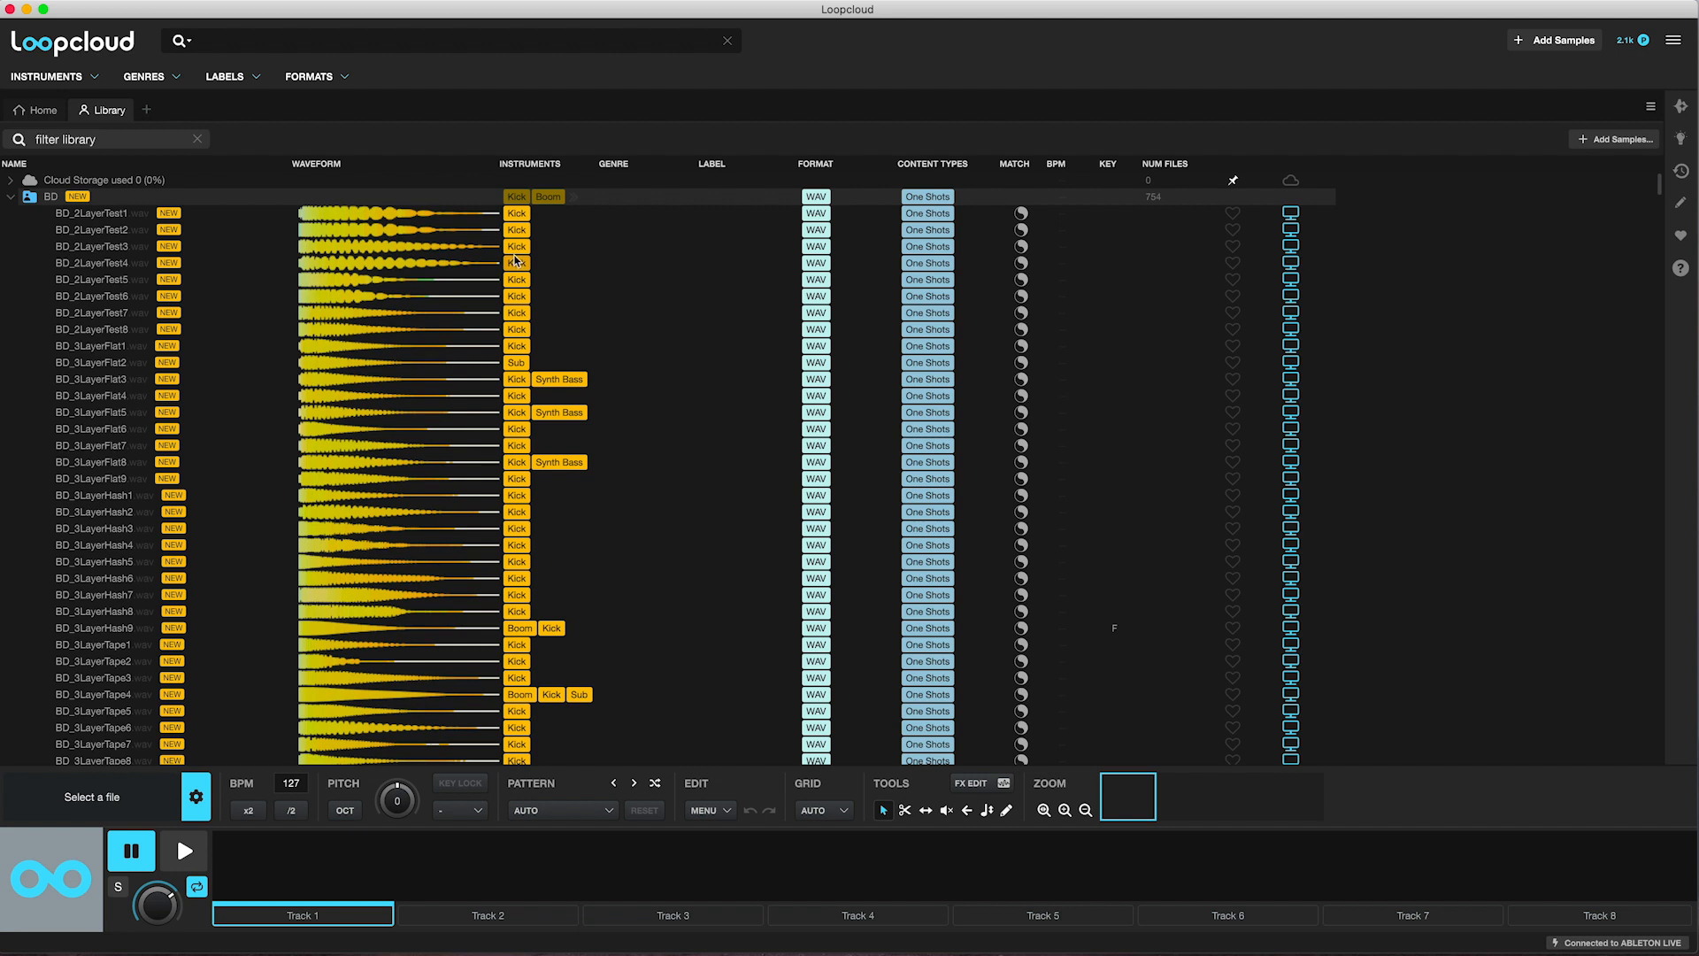
scroll(443, 390, "down", 15)
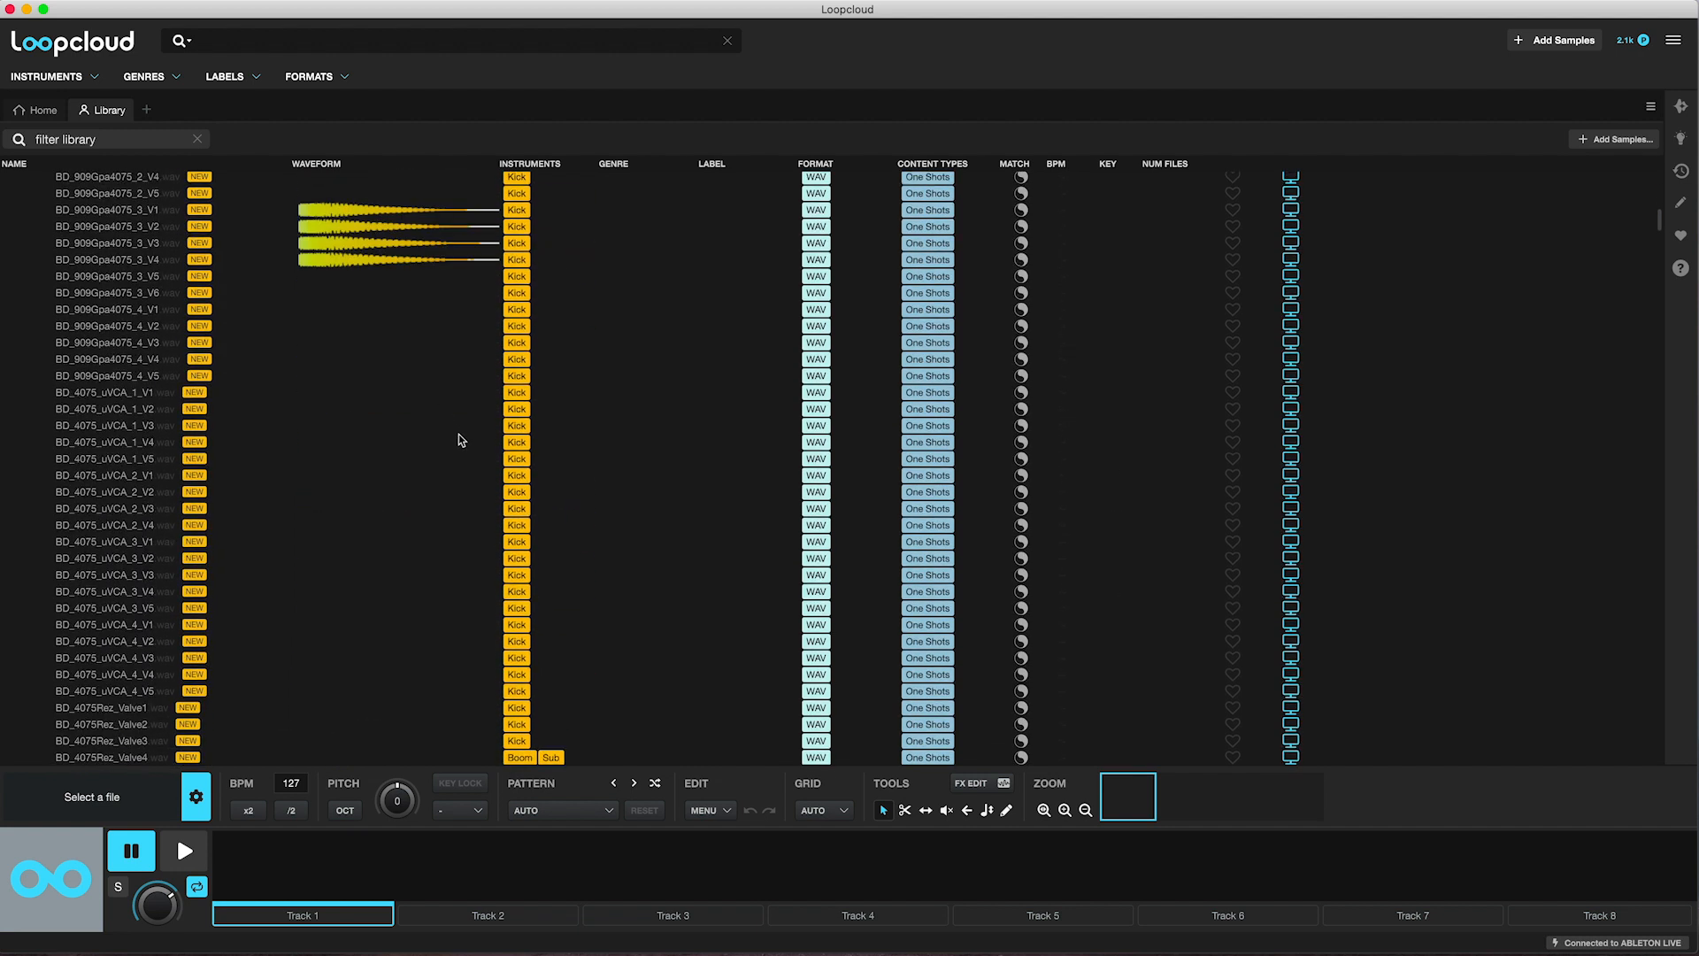
Step: Replace the Synth Bass instrument tag of BD_BD8_BLocust_4075_2_V1.wav with the Kick tag
scroll(459, 440, "up", 8)
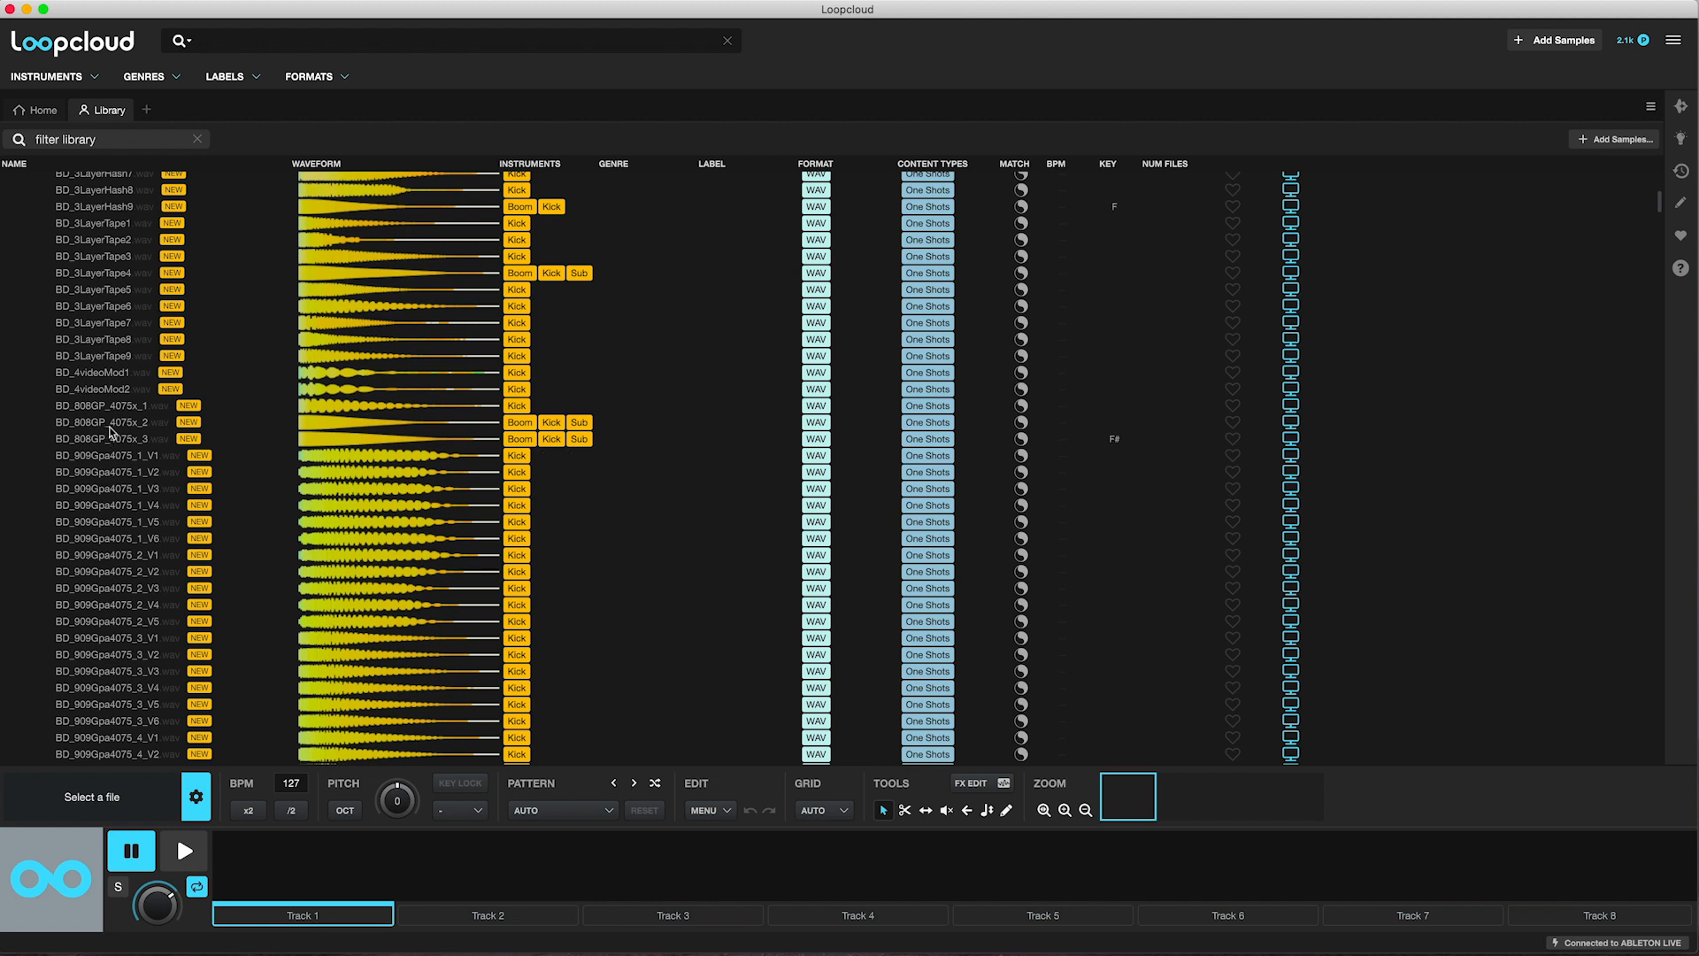
scroll(531, 434, "down", 15)
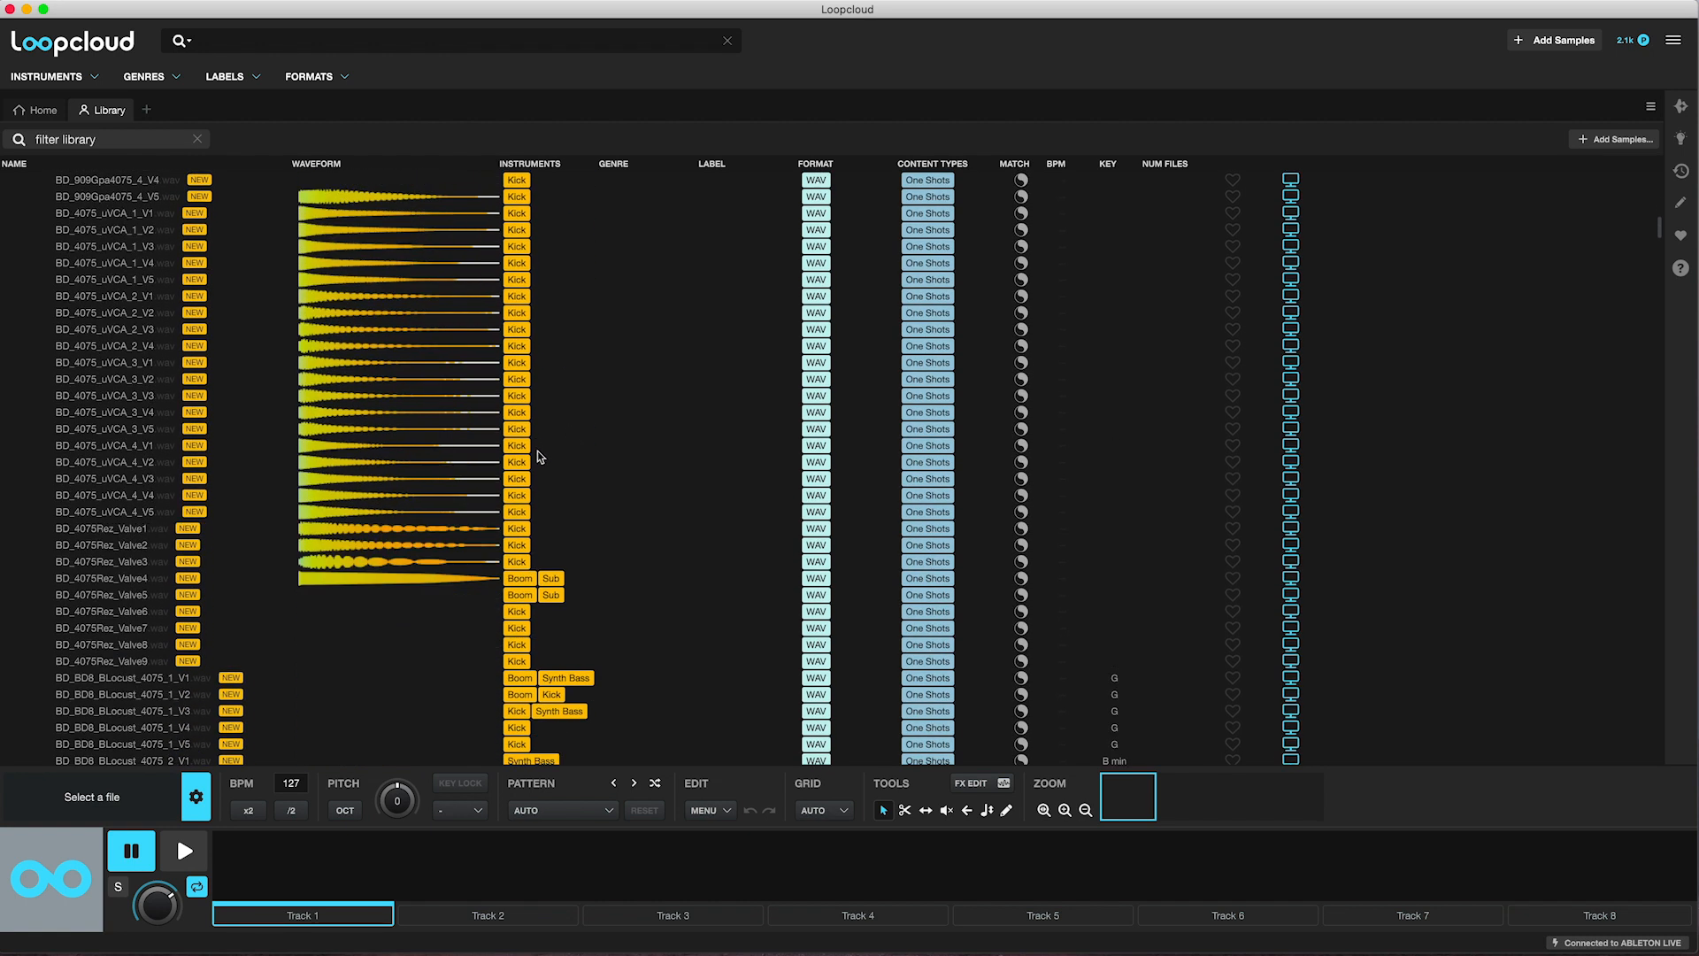
scroll(531, 460, "down", 3)
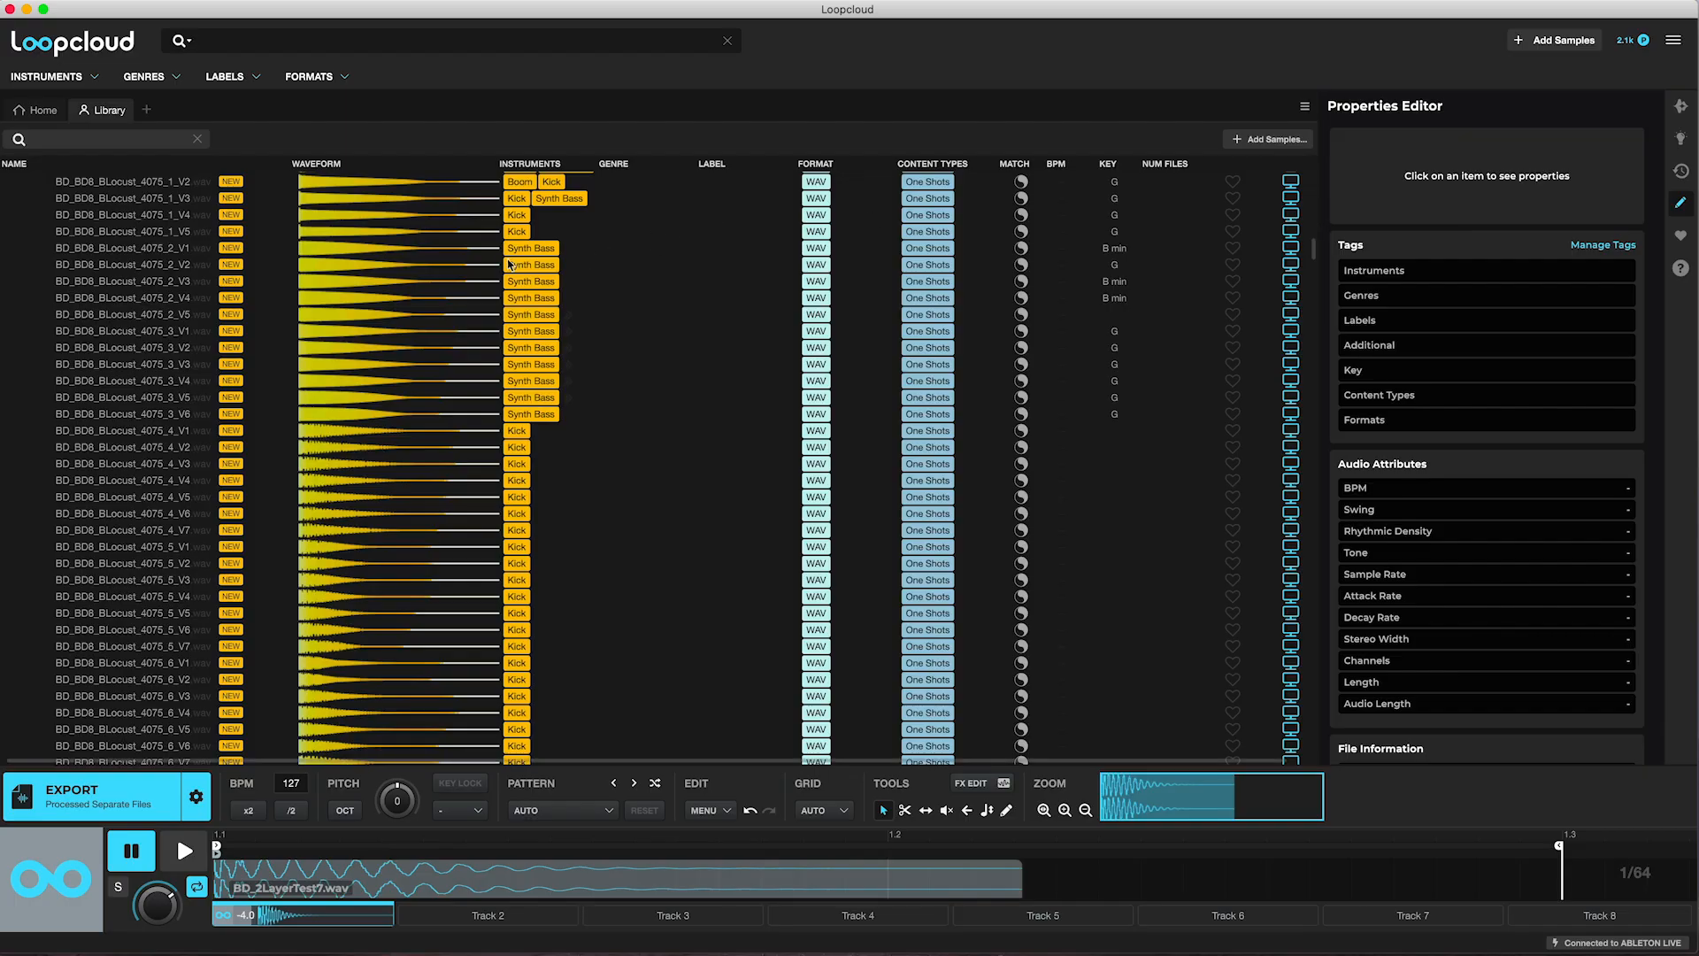
left_click(365, 251)
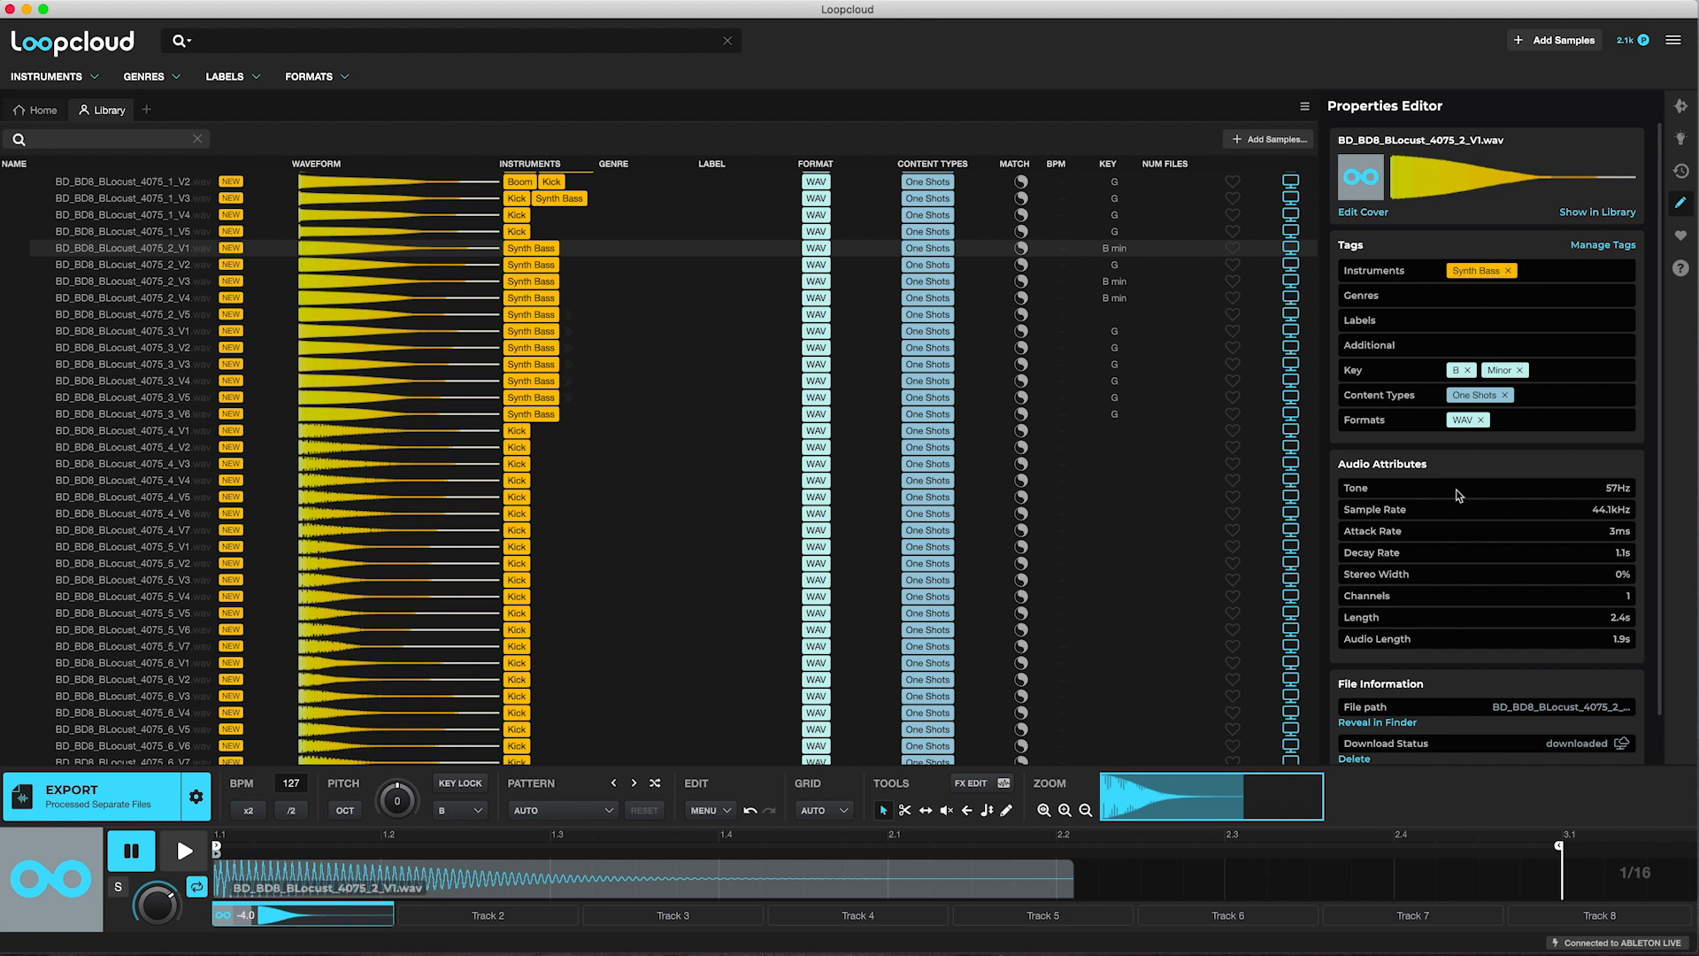
left_click(1509, 271)
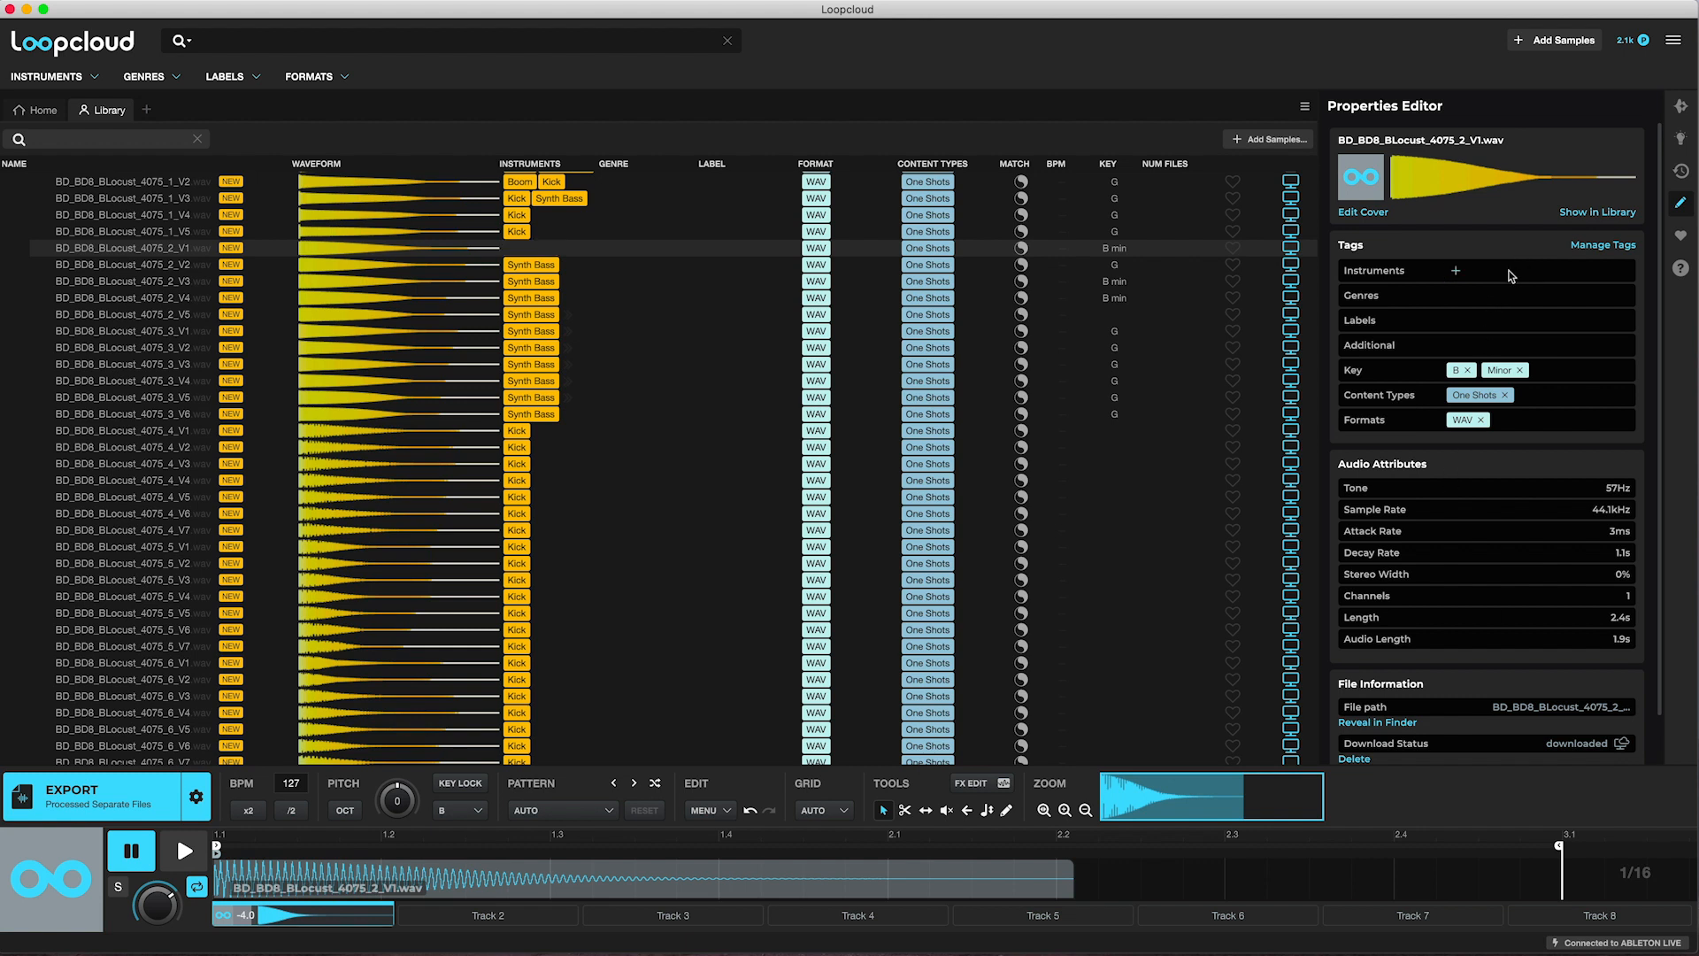
left_click(1454, 273)
type("kick")
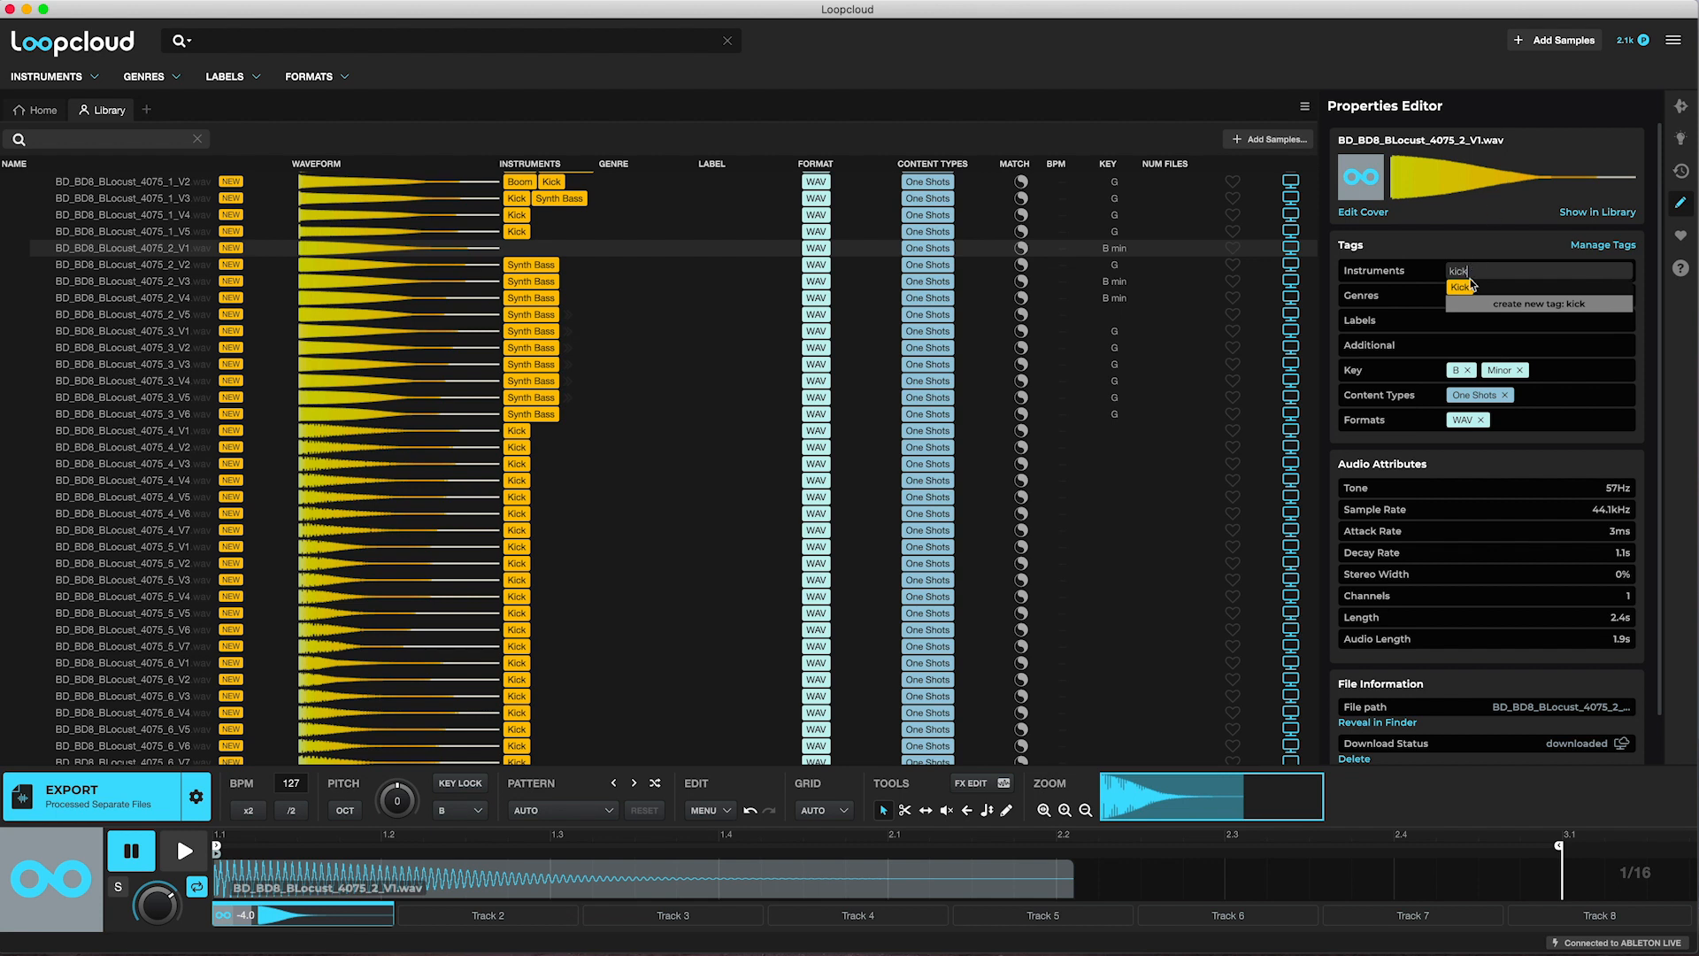
left_click(1460, 287)
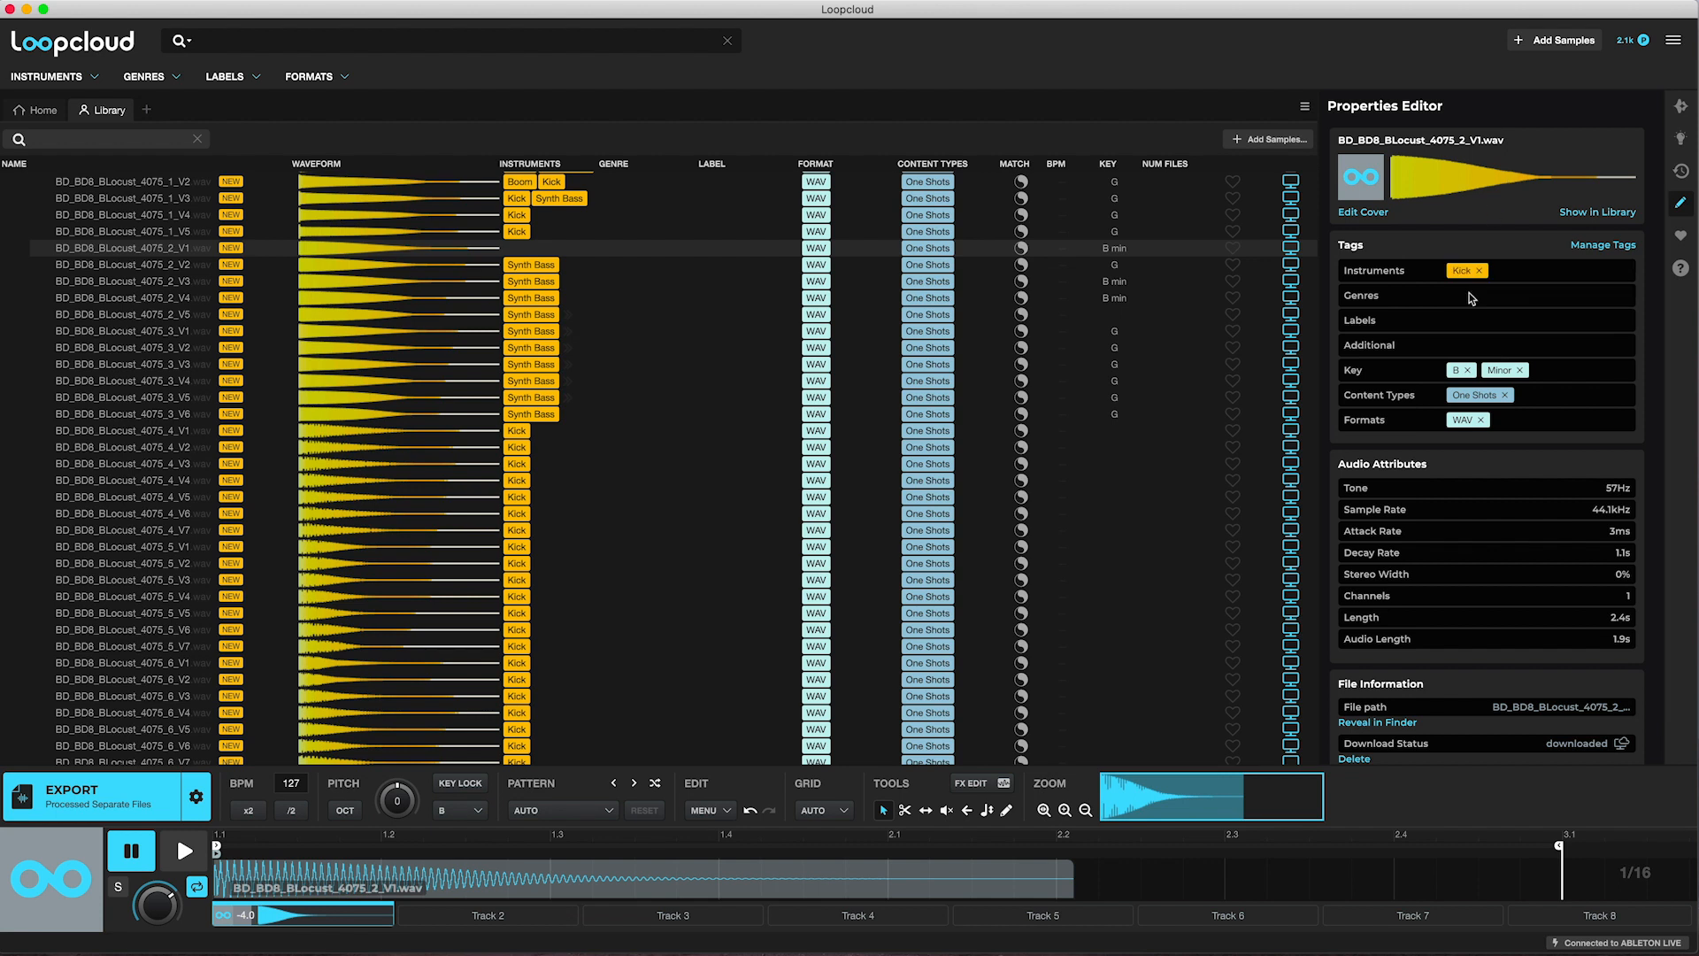
left_click(1507, 276)
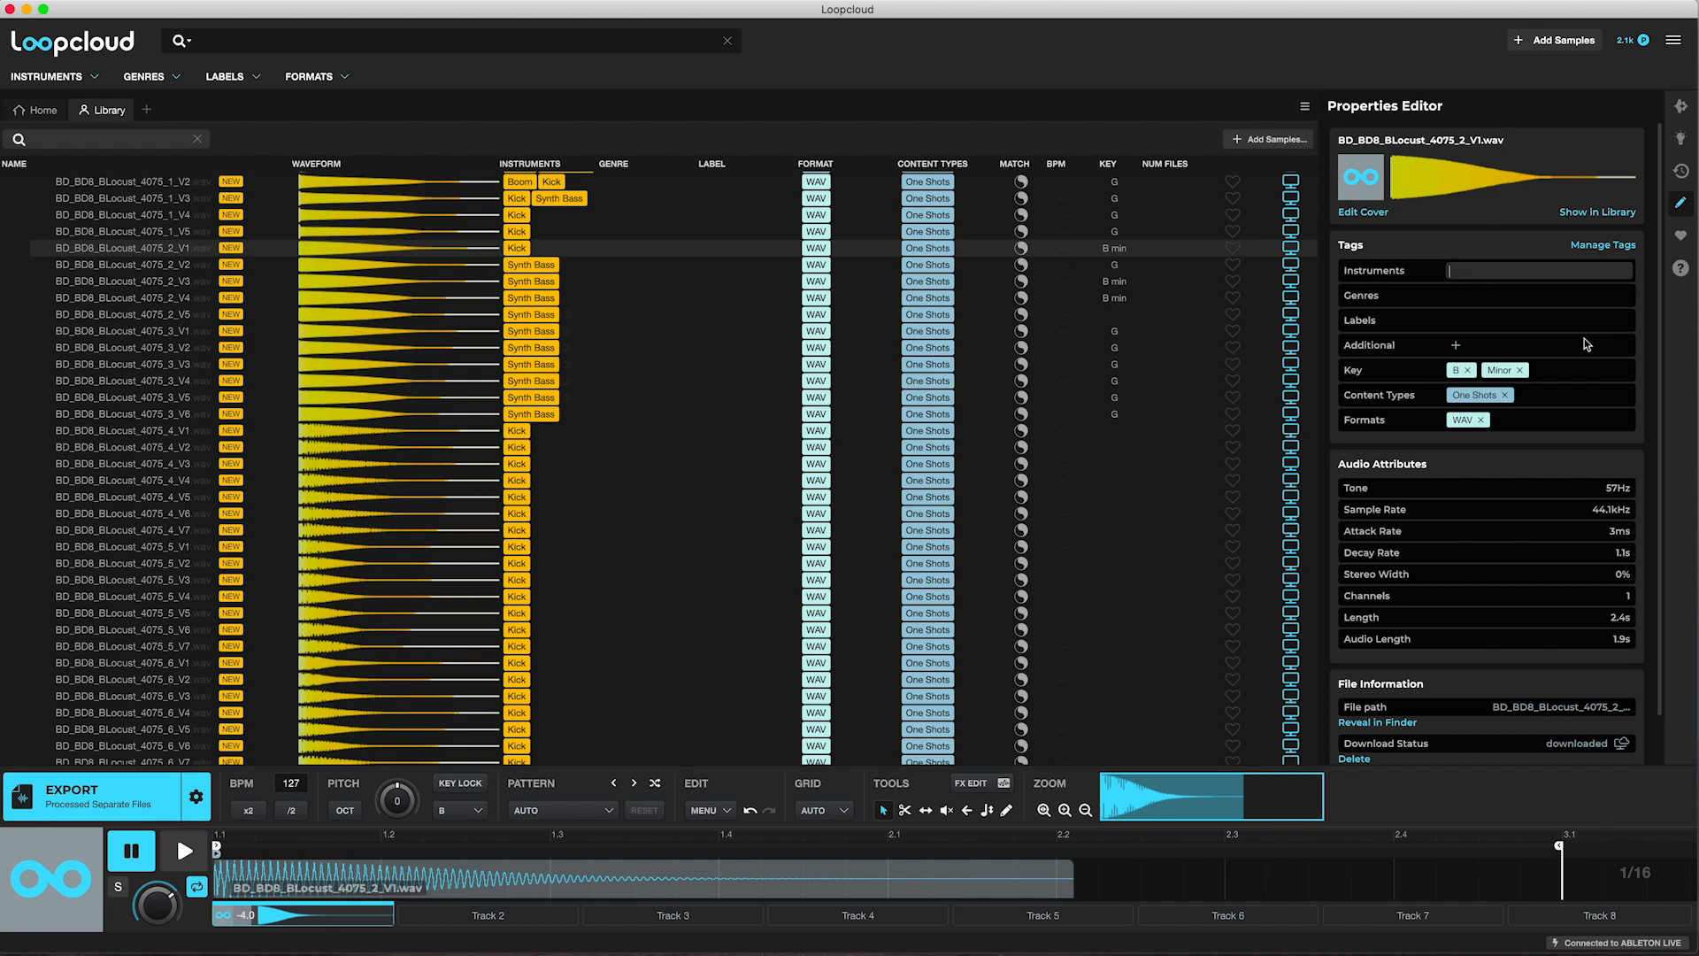
type("weird")
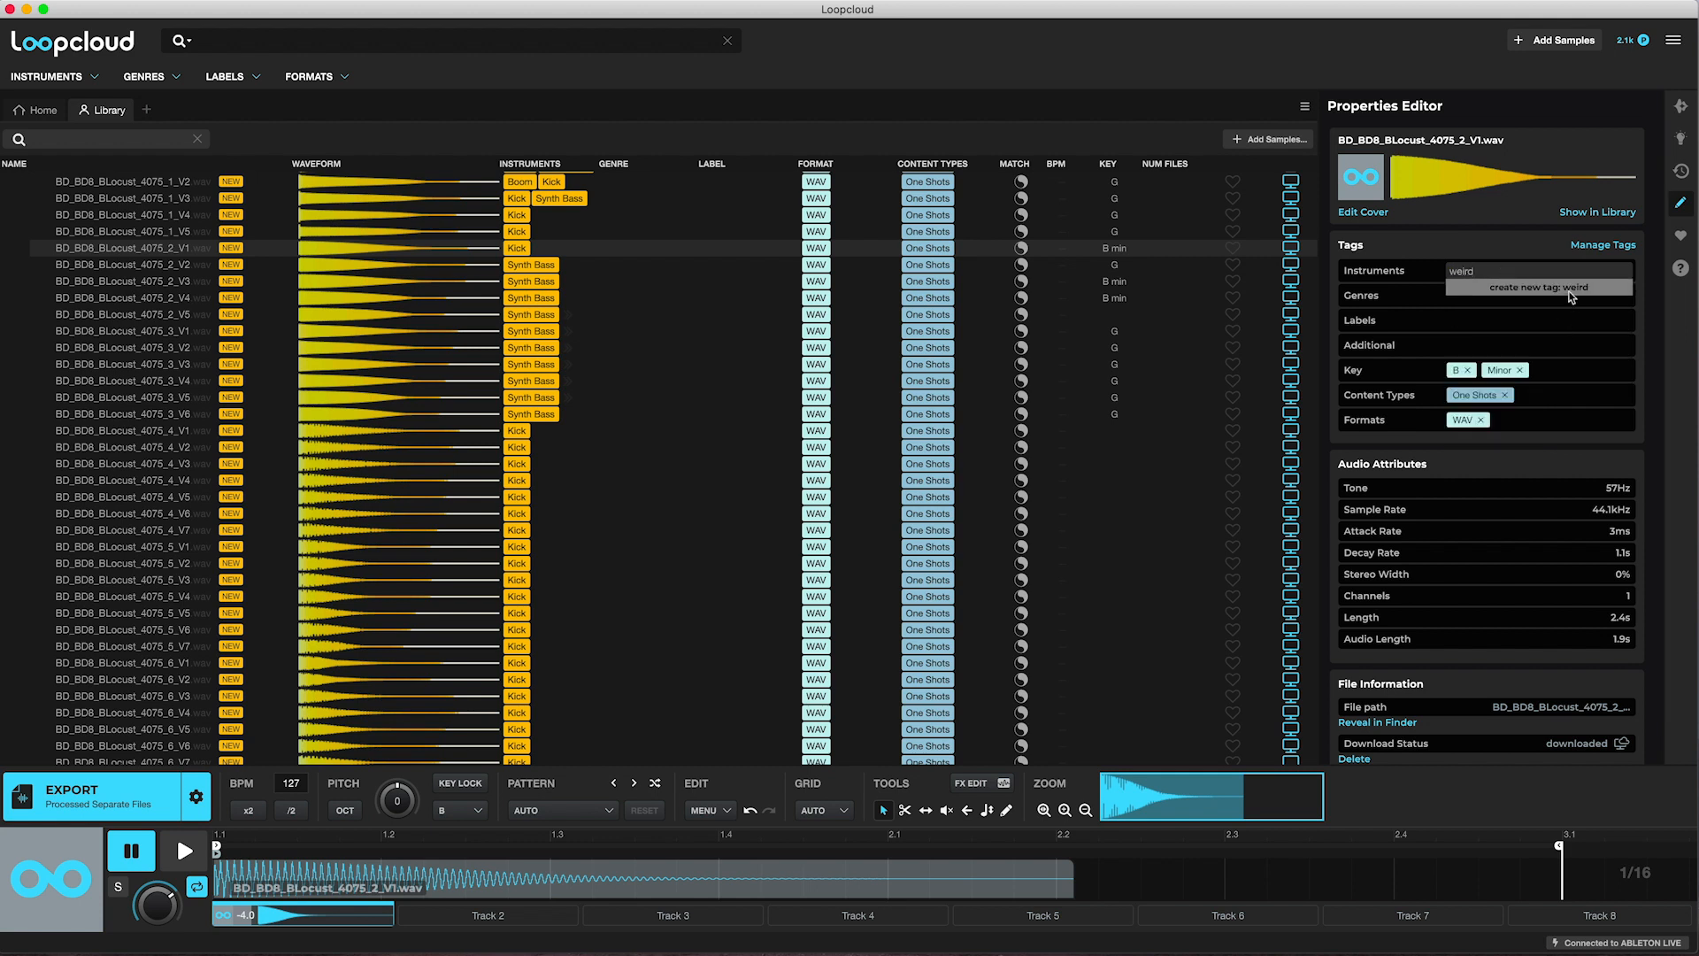
key("BackSpace")
key("BackSpace")
key("BackSpace")
key("BackSpace")
key("BackSpace")
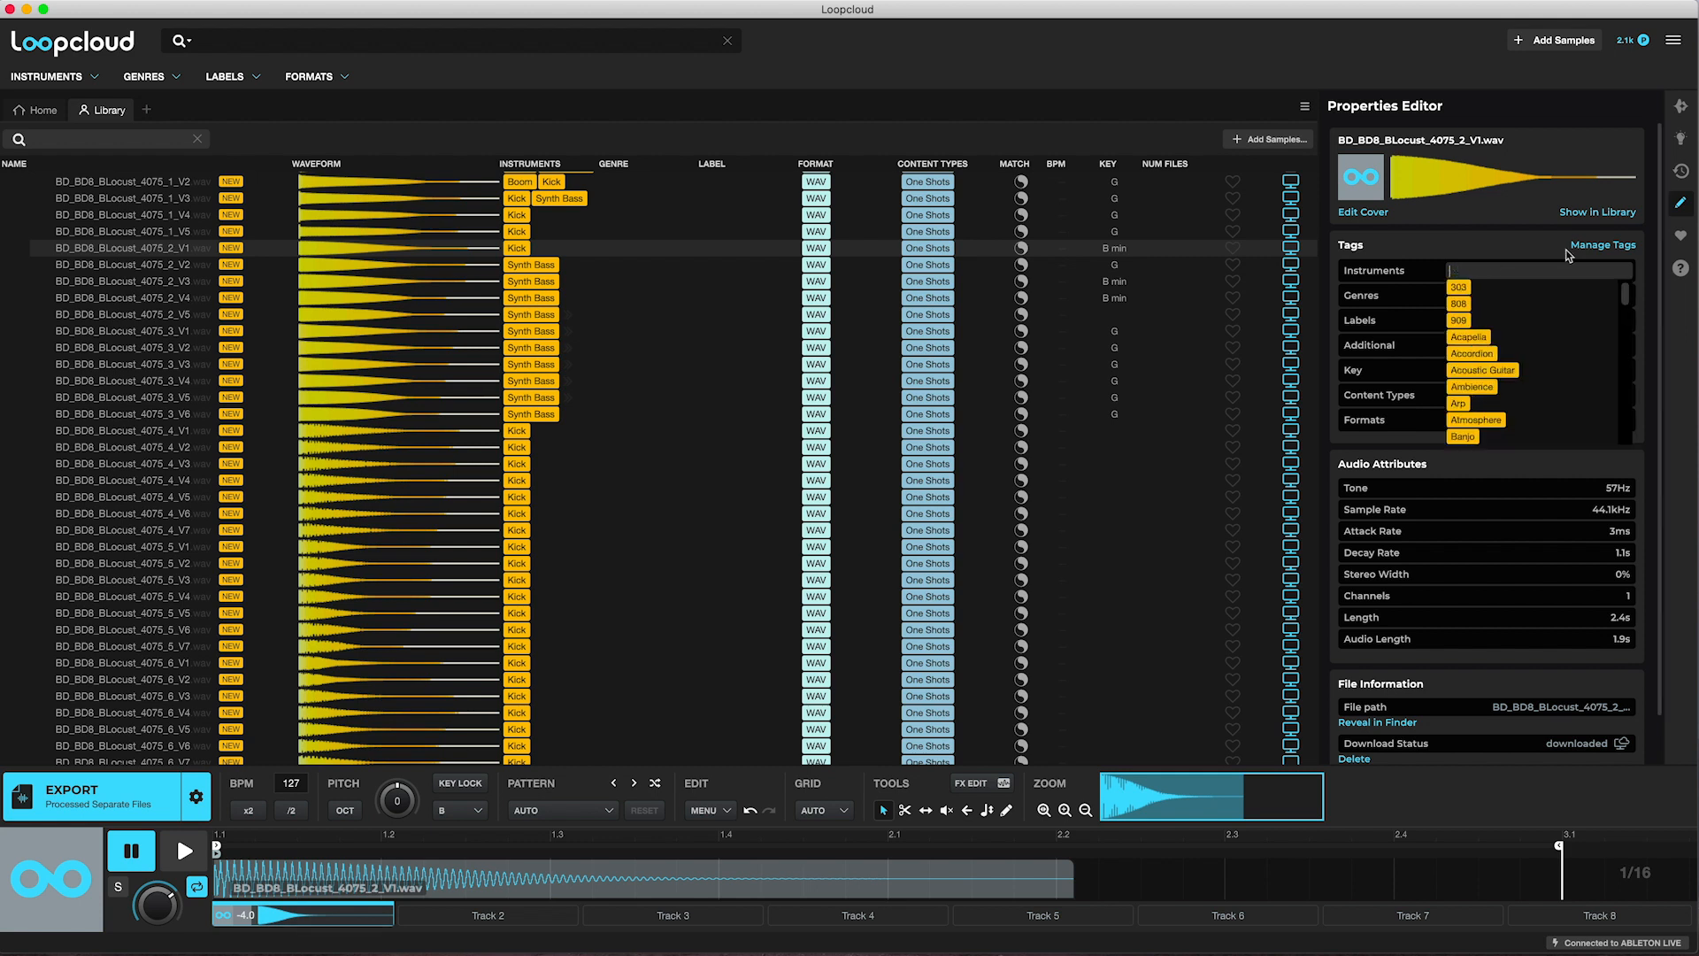
left_click(616, 251)
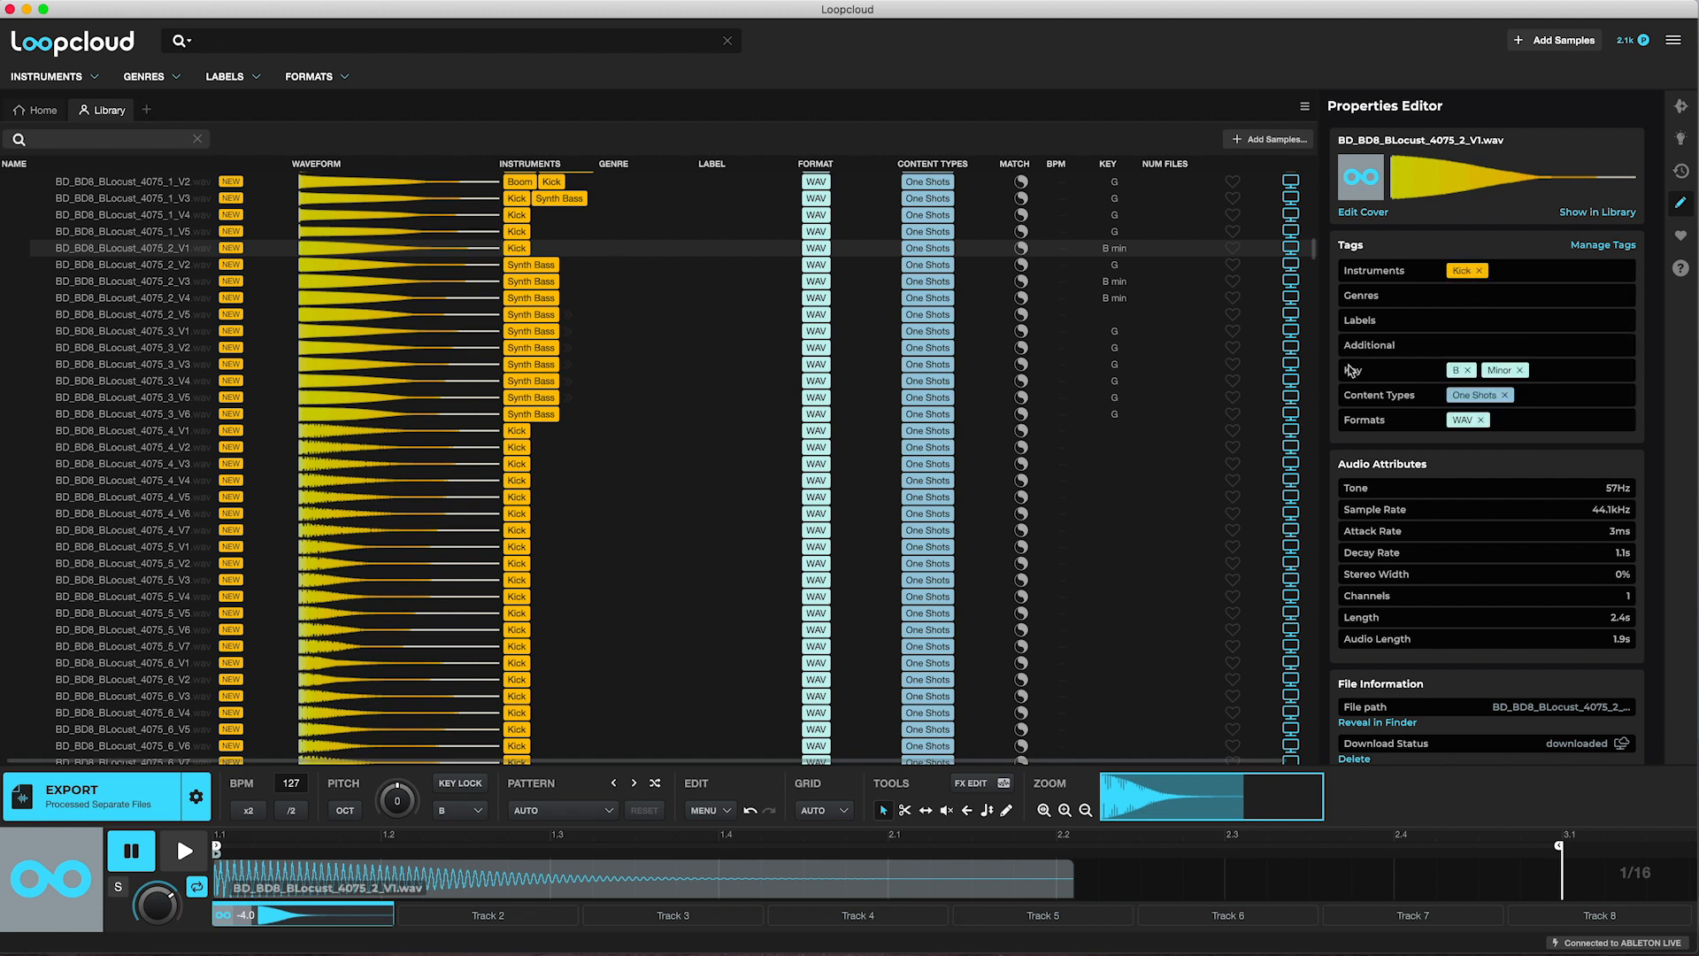
Step: Create a new Minimal House genre tag on BD_BD8_BLocust_4075_2_V1.wav
left_click(1457, 298)
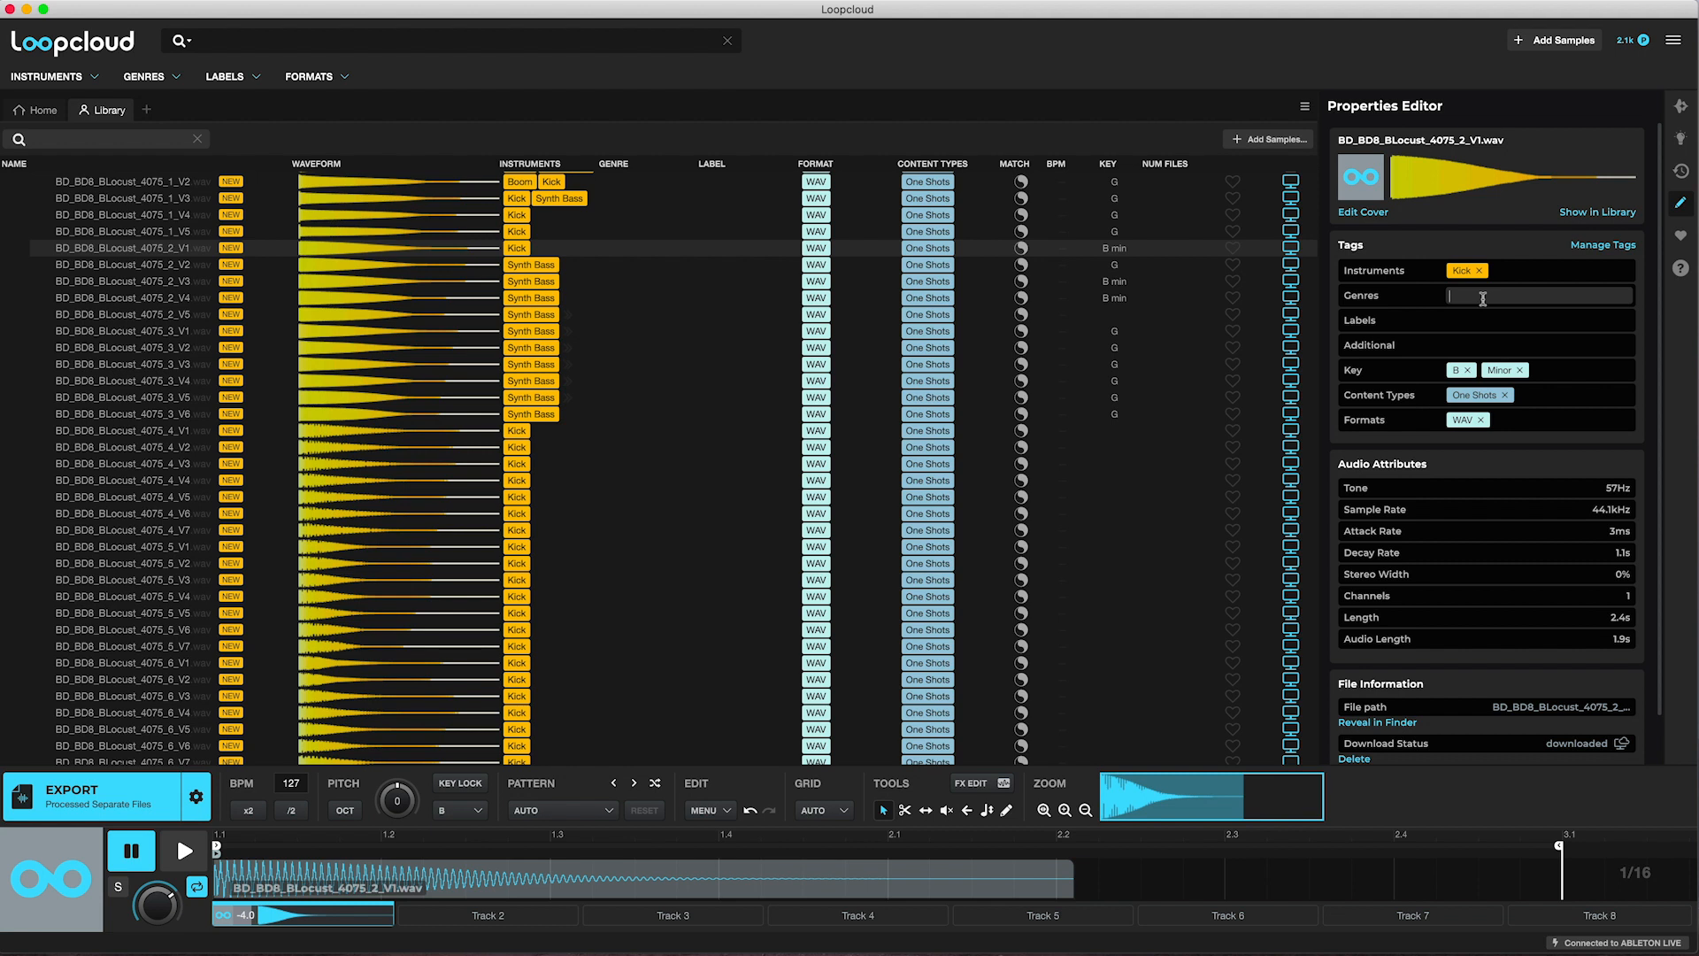
type("House")
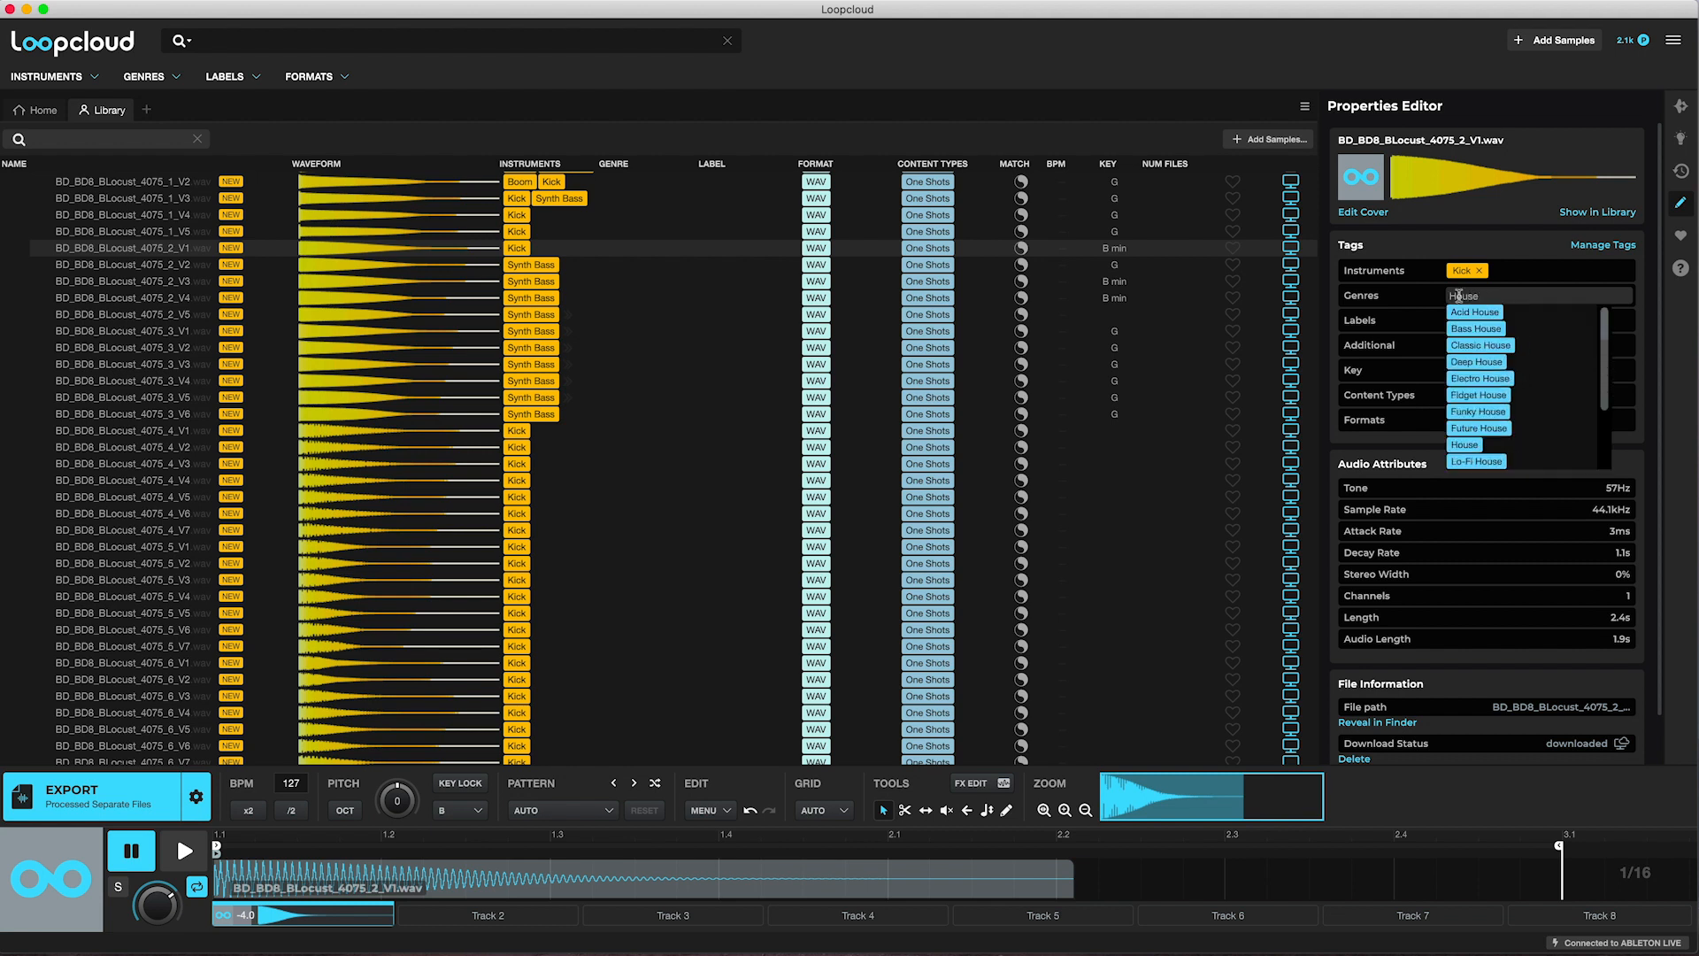
key("BackSpace")
key("BackSpace")
key("BackSpace")
key("BackSpace")
key("BackSpace")
type("Minimal House")
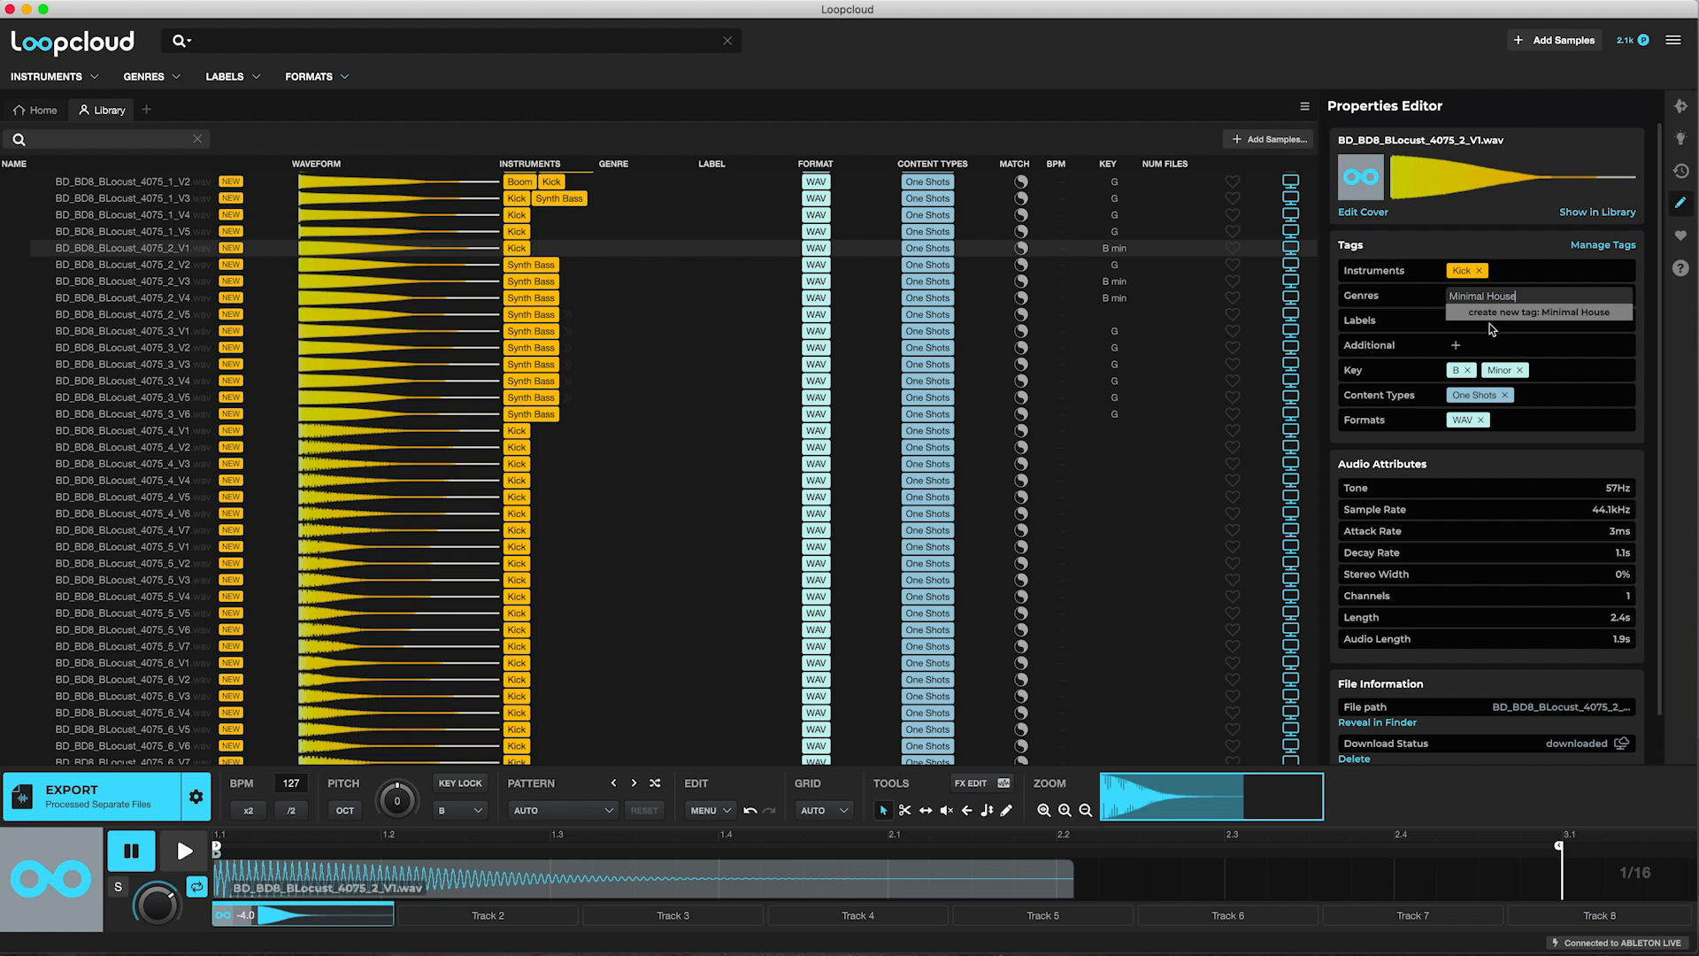
left_click(1505, 313)
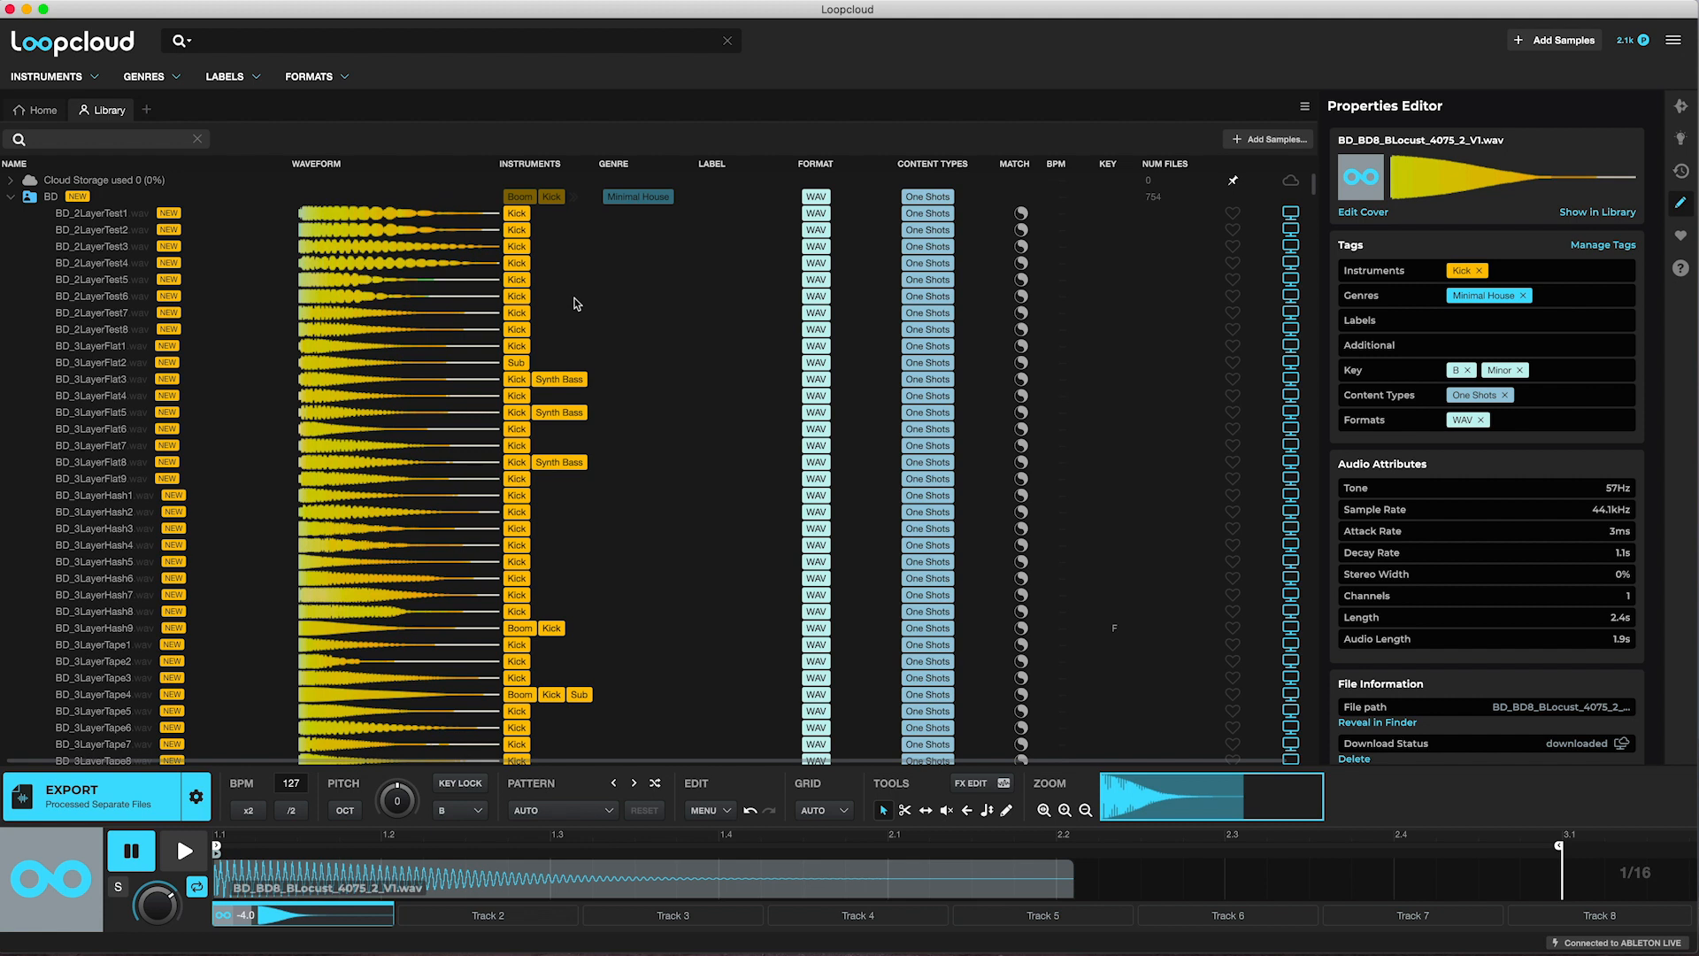
Step: Create a new Weird instrument tag on BD_2LayerTest6.wav alongside its Kick tag
left_click(576, 299)
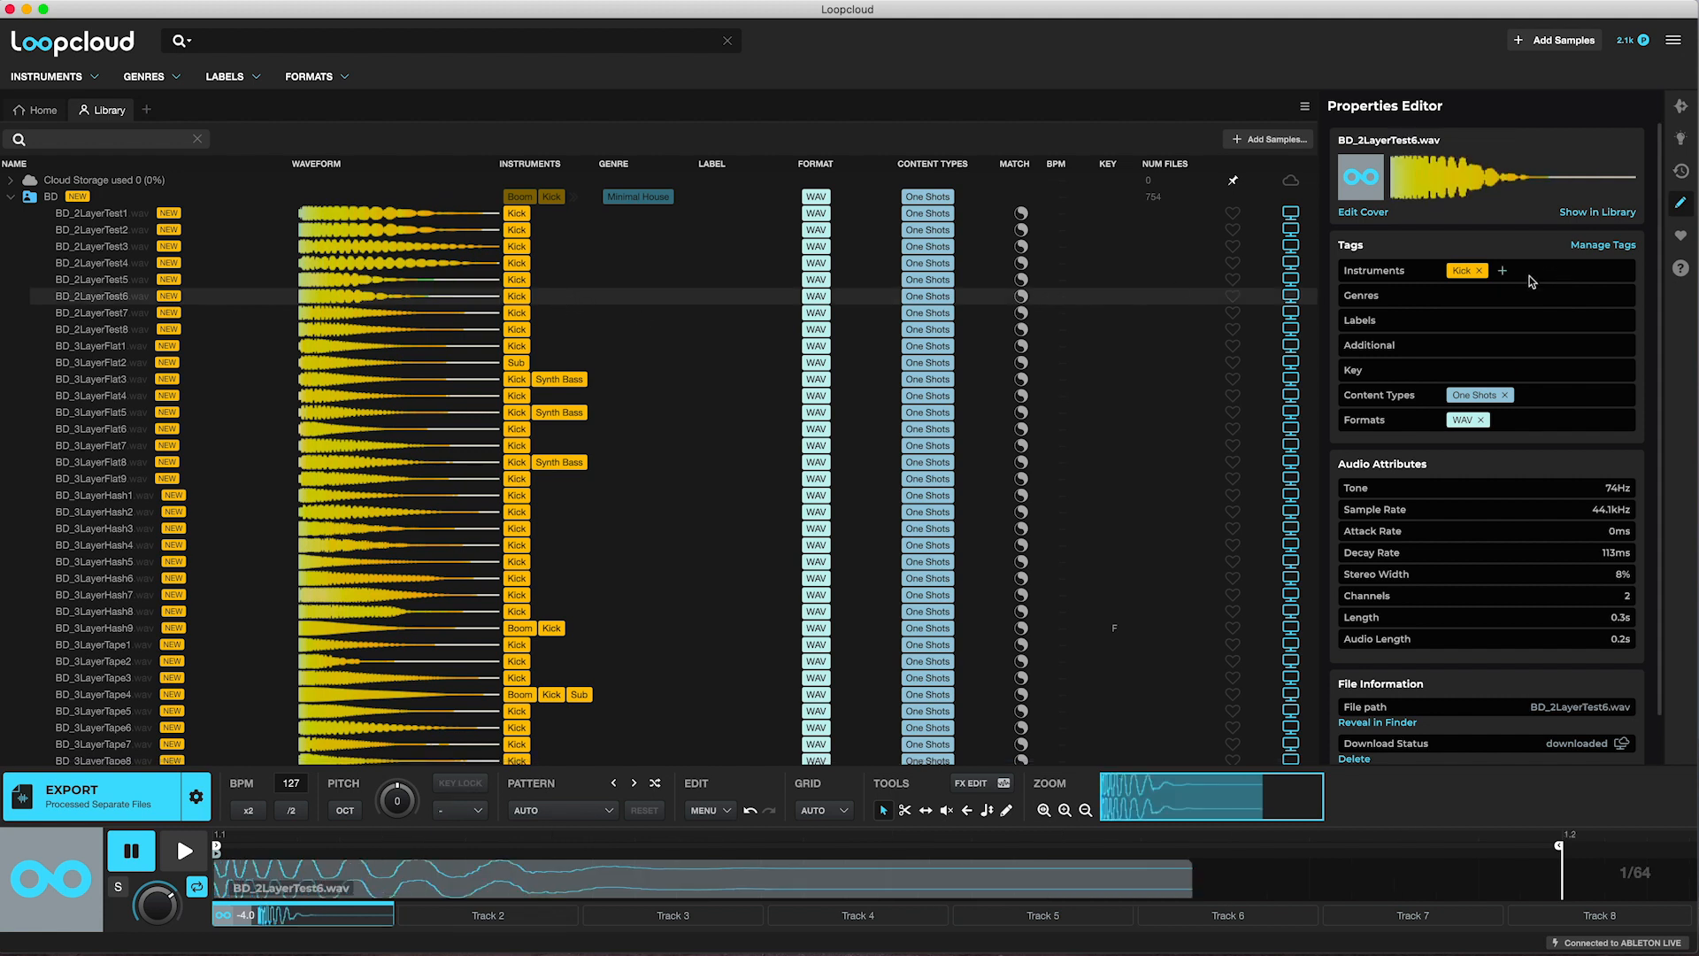
left_click(1504, 272)
type("Weird")
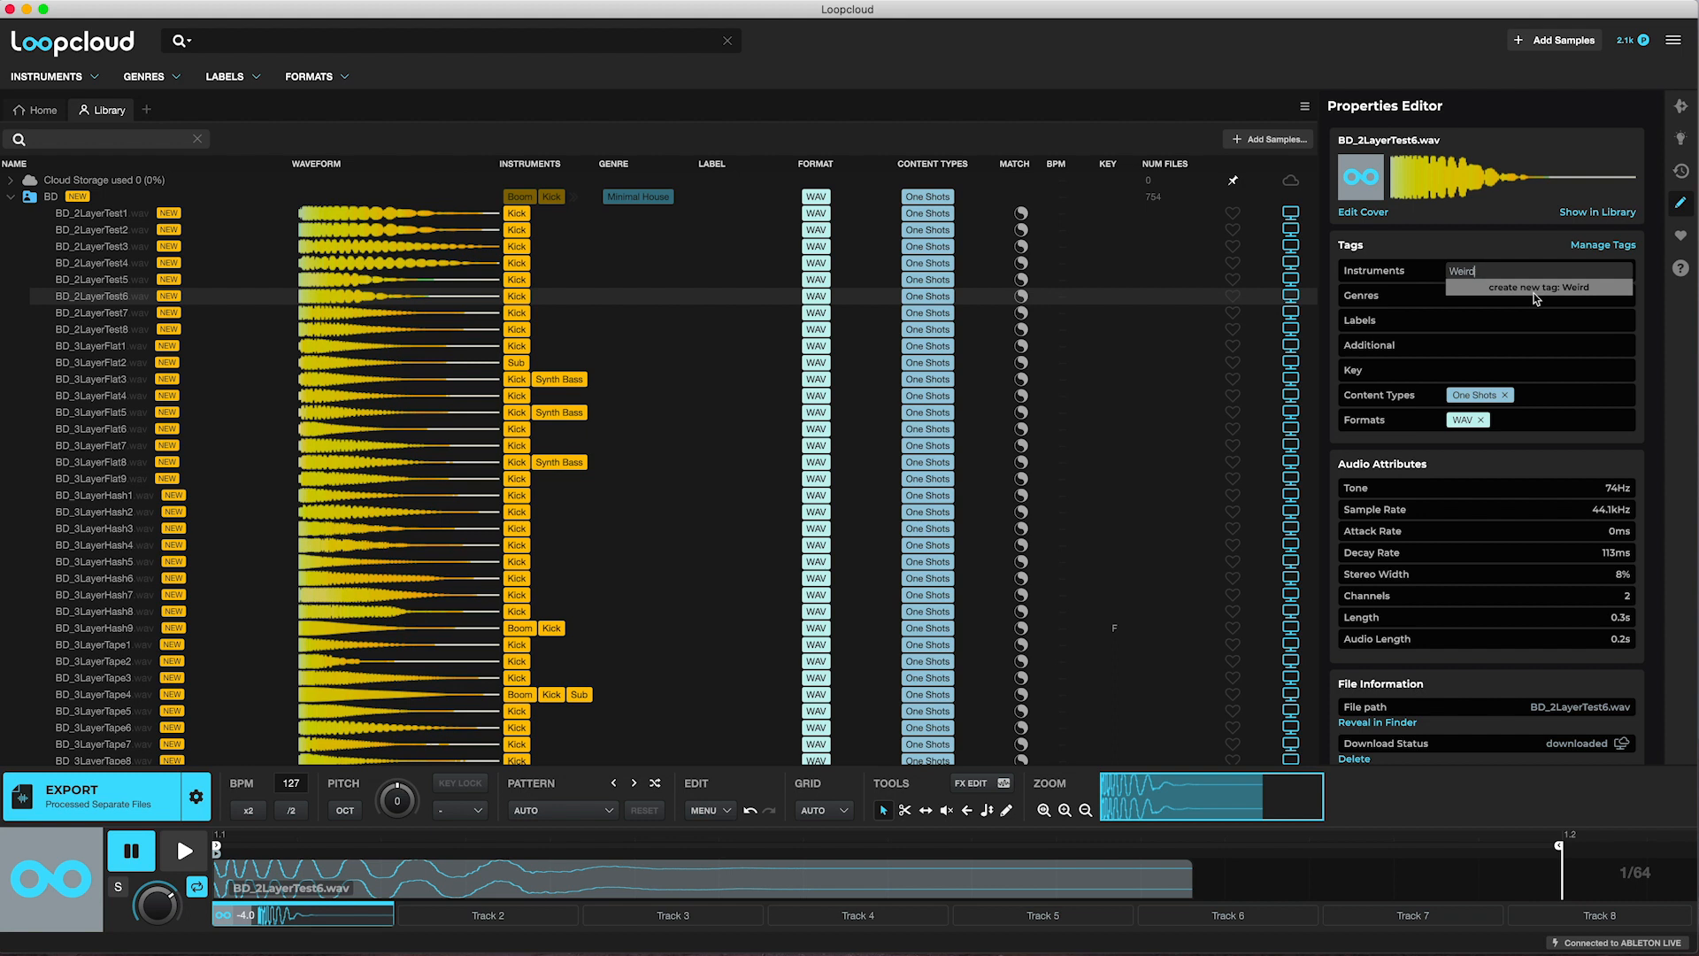
left_click(1535, 299)
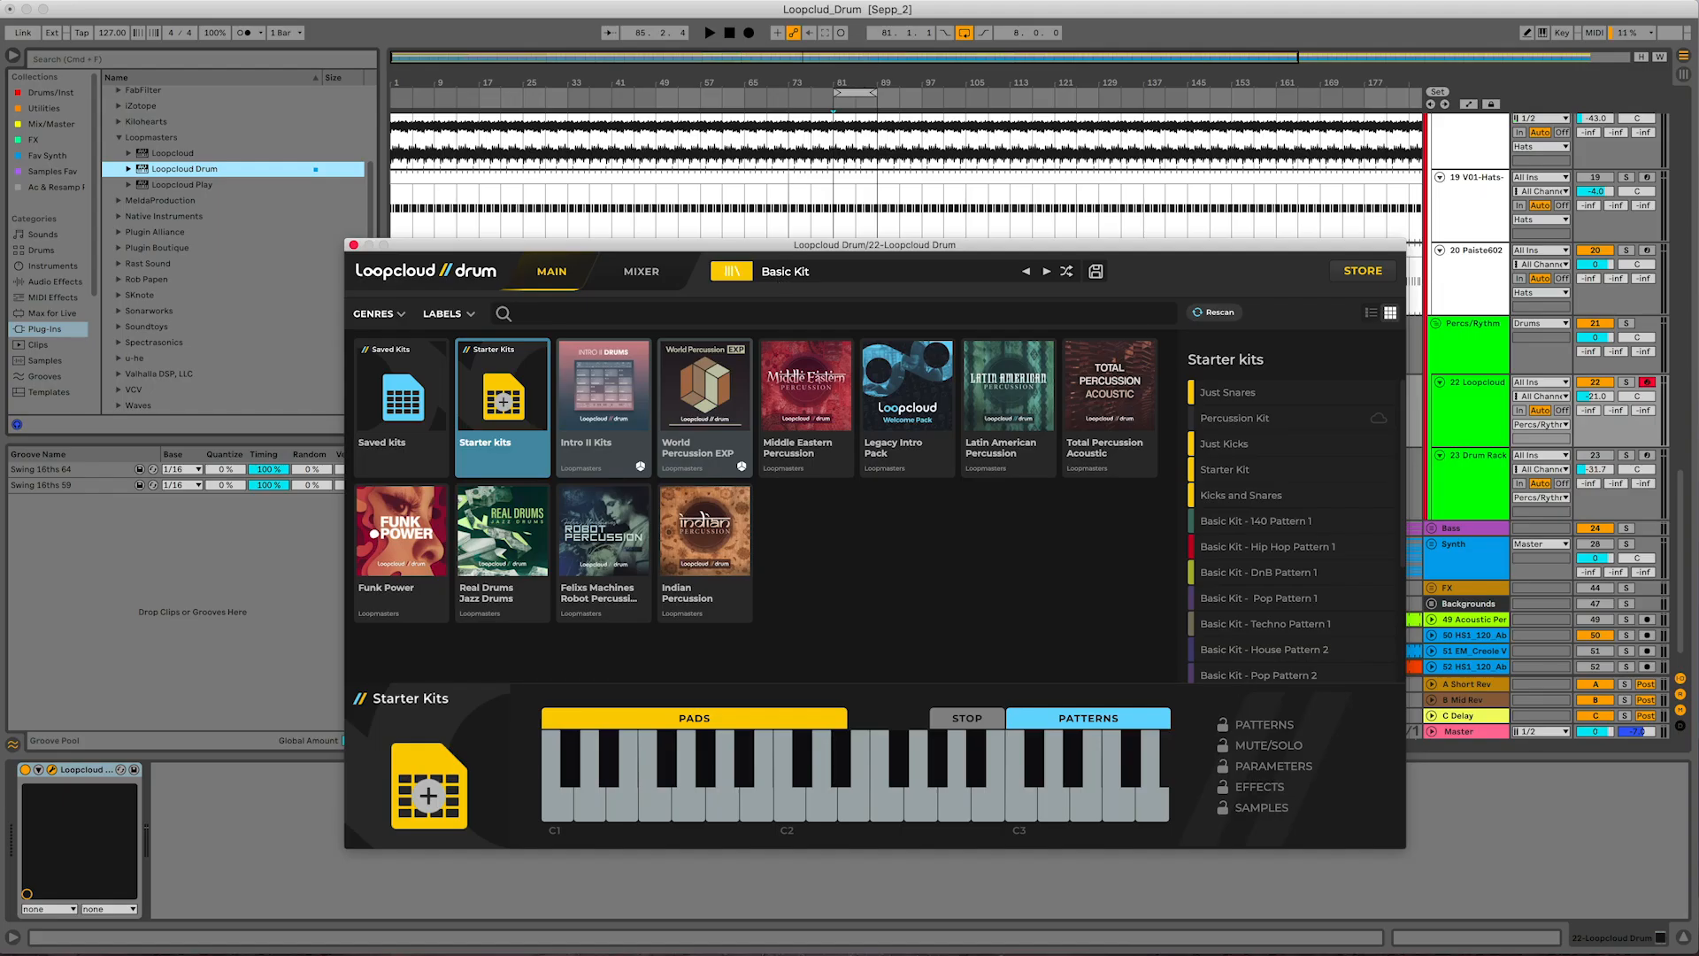
Step: In Loopcloud Drum, rescan the library and set the Kit Generator's genre filter to Minimal House for the Basic Kit
left_click(1227, 320)
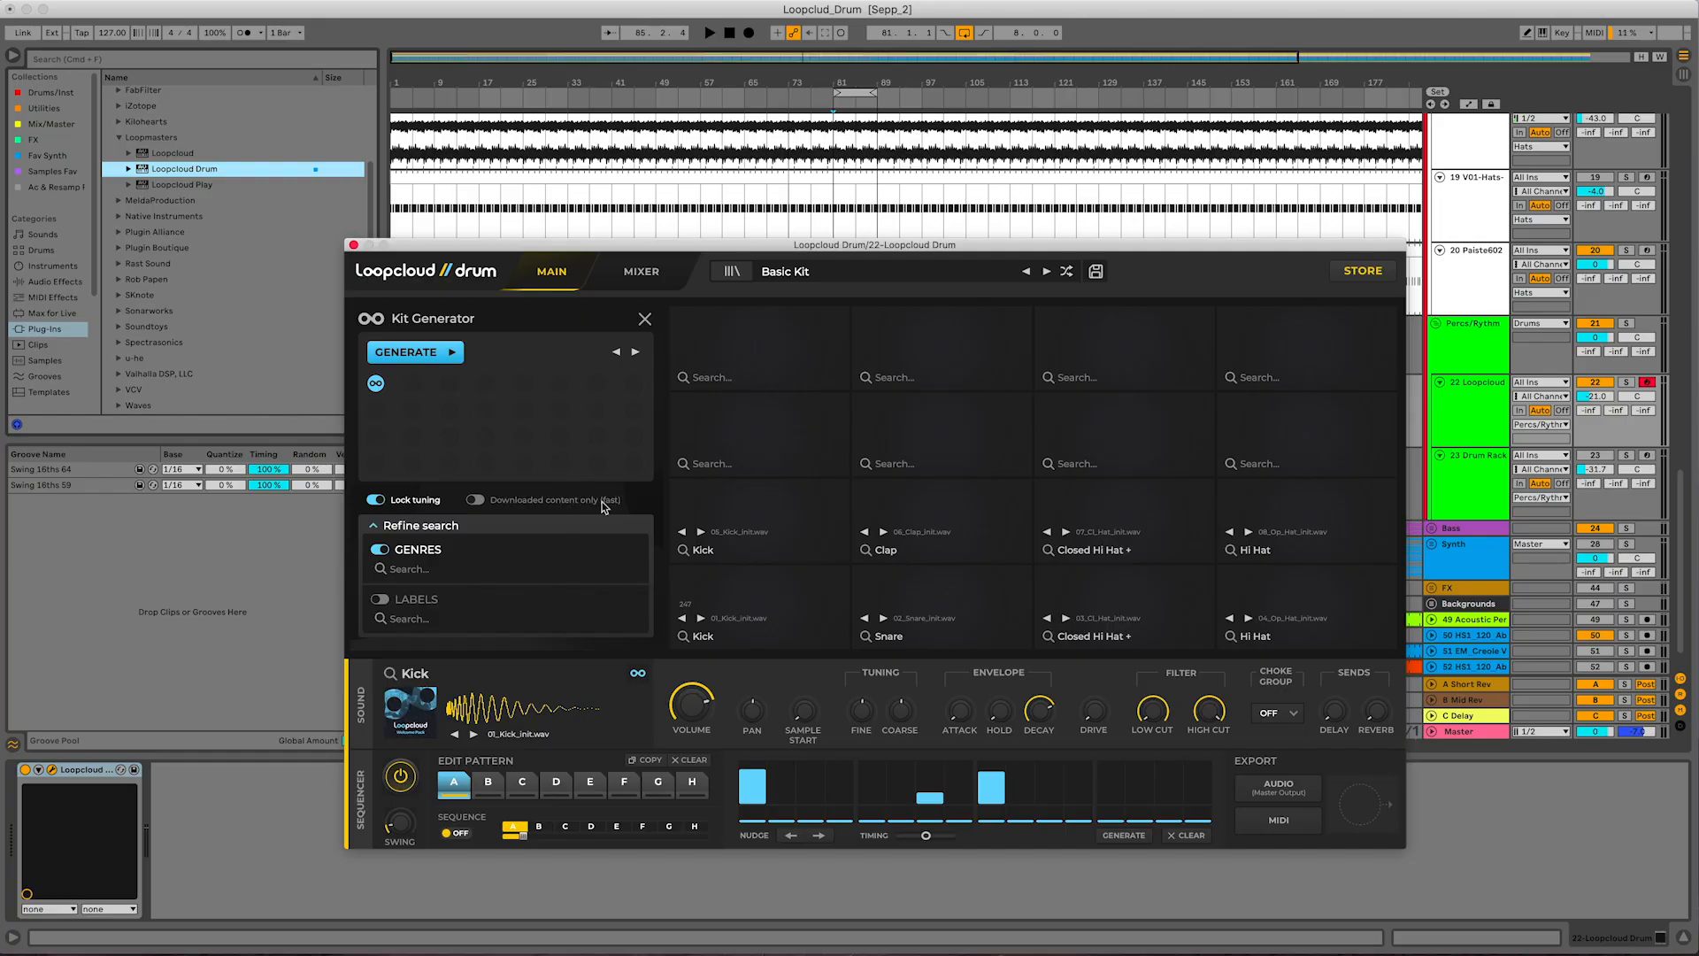
left_click(432, 570)
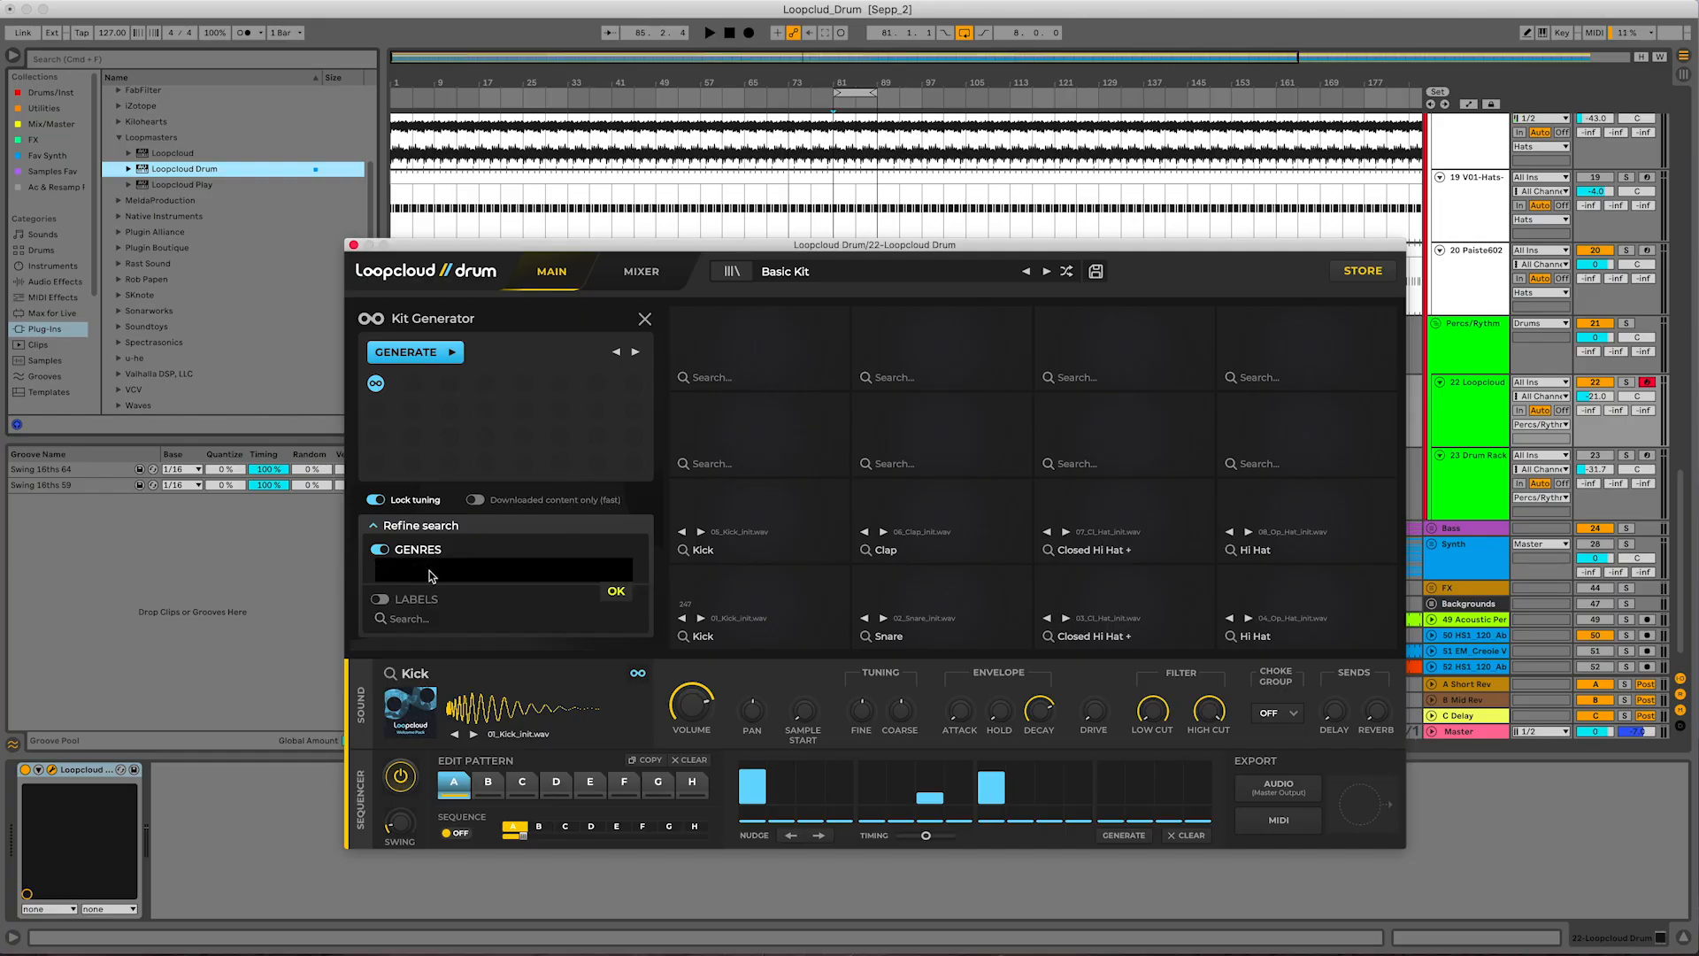
type("Min")
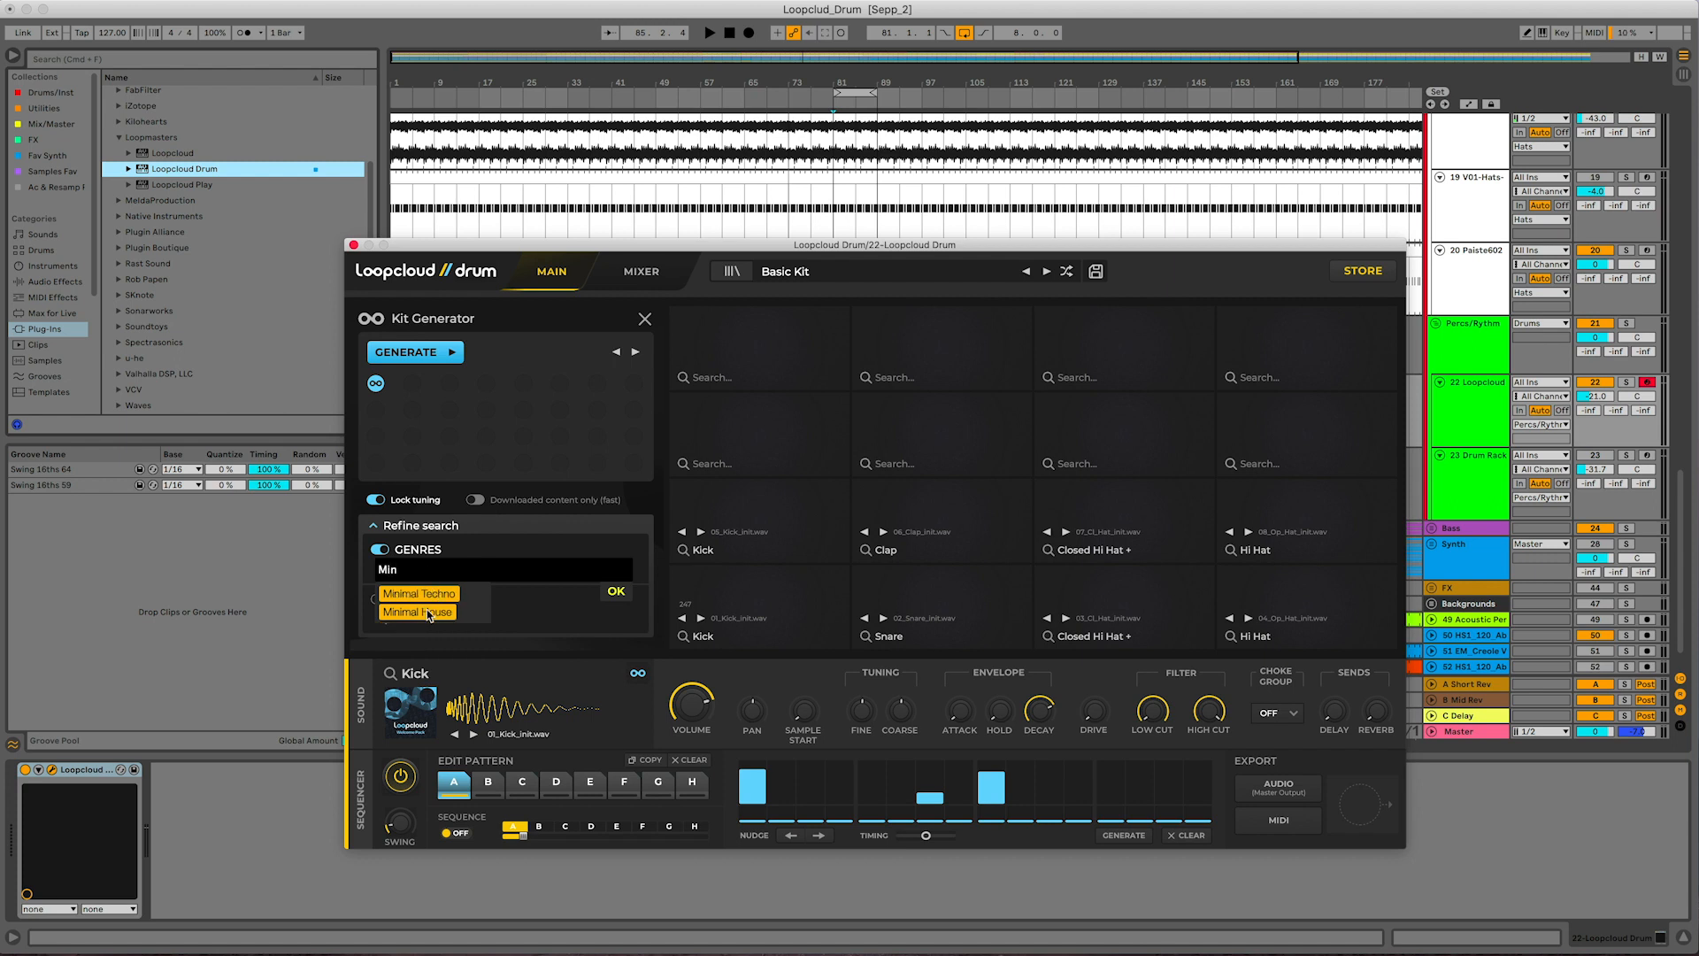
left_click(428, 612)
Step: Add the Weird tag to the 01_Kick_init Kick pad's search, audition the pad and try stepping to the next sample
left_click(690, 641)
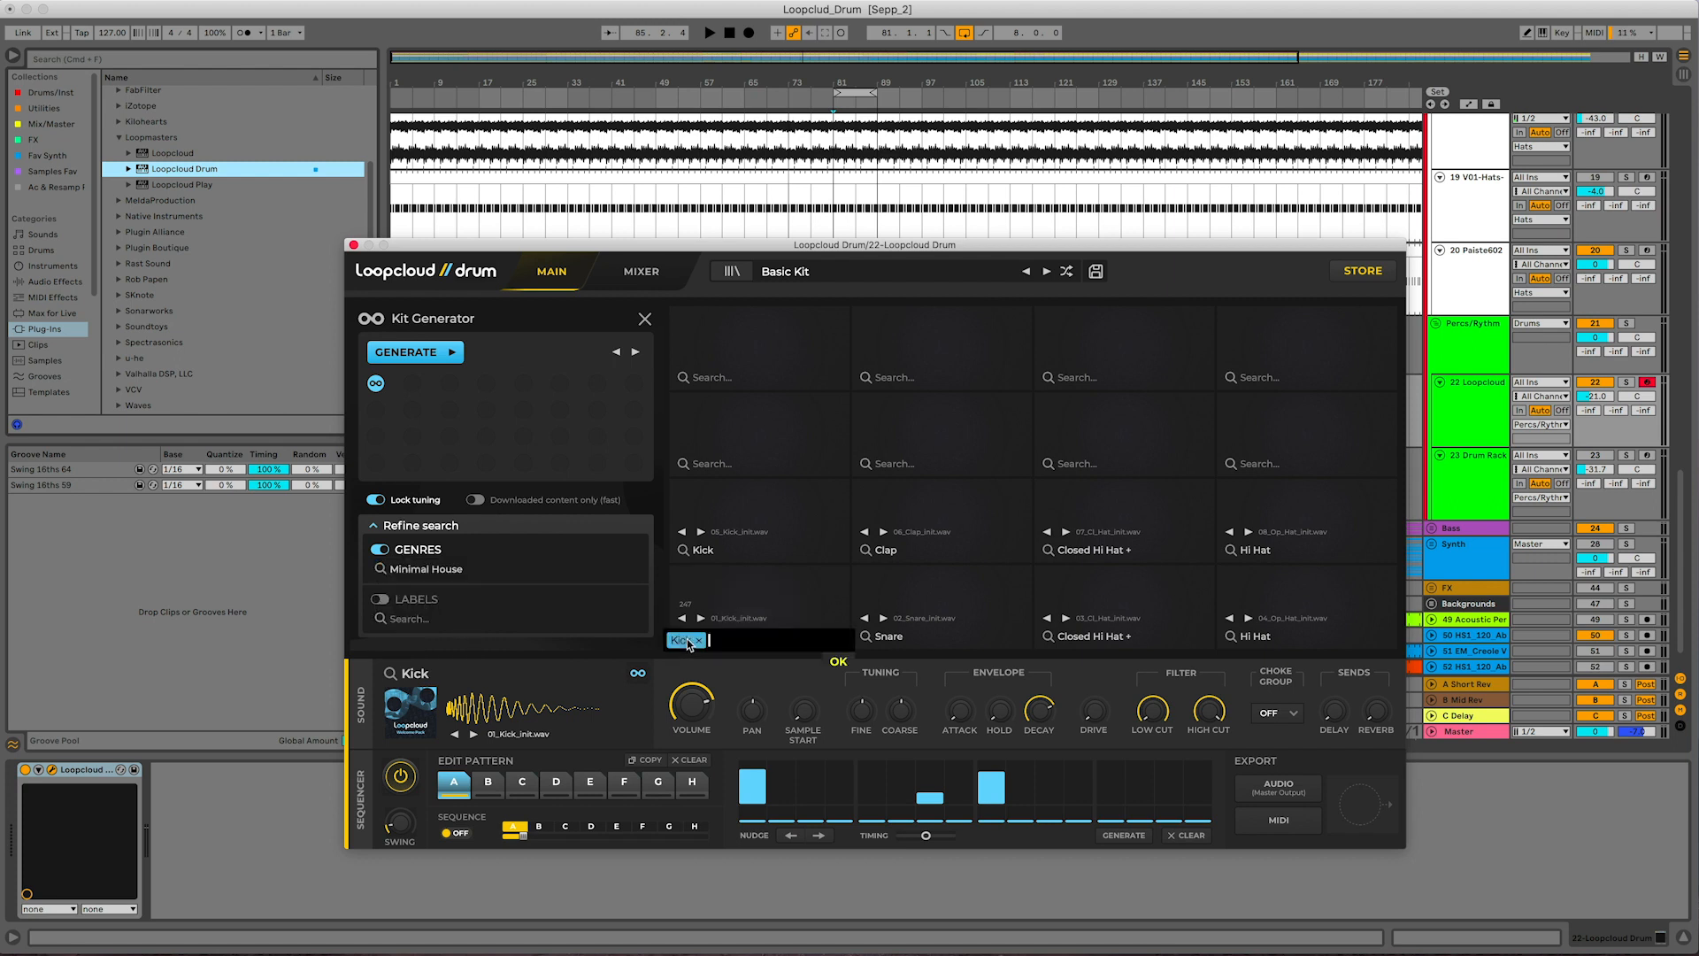
type("We")
left_click(726, 664)
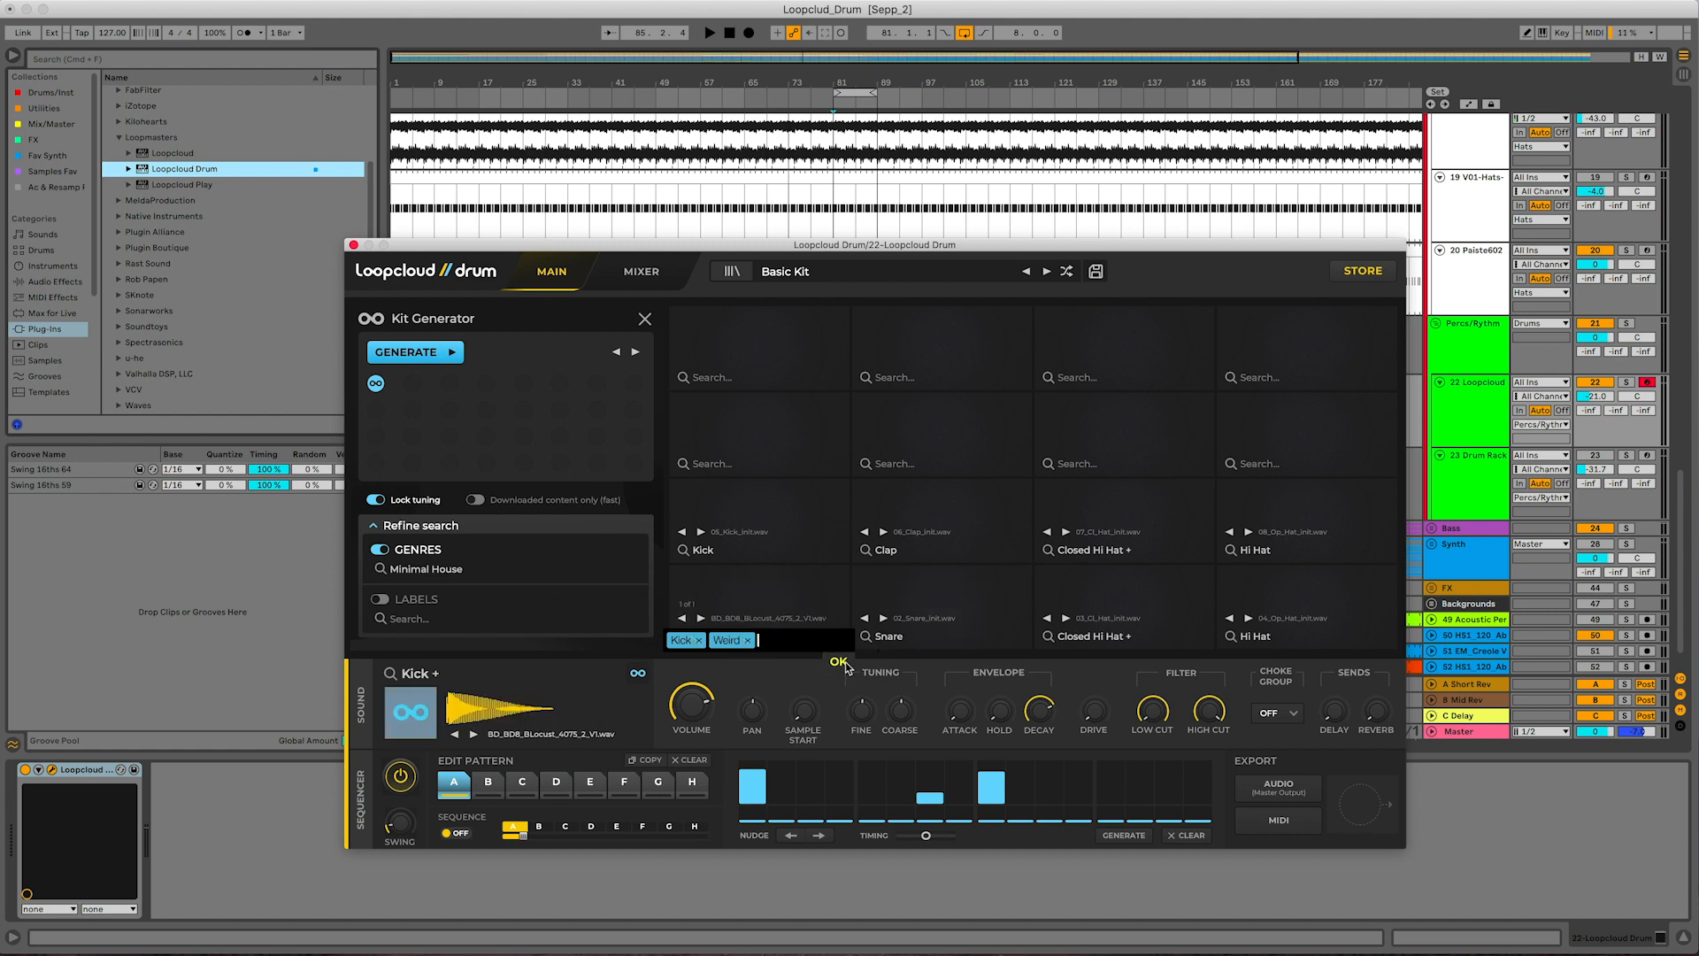
left_click(838, 661)
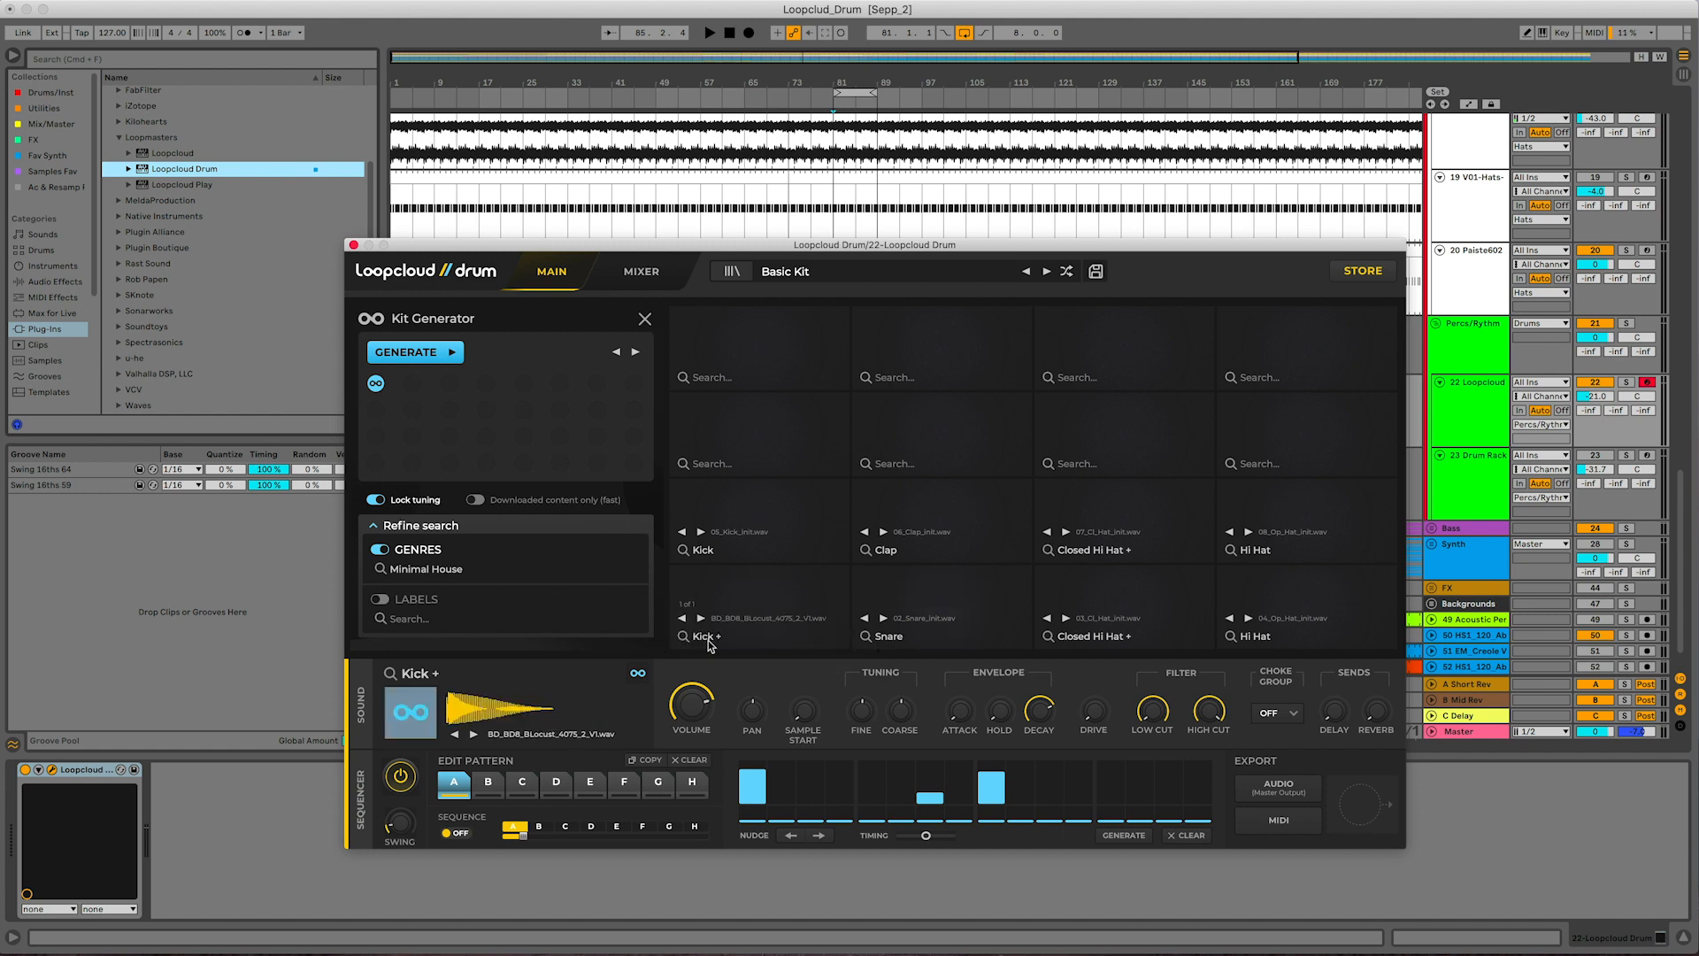
left_click(752, 603)
left_click(472, 736)
left_click(472, 736)
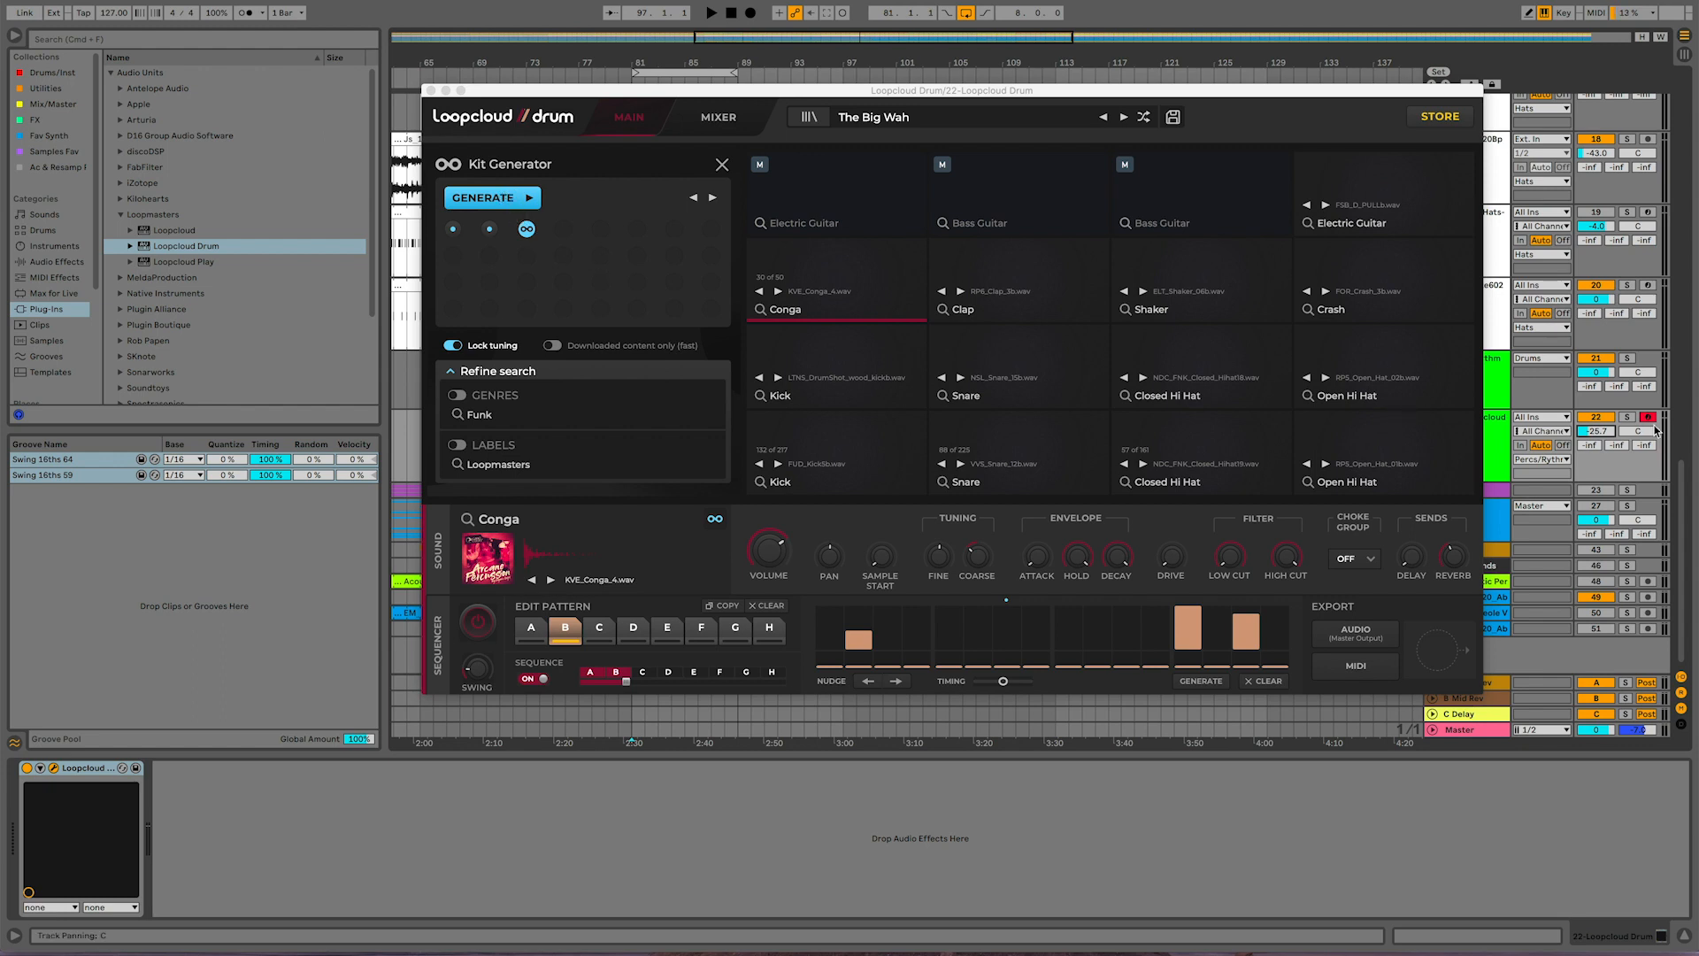
Step: Solo the Loopcloud Drum track and generate a new set of samples for The Big Wah kit during playback
left_click(1628, 417)
key("space")
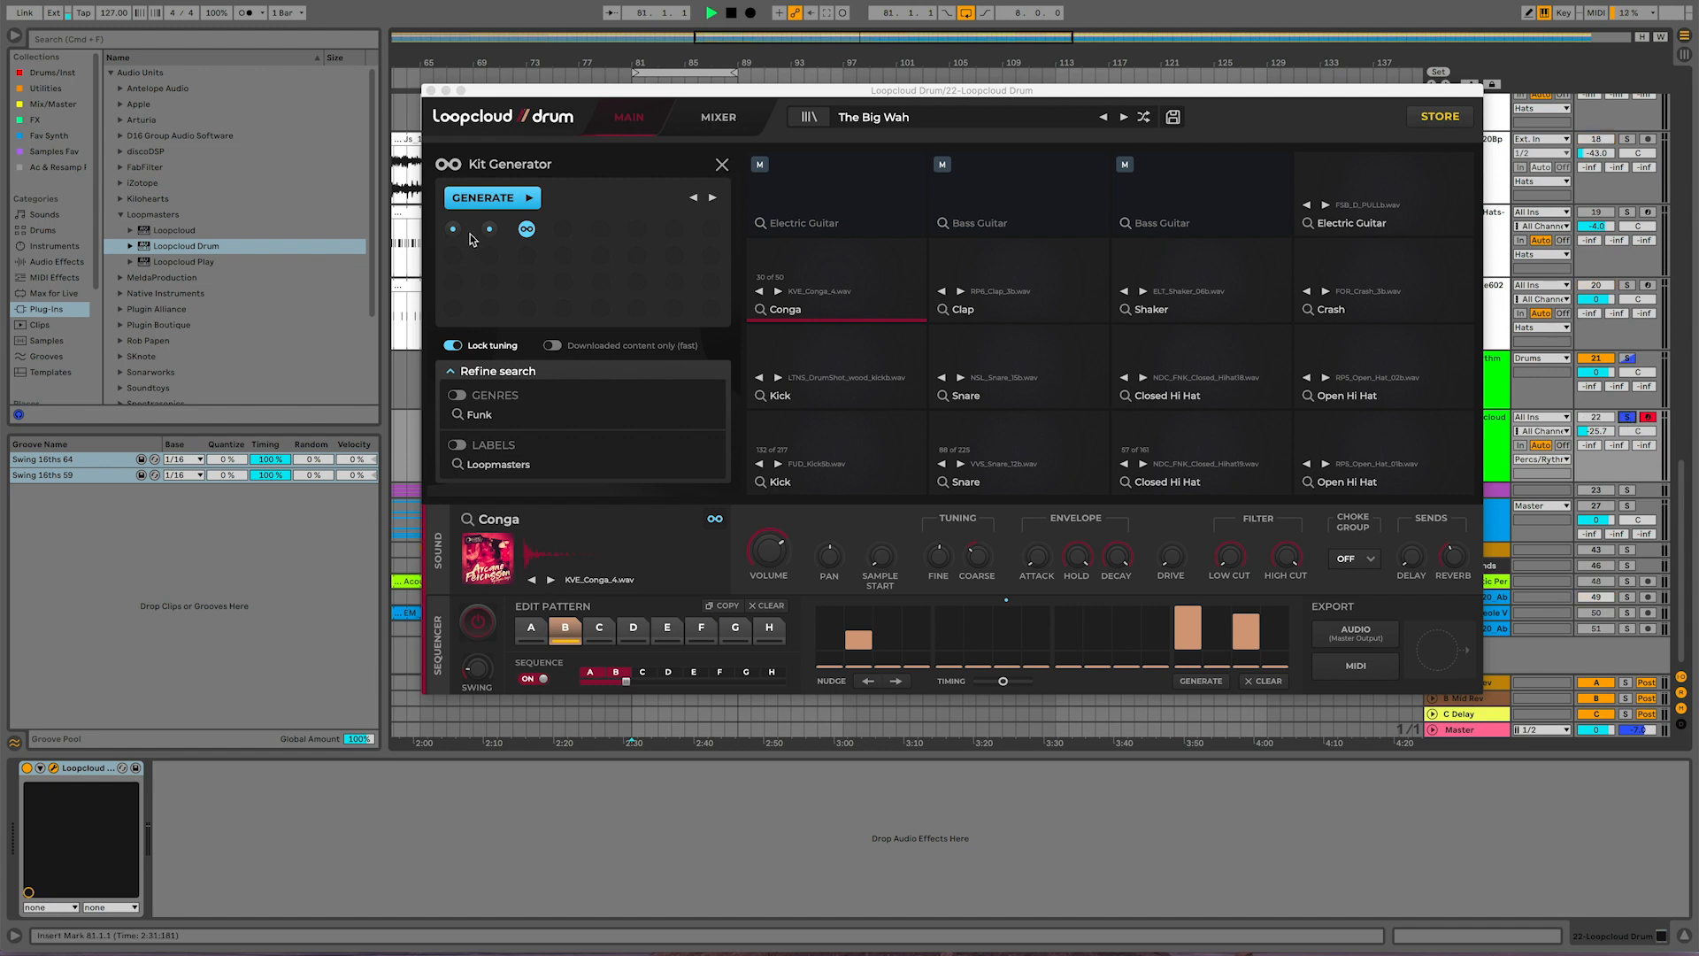
left_click(523, 200)
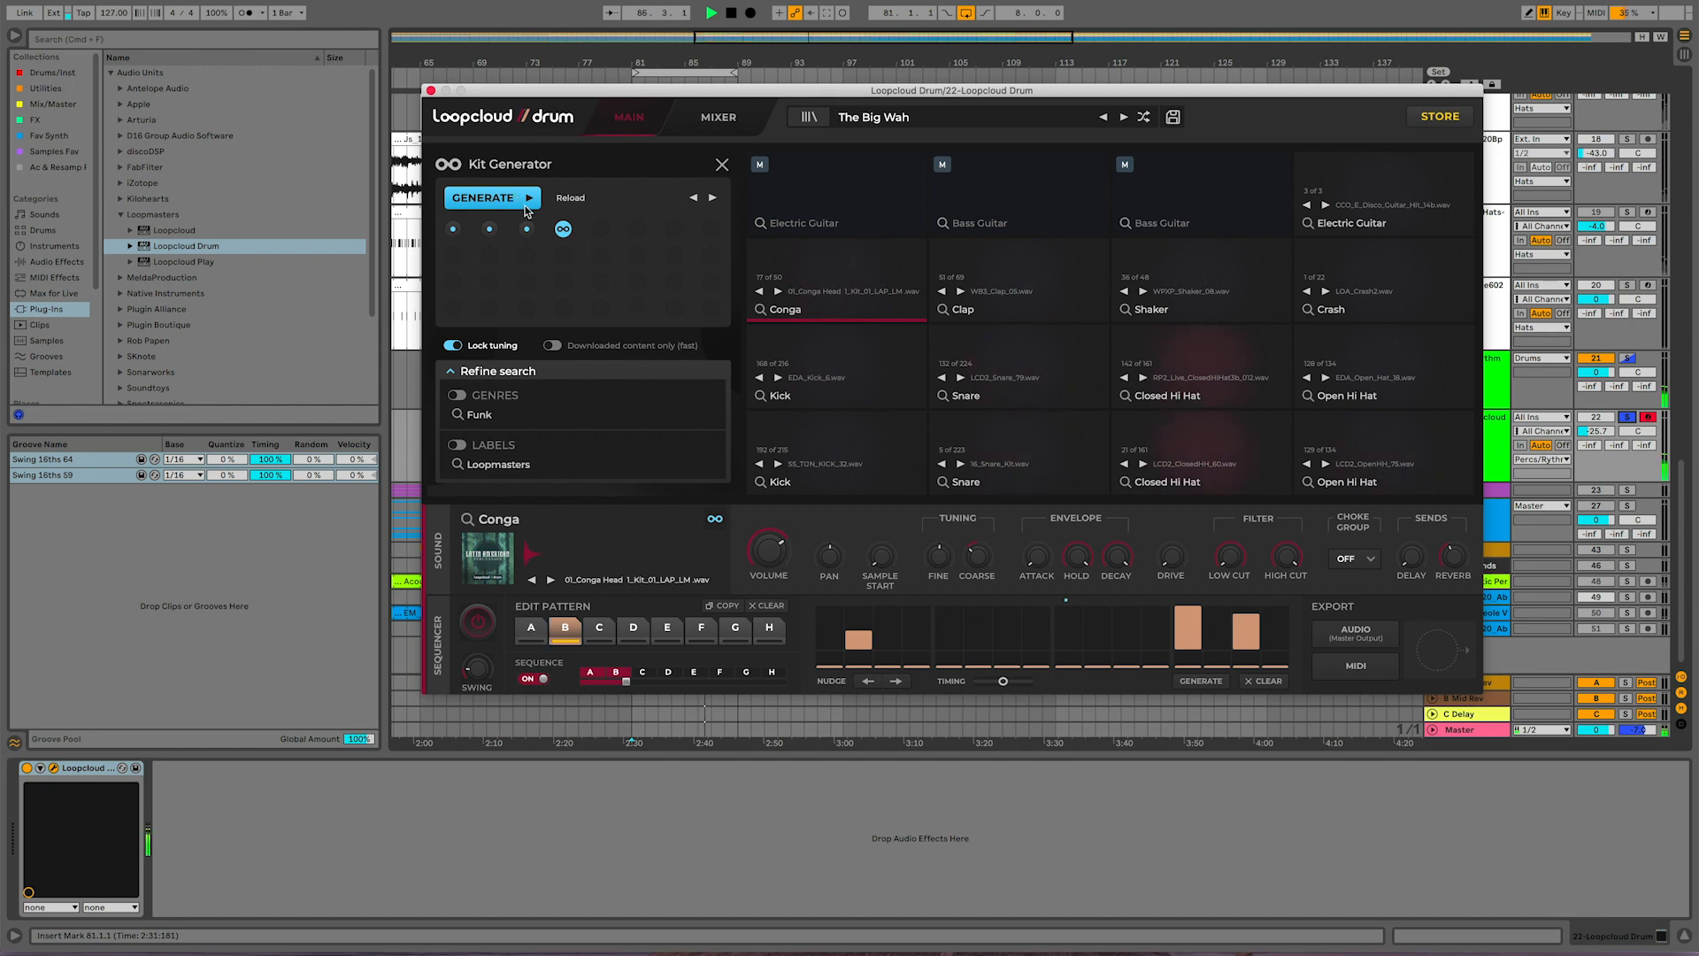
key("space")
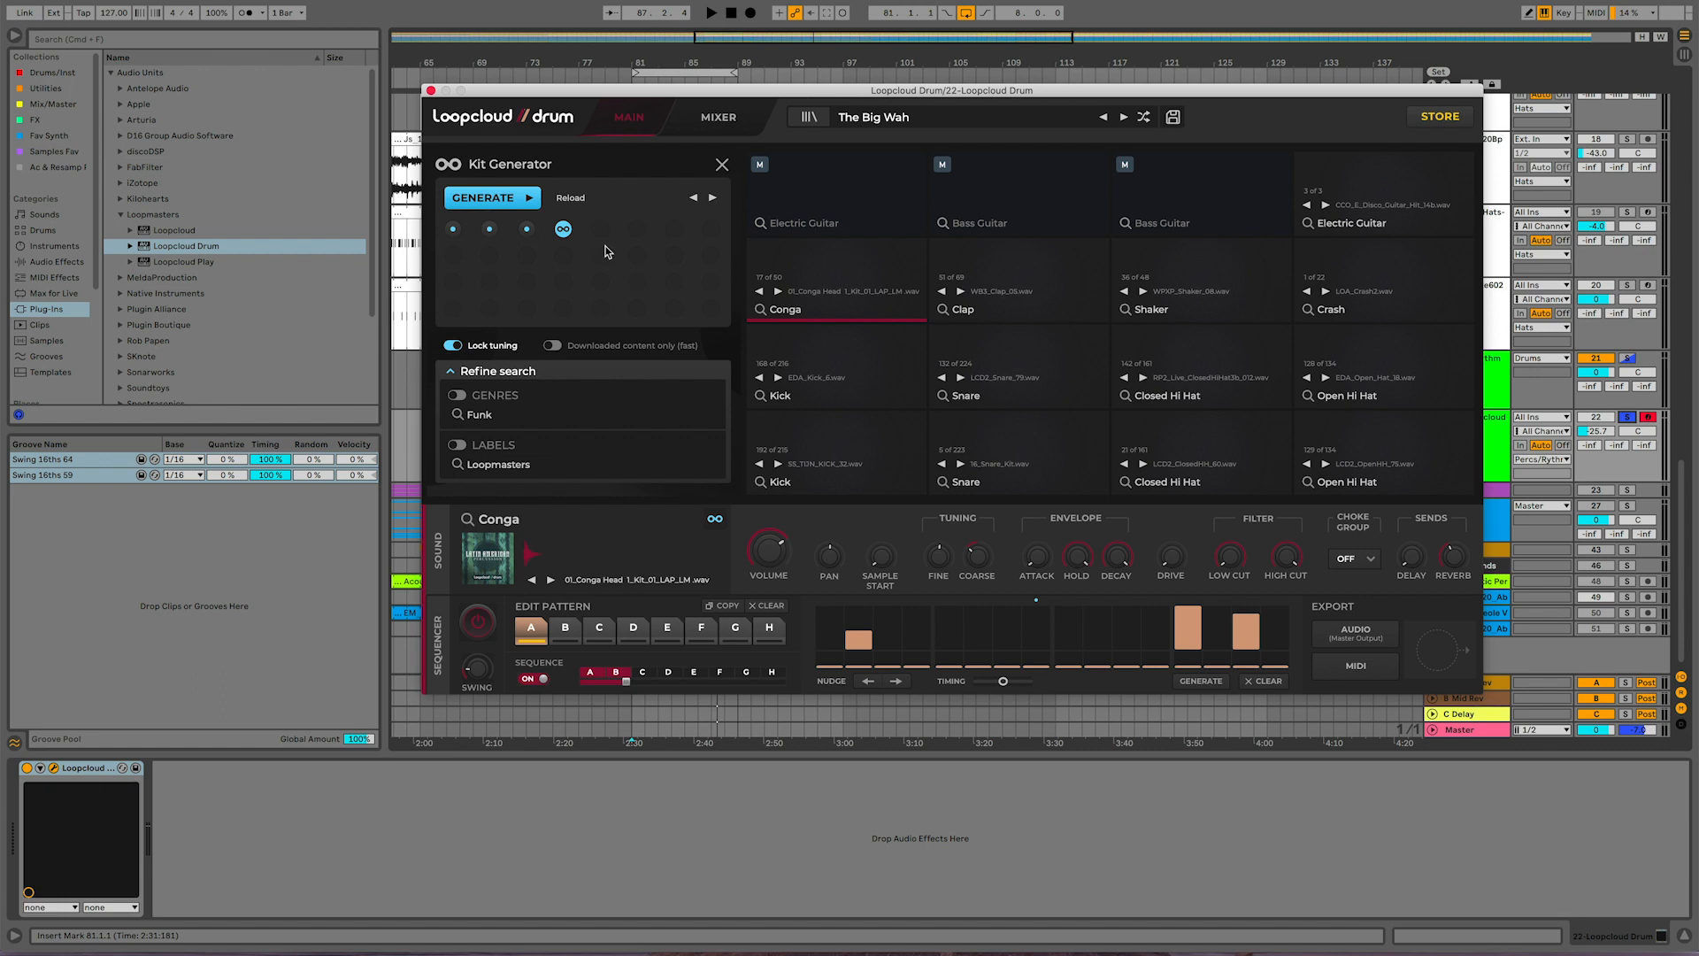
Step: Audition several pads, including Snare and Clap, and lock the Clap pad with WB3_Clap_05.wav
left_click(1047, 440)
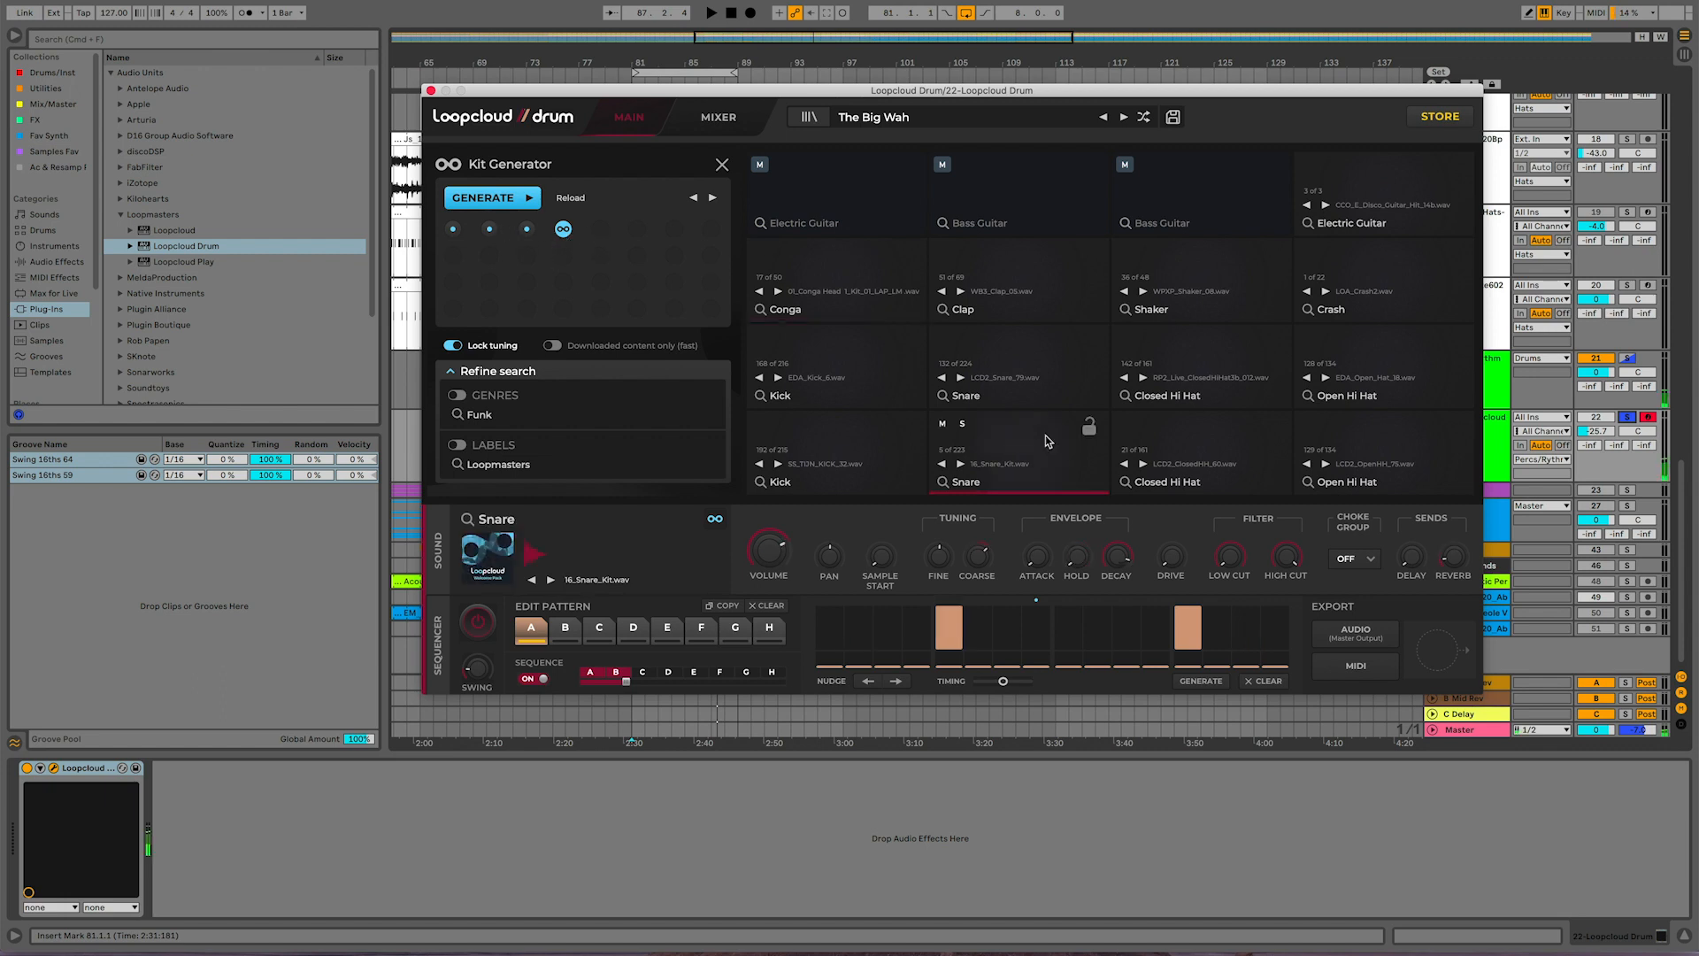
left_click(1032, 365)
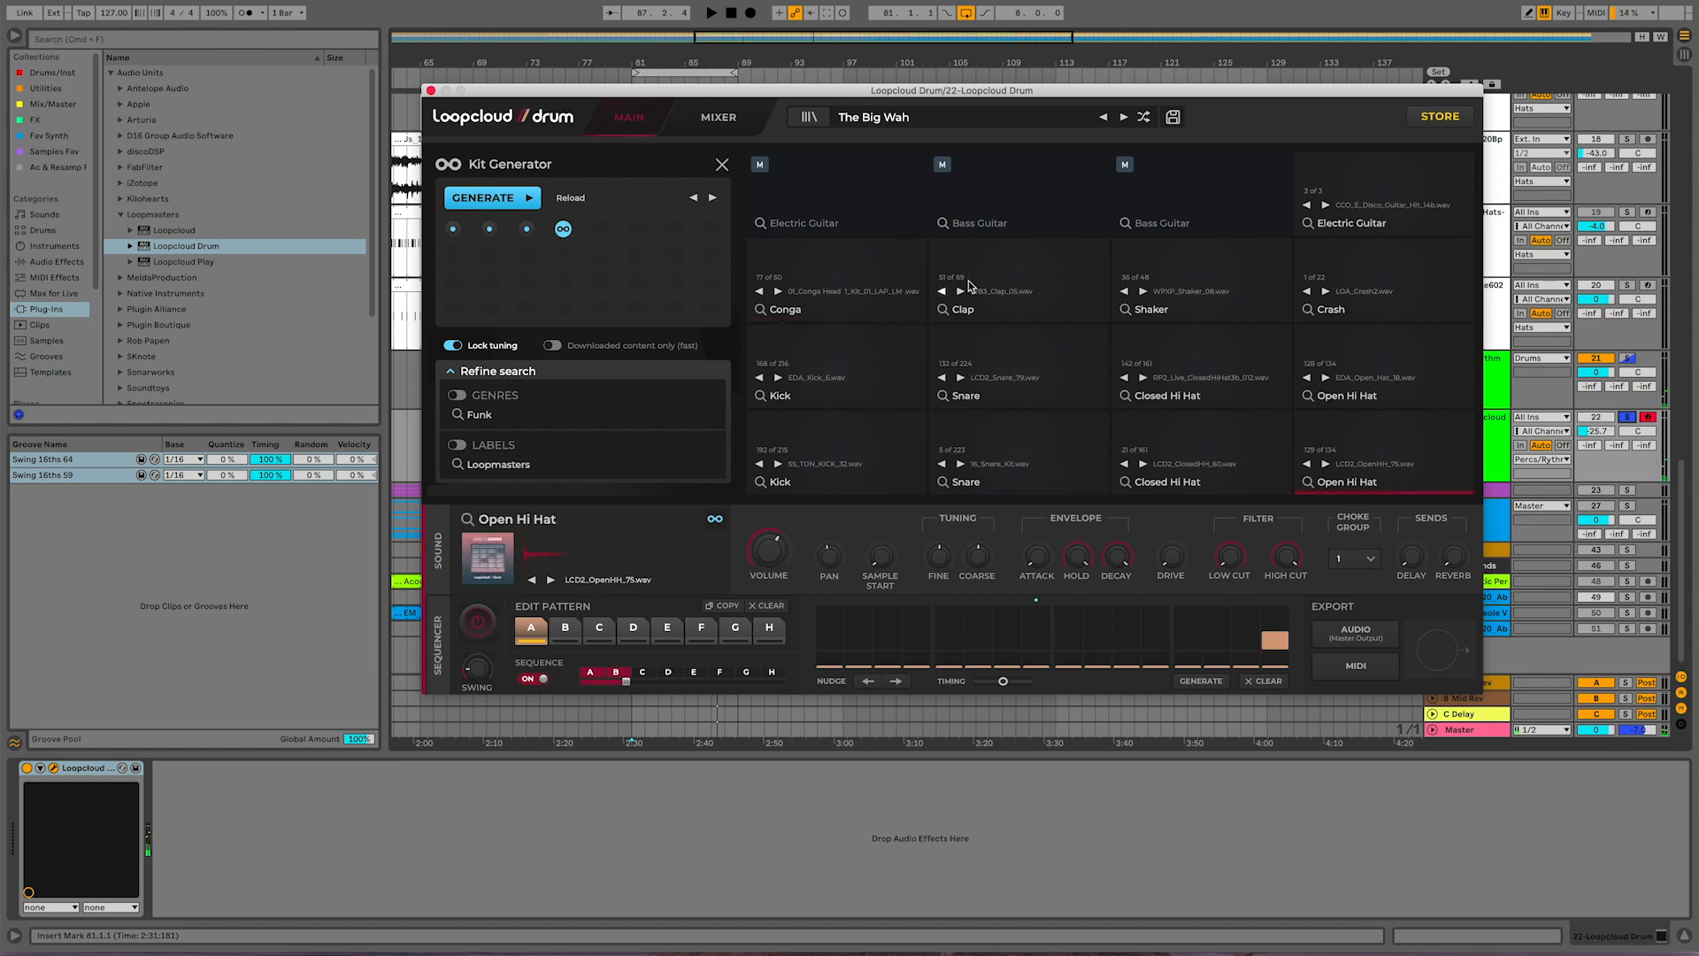
left_click(1021, 275)
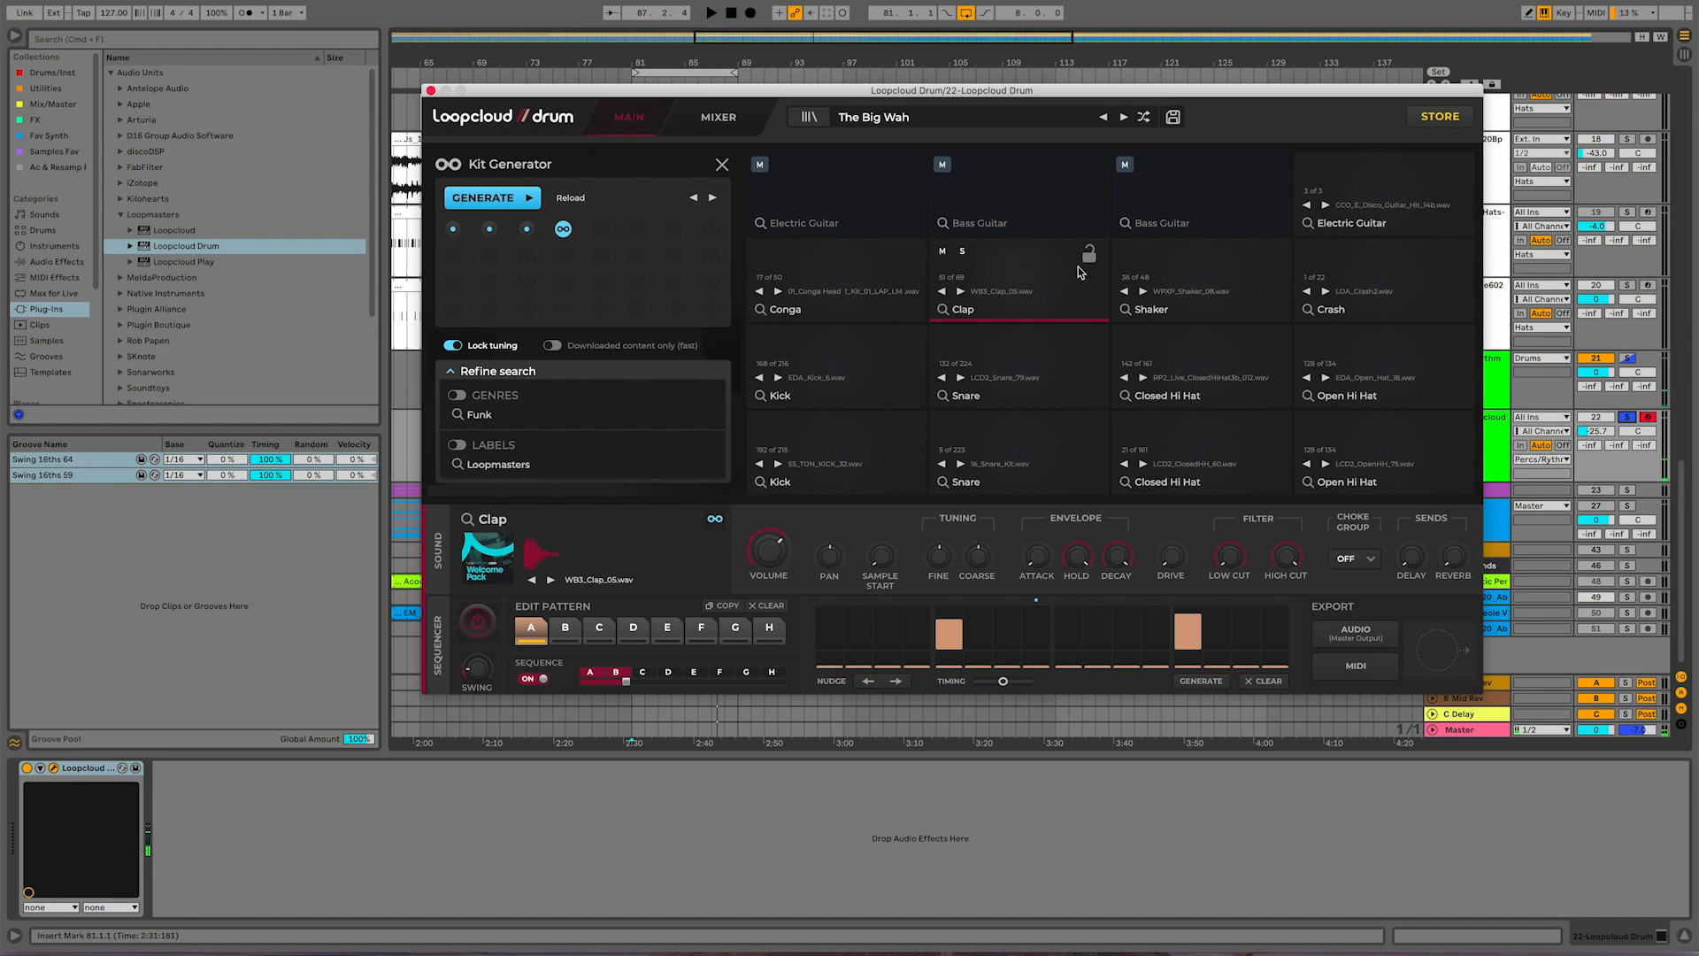
left_click(1091, 260)
Step: Go back to the third generated kit and generate new samples around the locked Clap pad while playing the pattern
left_click(526, 229)
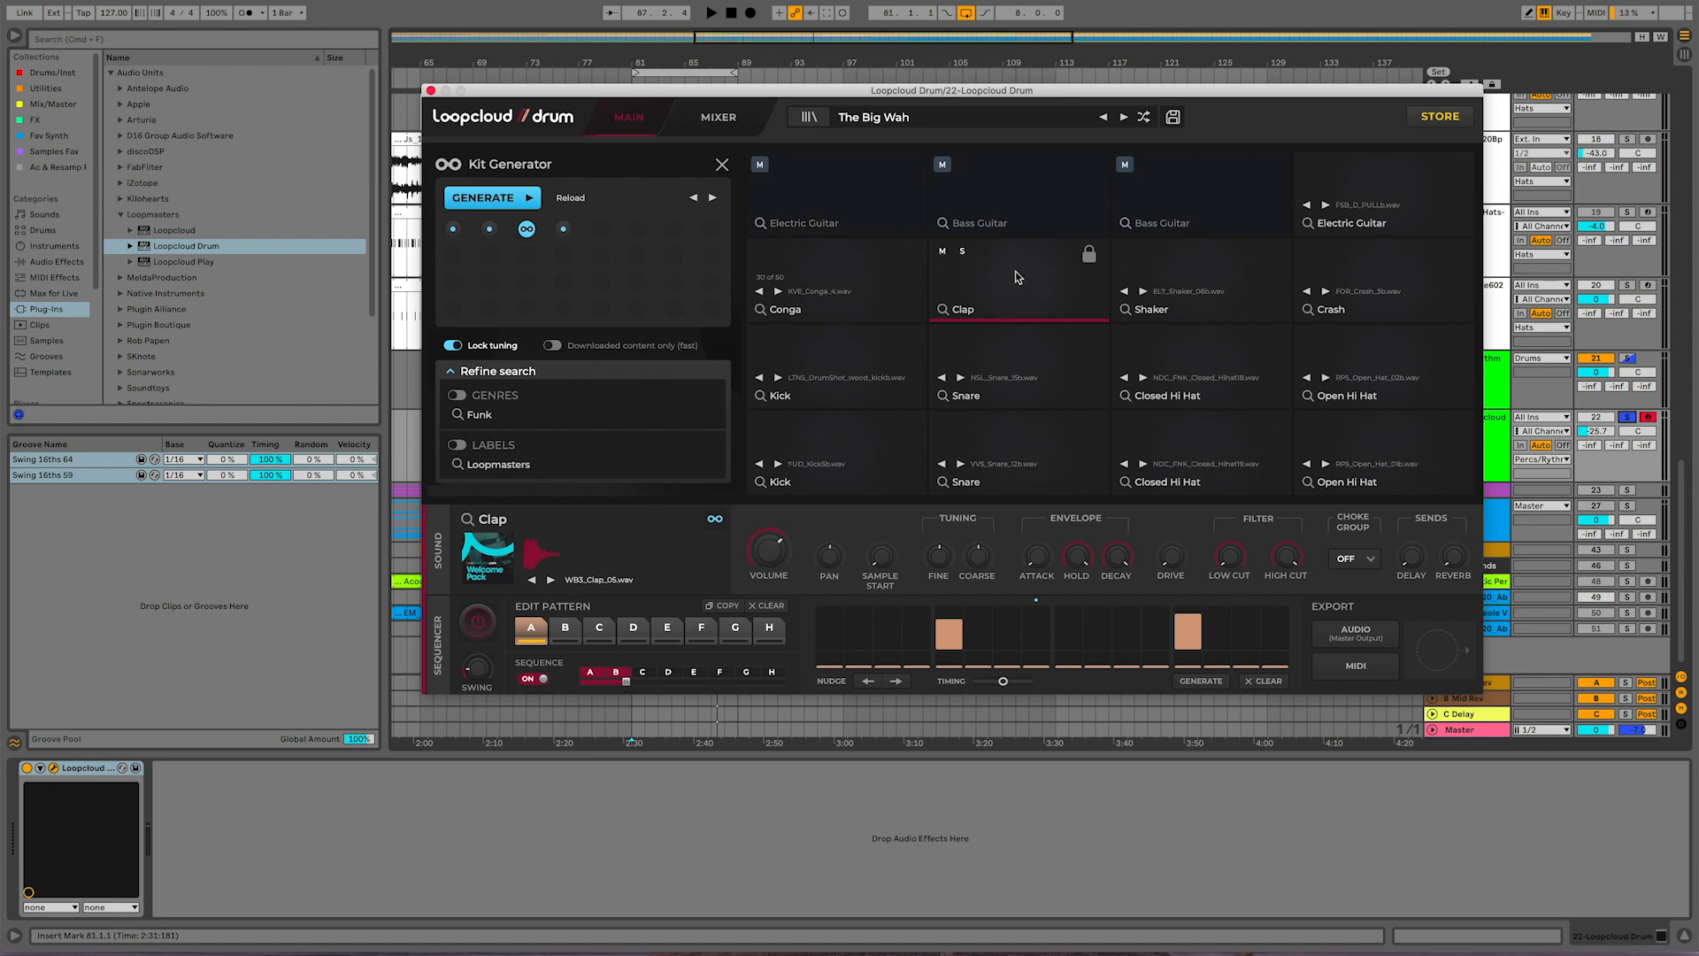
key("space")
left_click(496, 200)
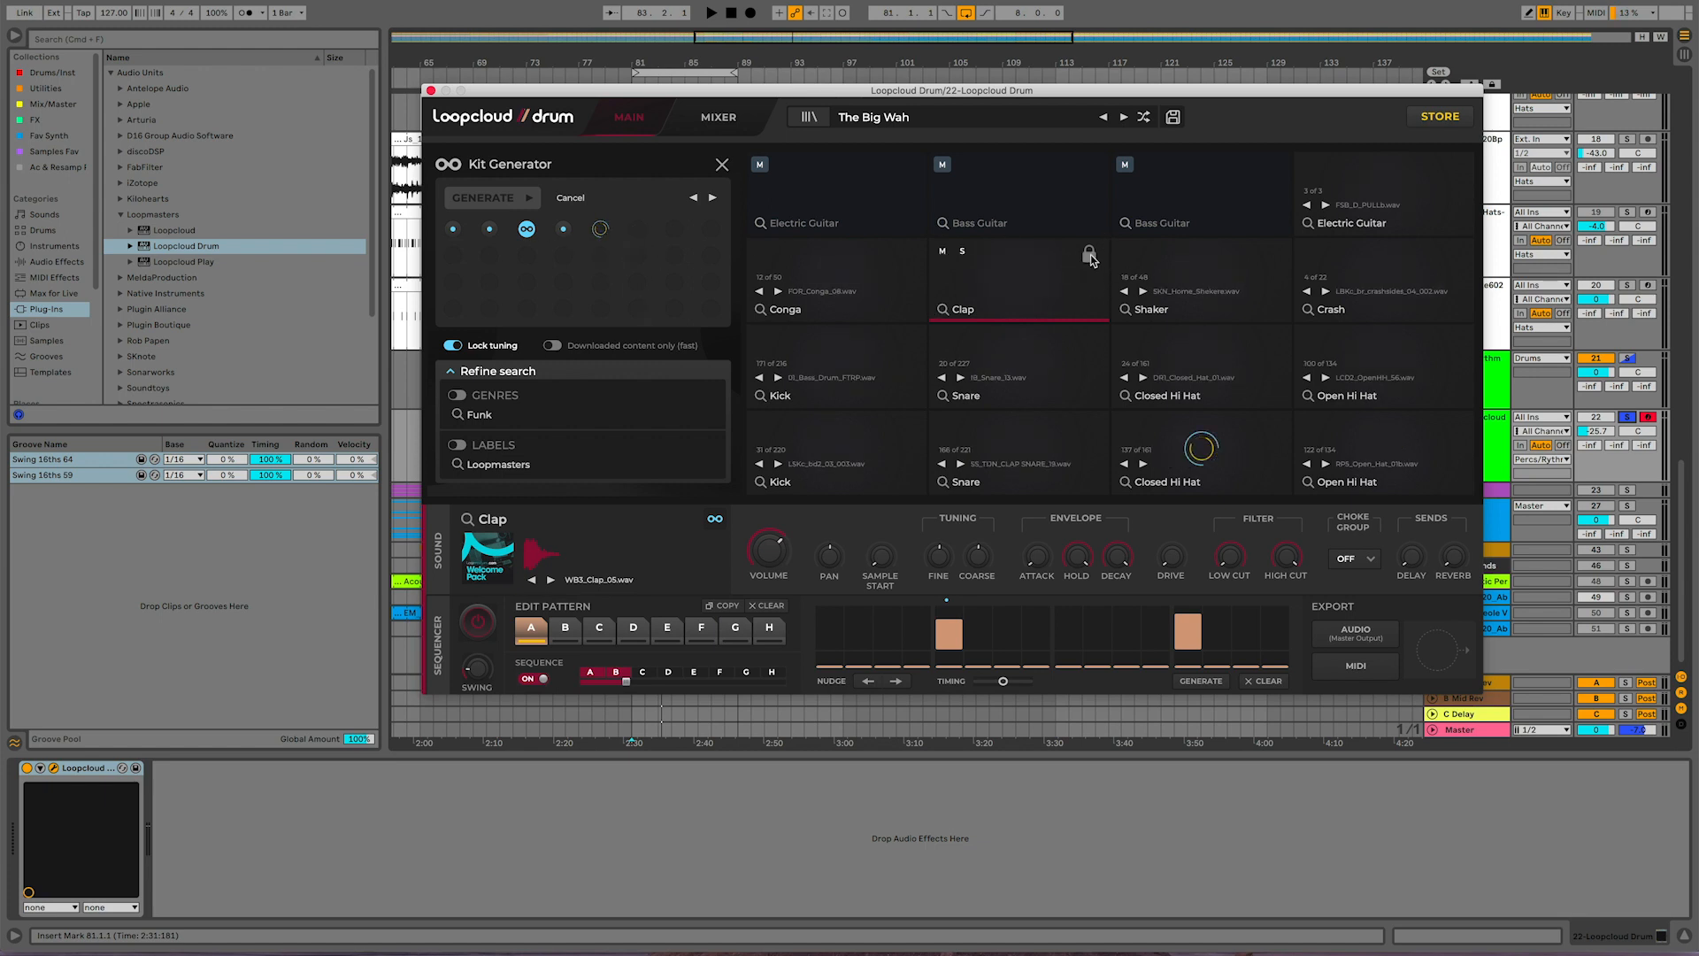
Step: Unlock the Clap pad and generate another full set of kit samples during playback
left_click(1090, 257)
key("space")
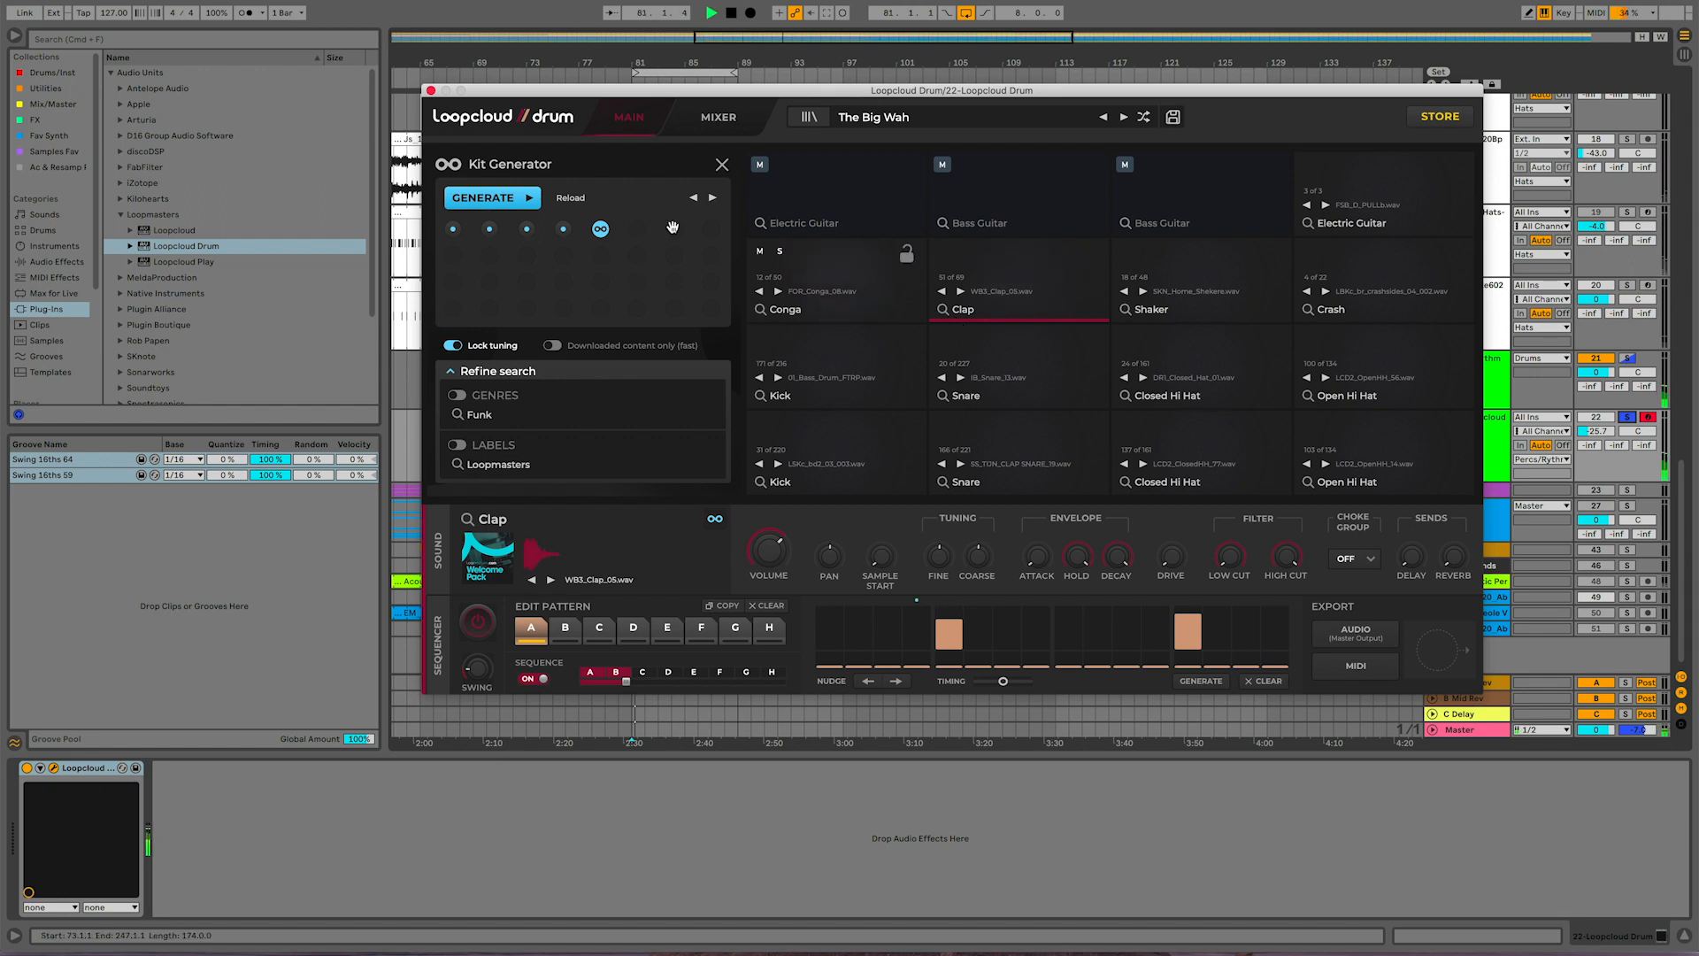
left_click(532, 200)
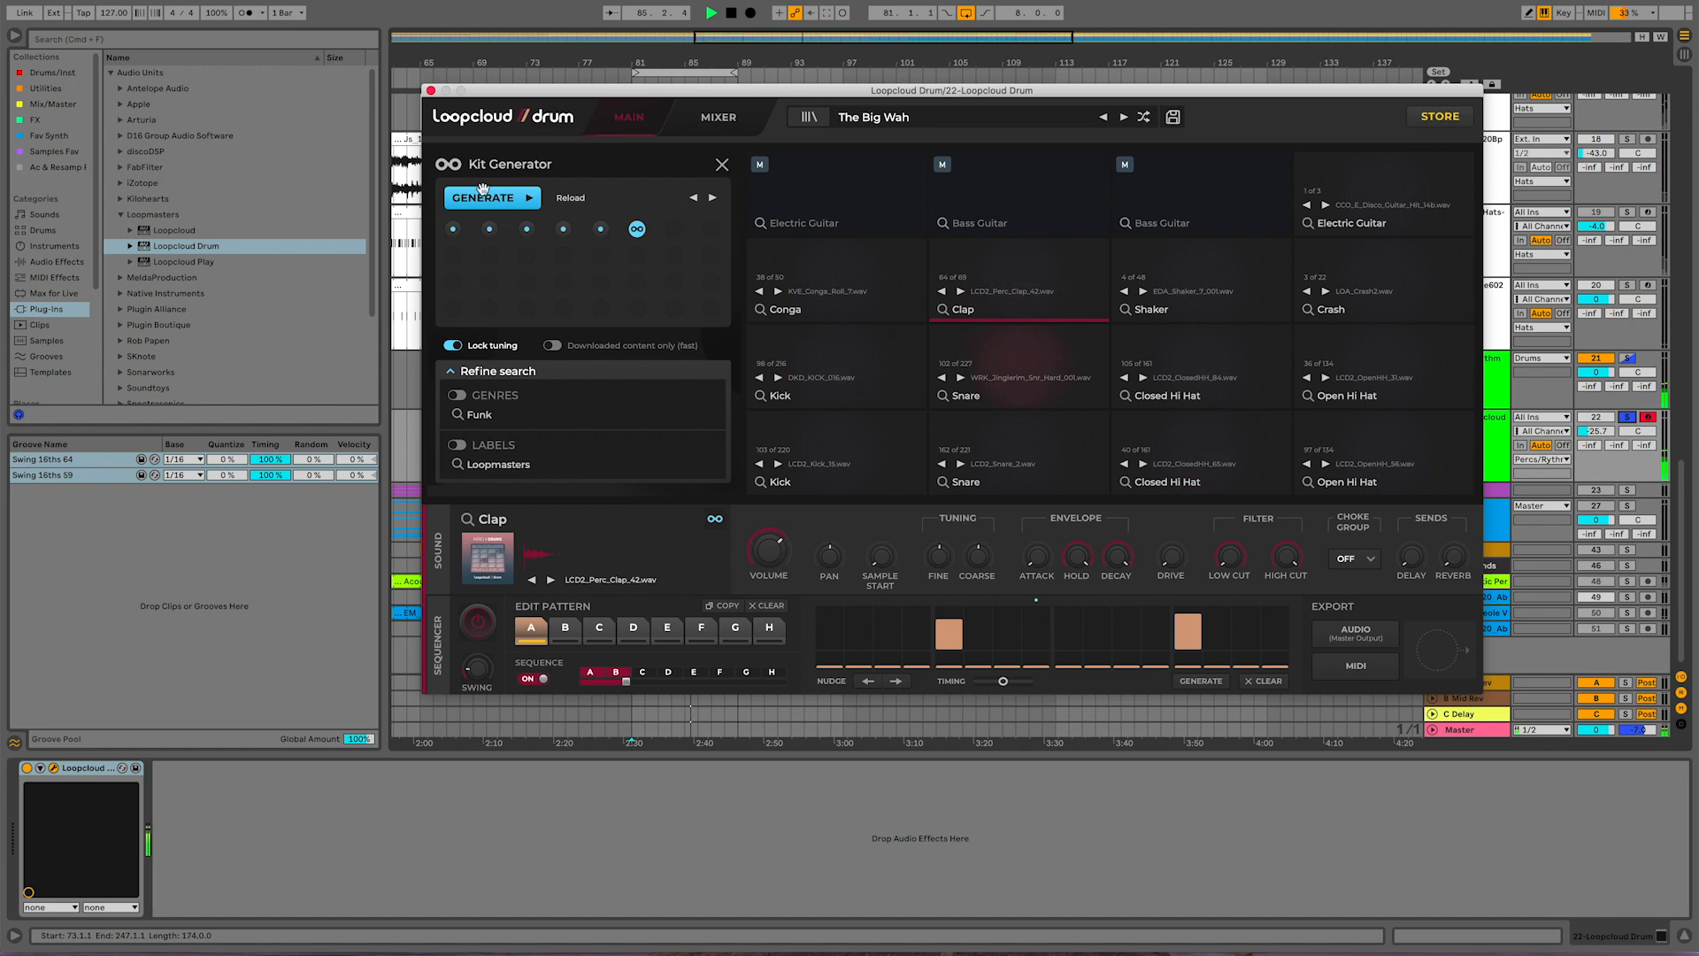
Step: Generate another set of kit samples and audition the Conga, Clap, Shaker and both Closed Hi Hat pads
left_click(529, 197)
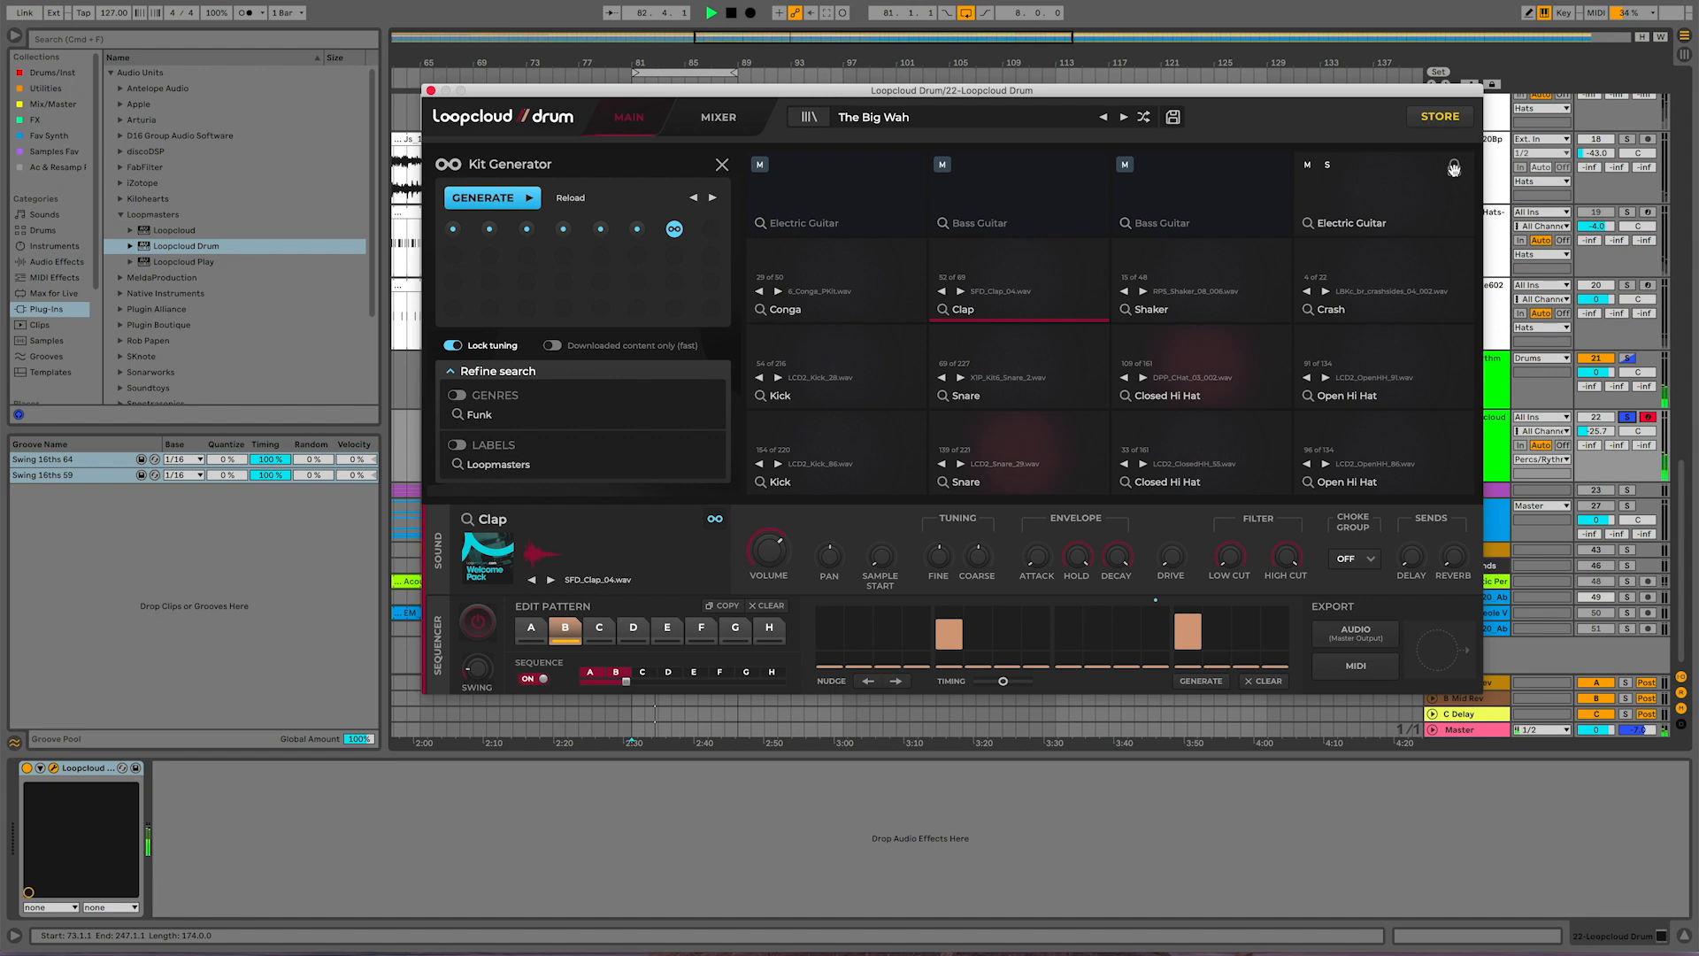
left_click(851, 285)
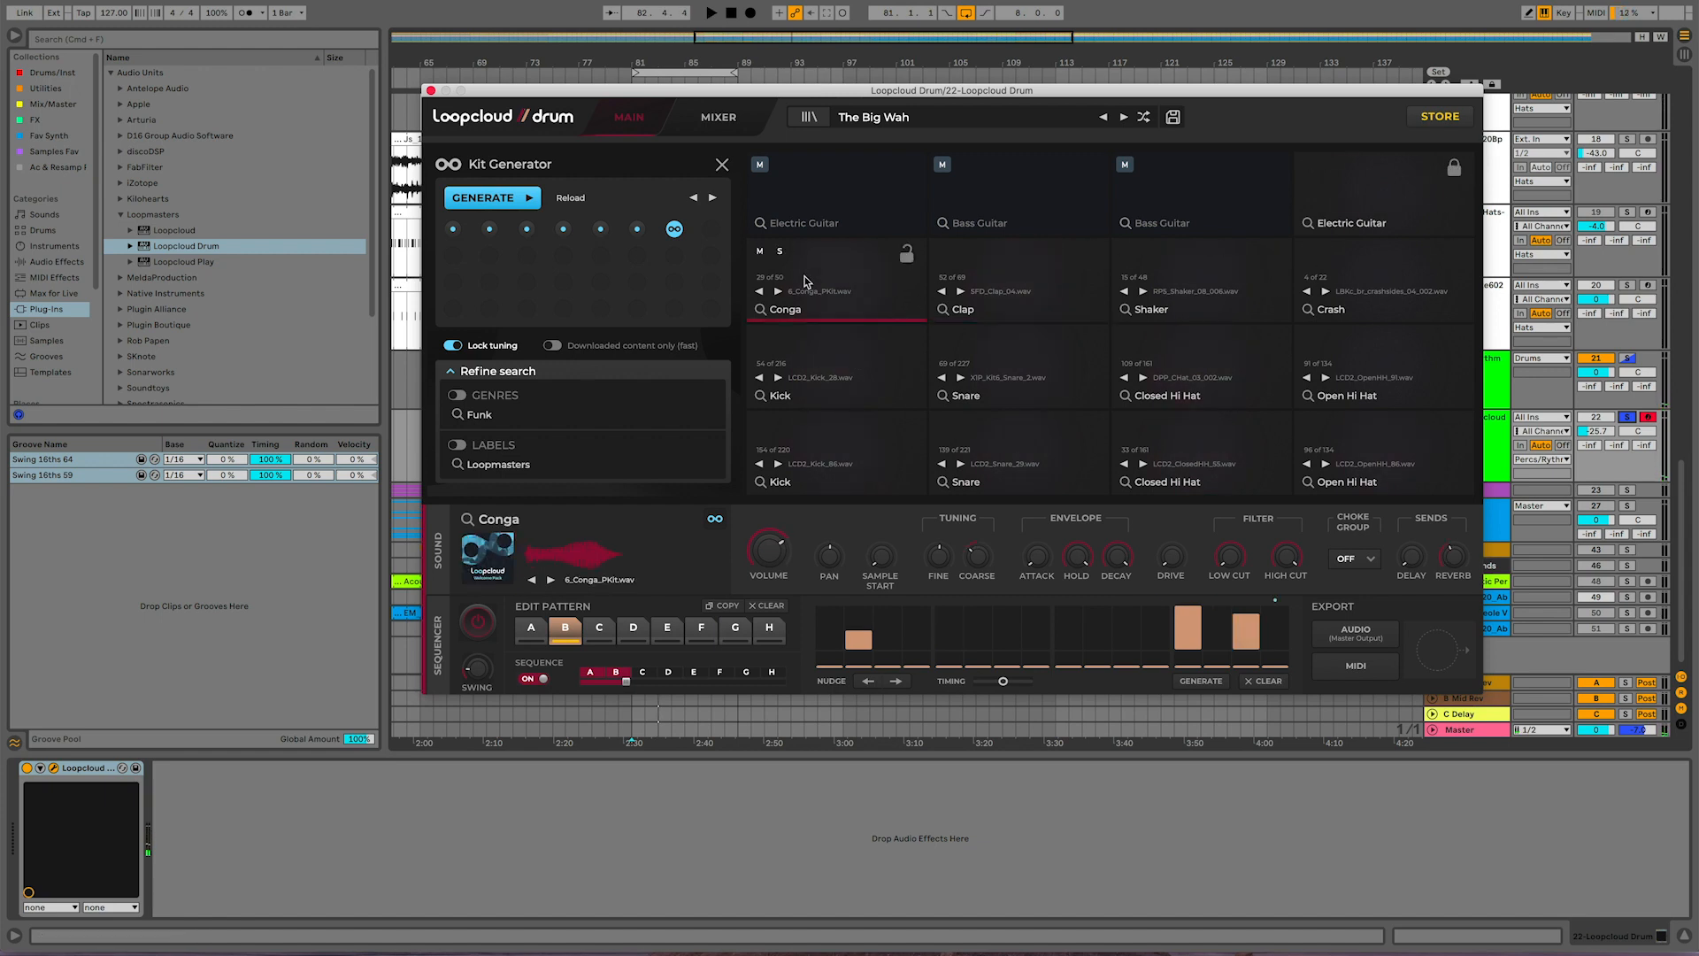
left_click(1009, 282)
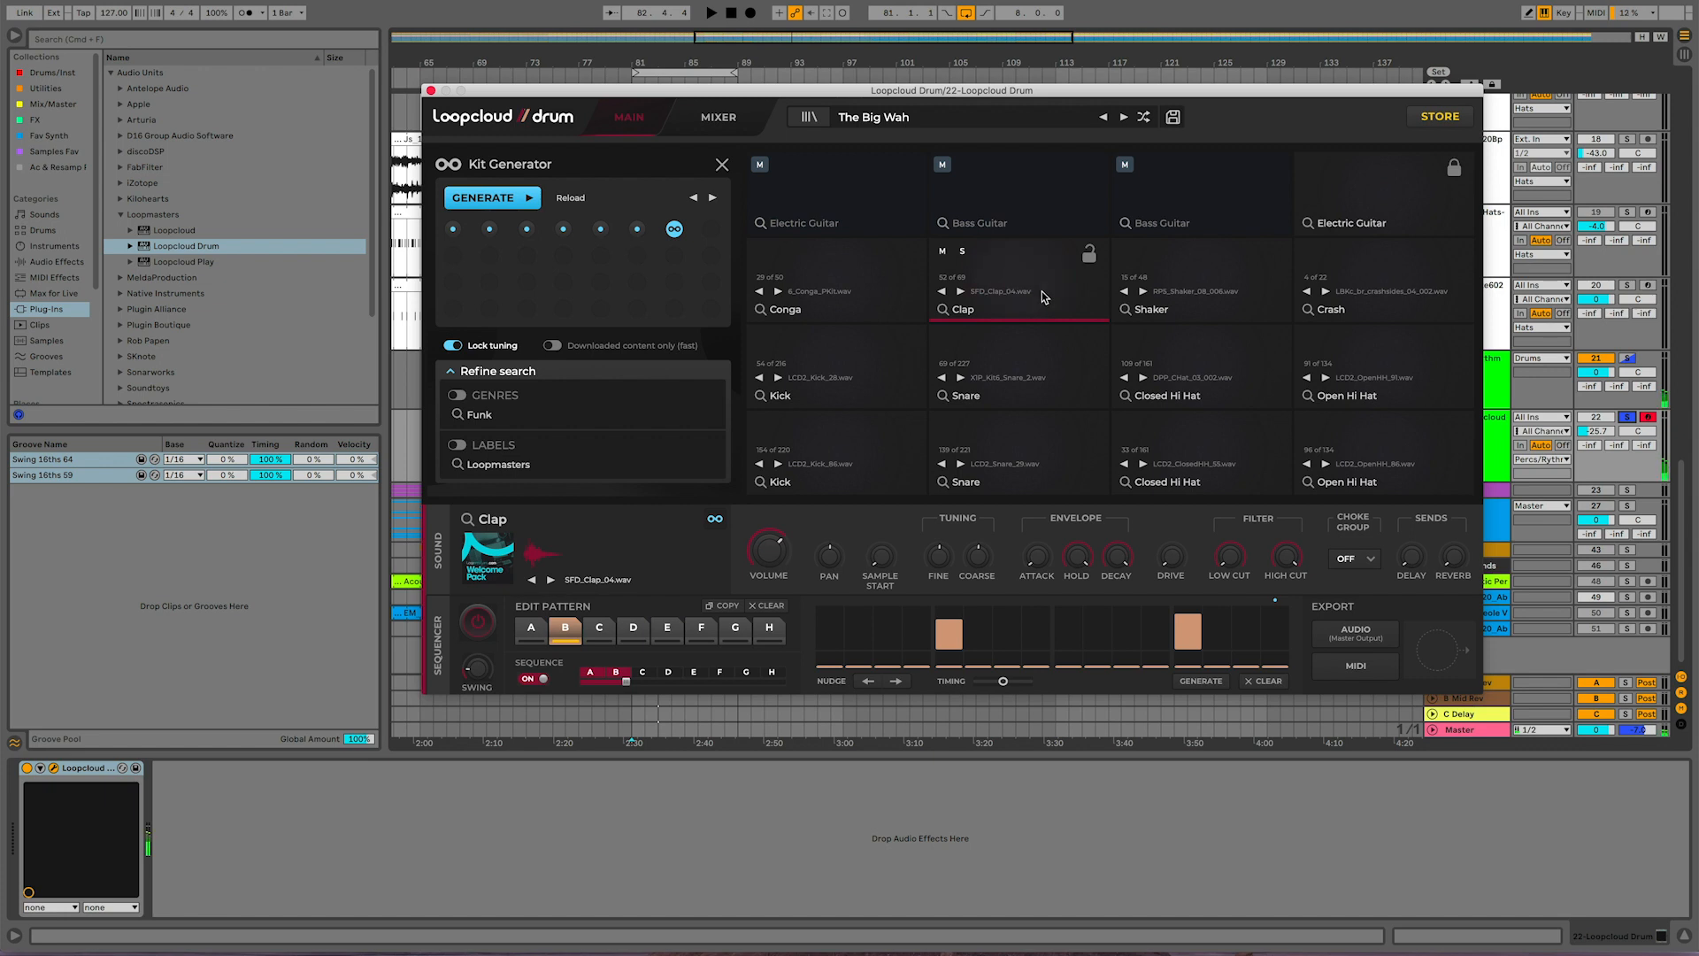
left_click(1279, 278)
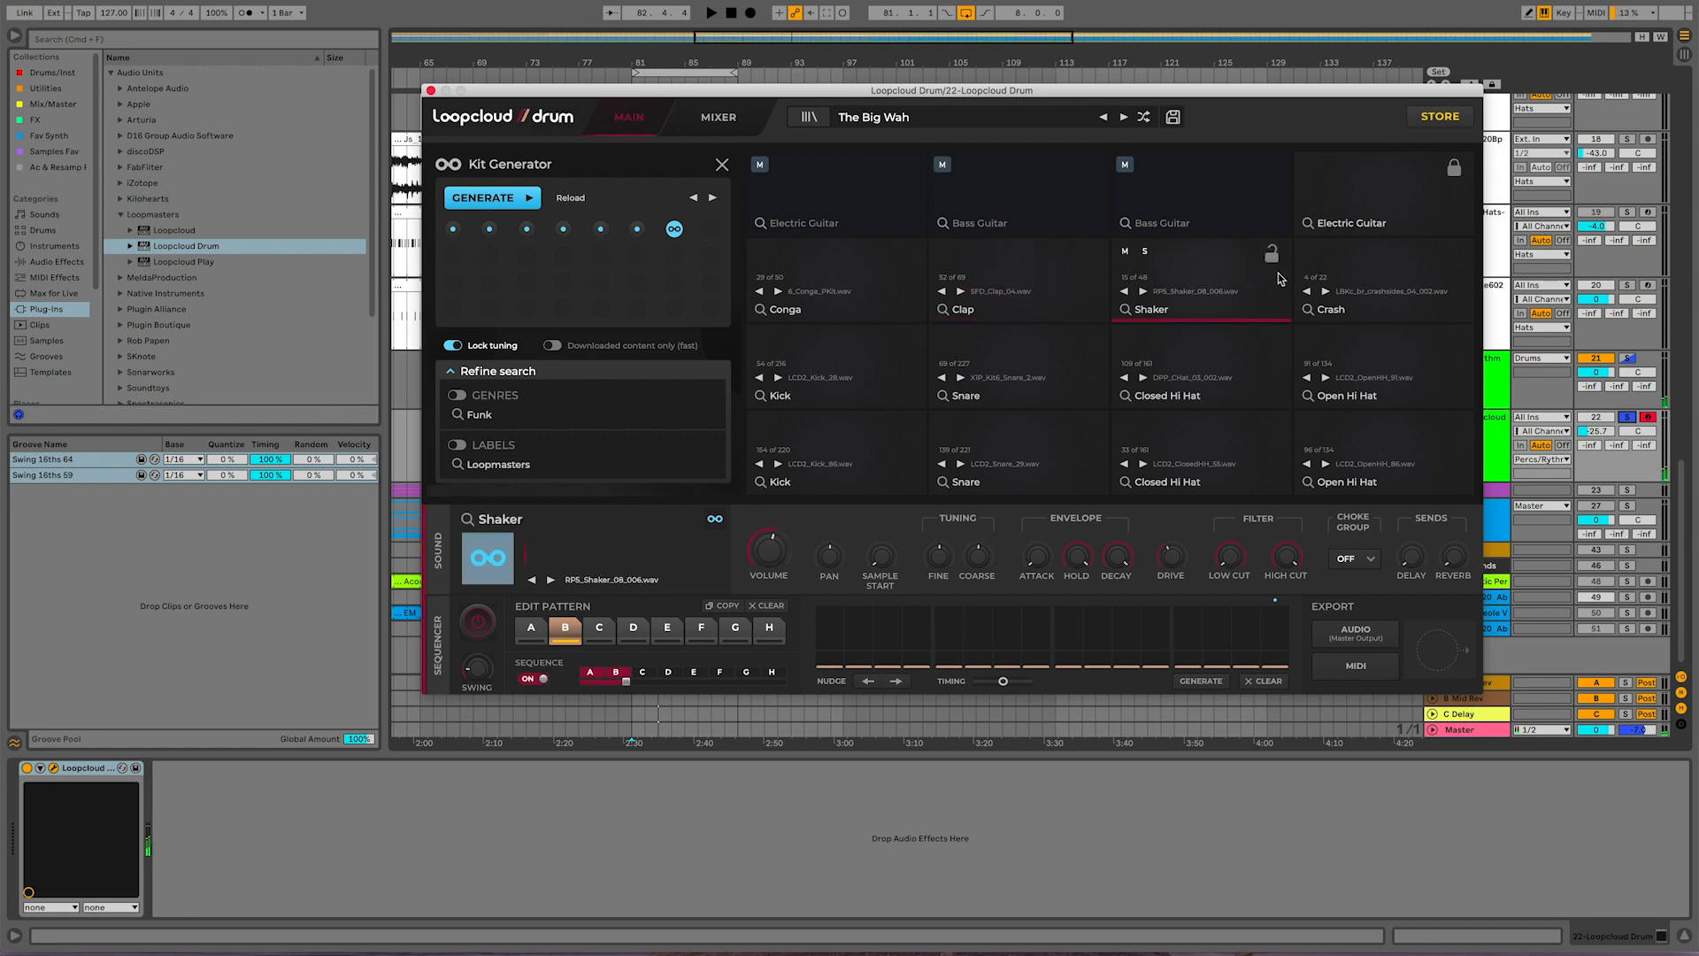
left_click(1193, 395)
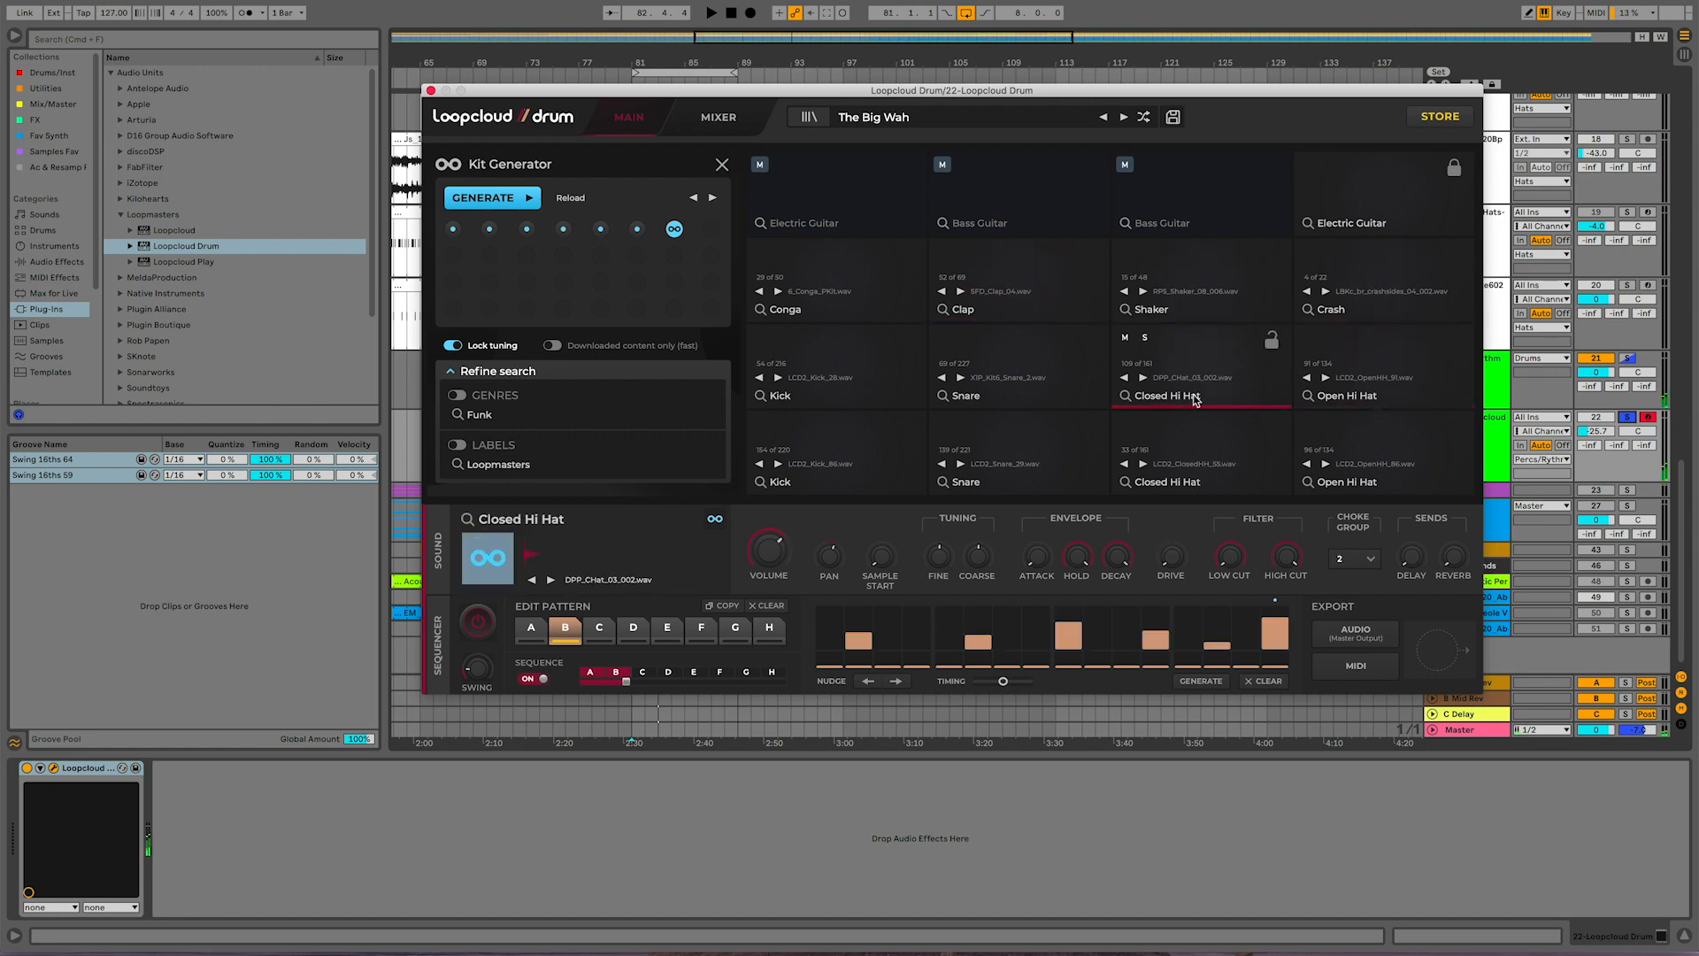
left_click(1265, 432)
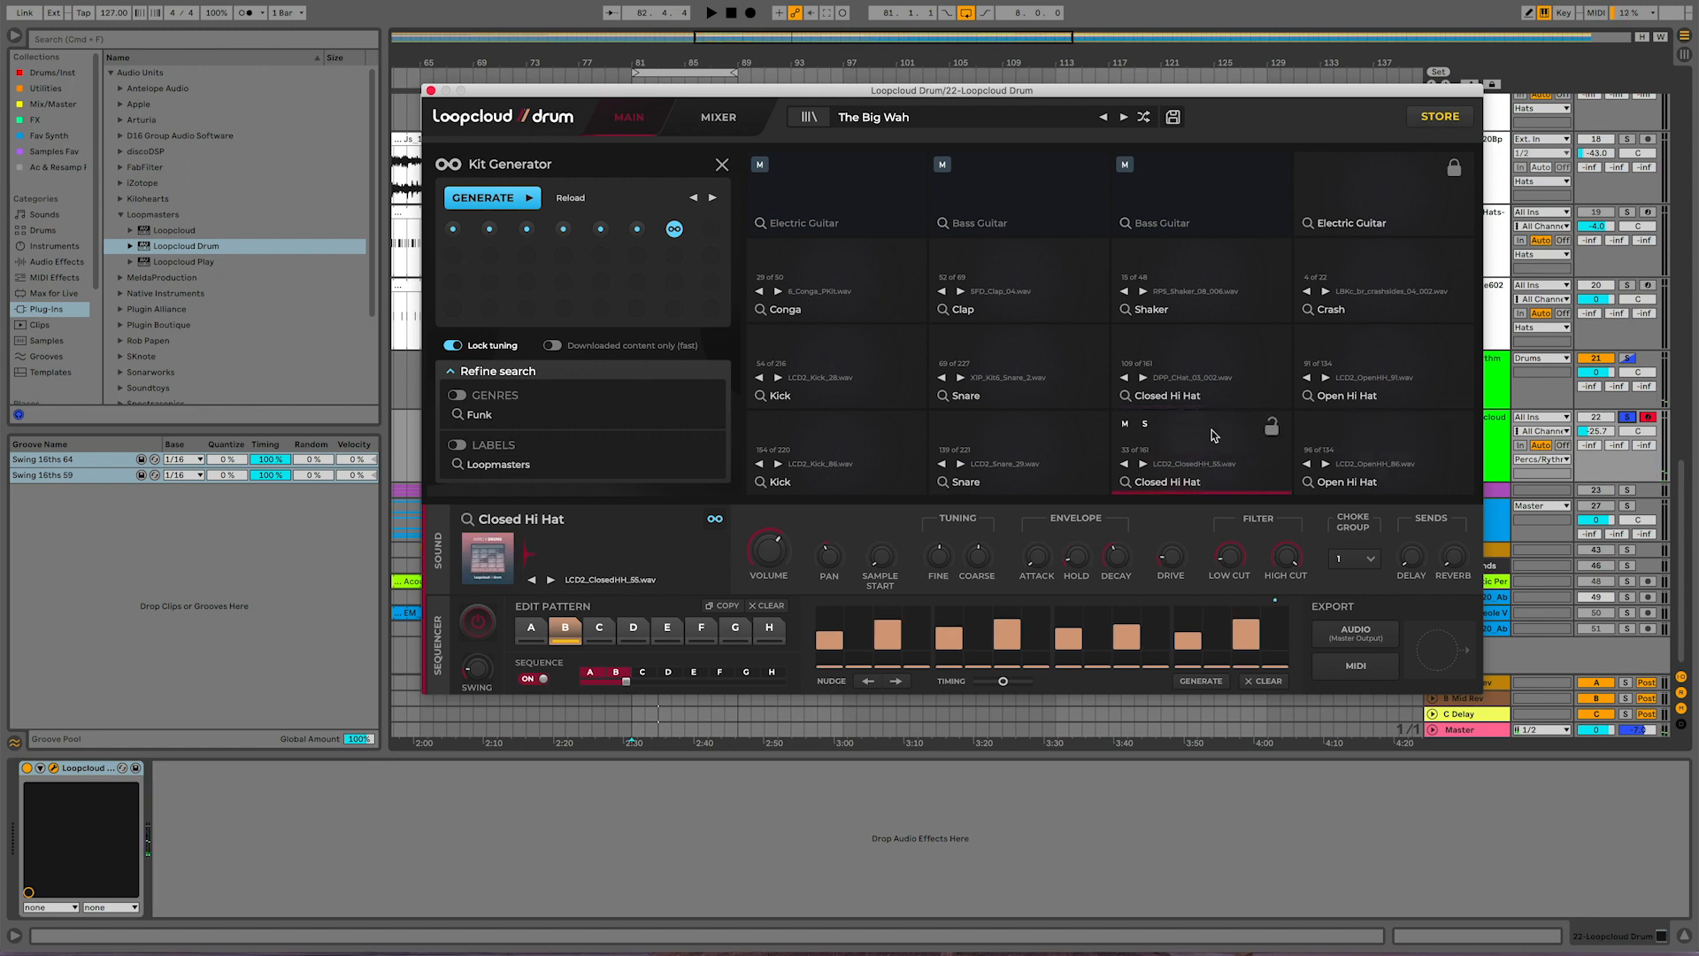
Step: Lock the upper Closed Hi Hat, Shaker, Crash and both Open Hi Hat pads, auditioning the hi-hats along the way
left_click(1271, 341)
left_click(1271, 255)
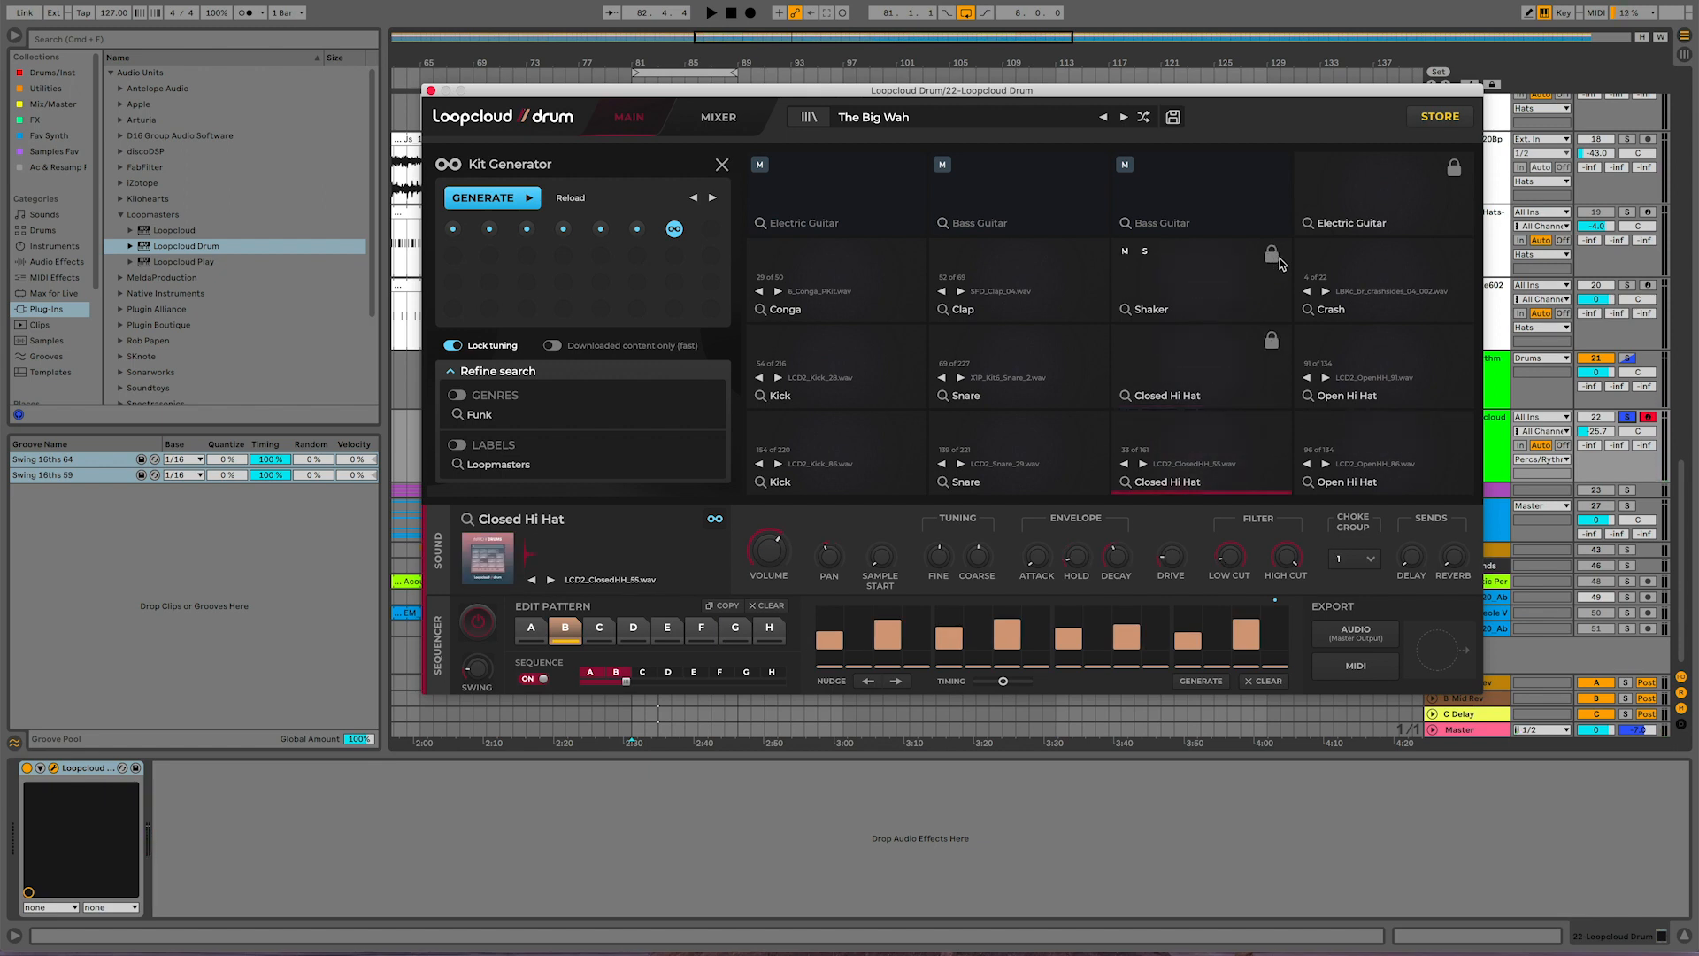
left_click(1454, 255)
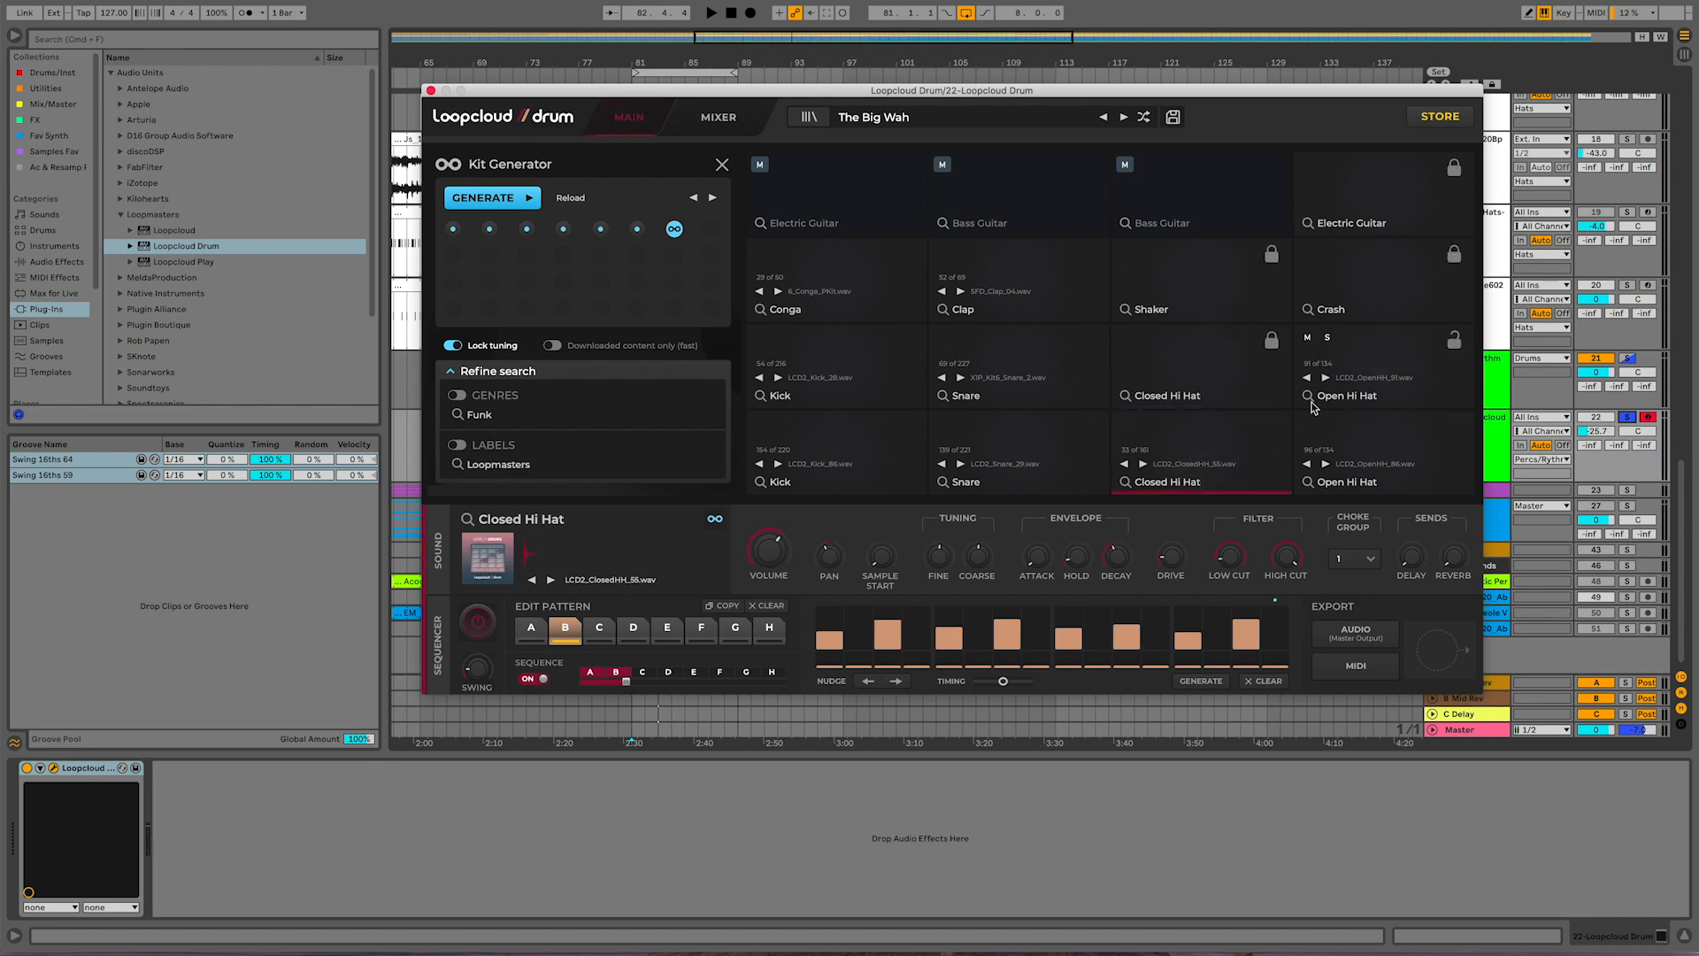
left_click(1395, 386)
left_click(1454, 341)
left_click(1386, 451)
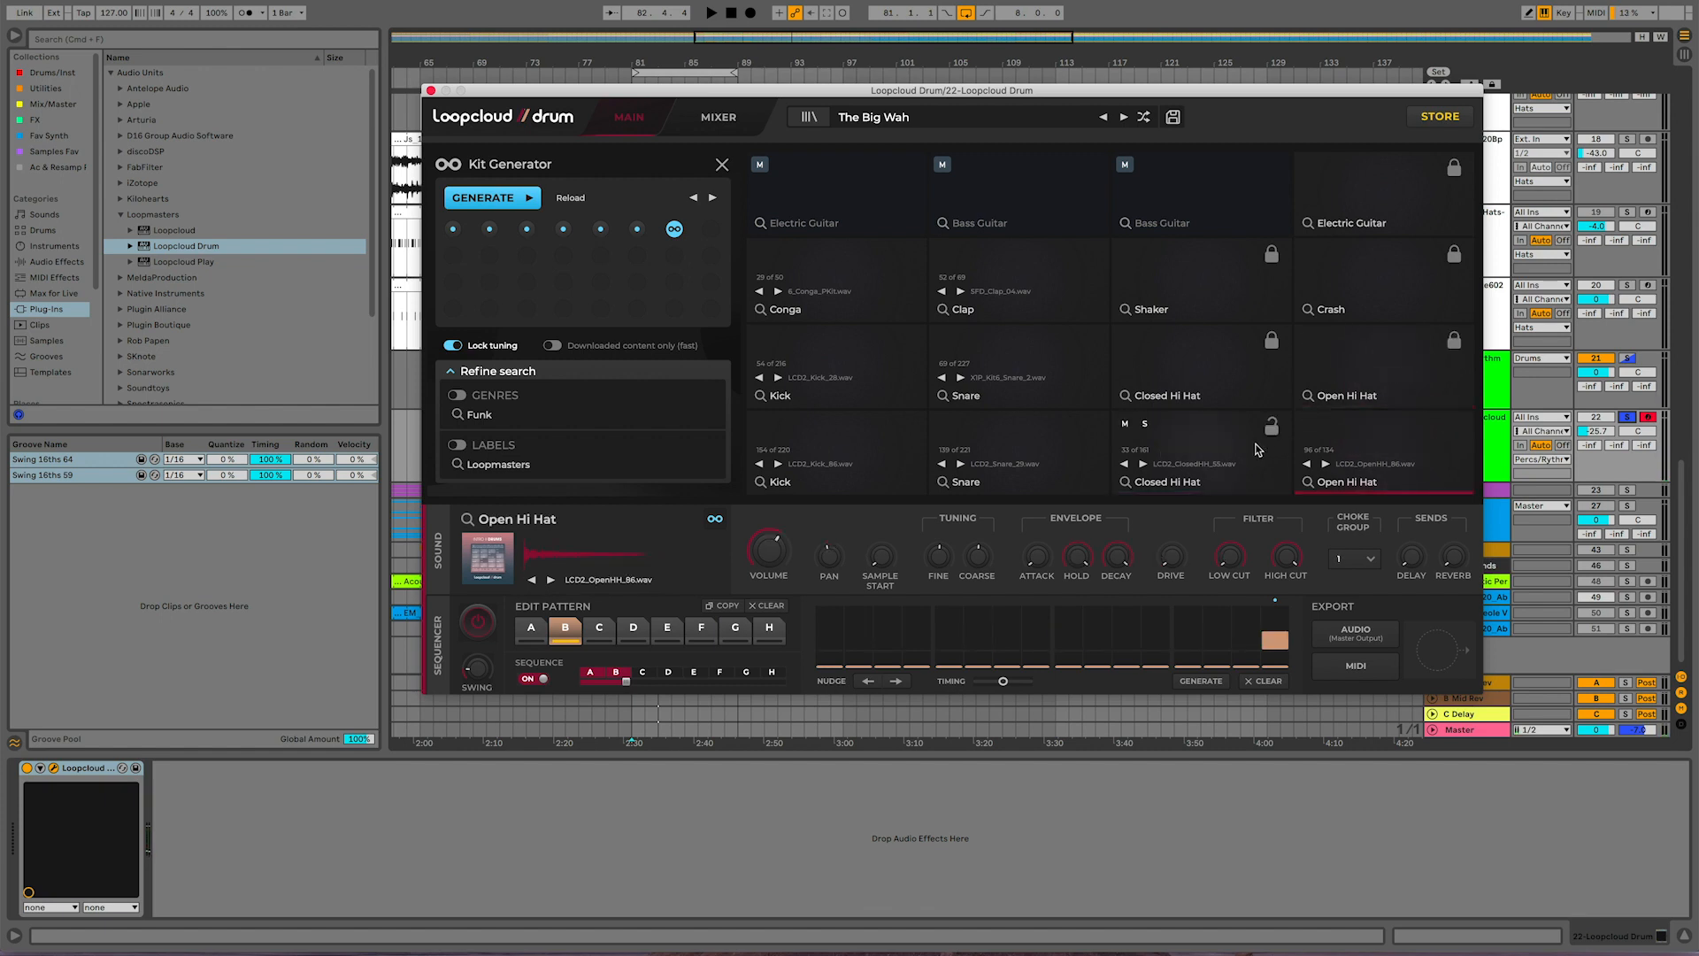
left_click(1258, 442)
left_click(1452, 430)
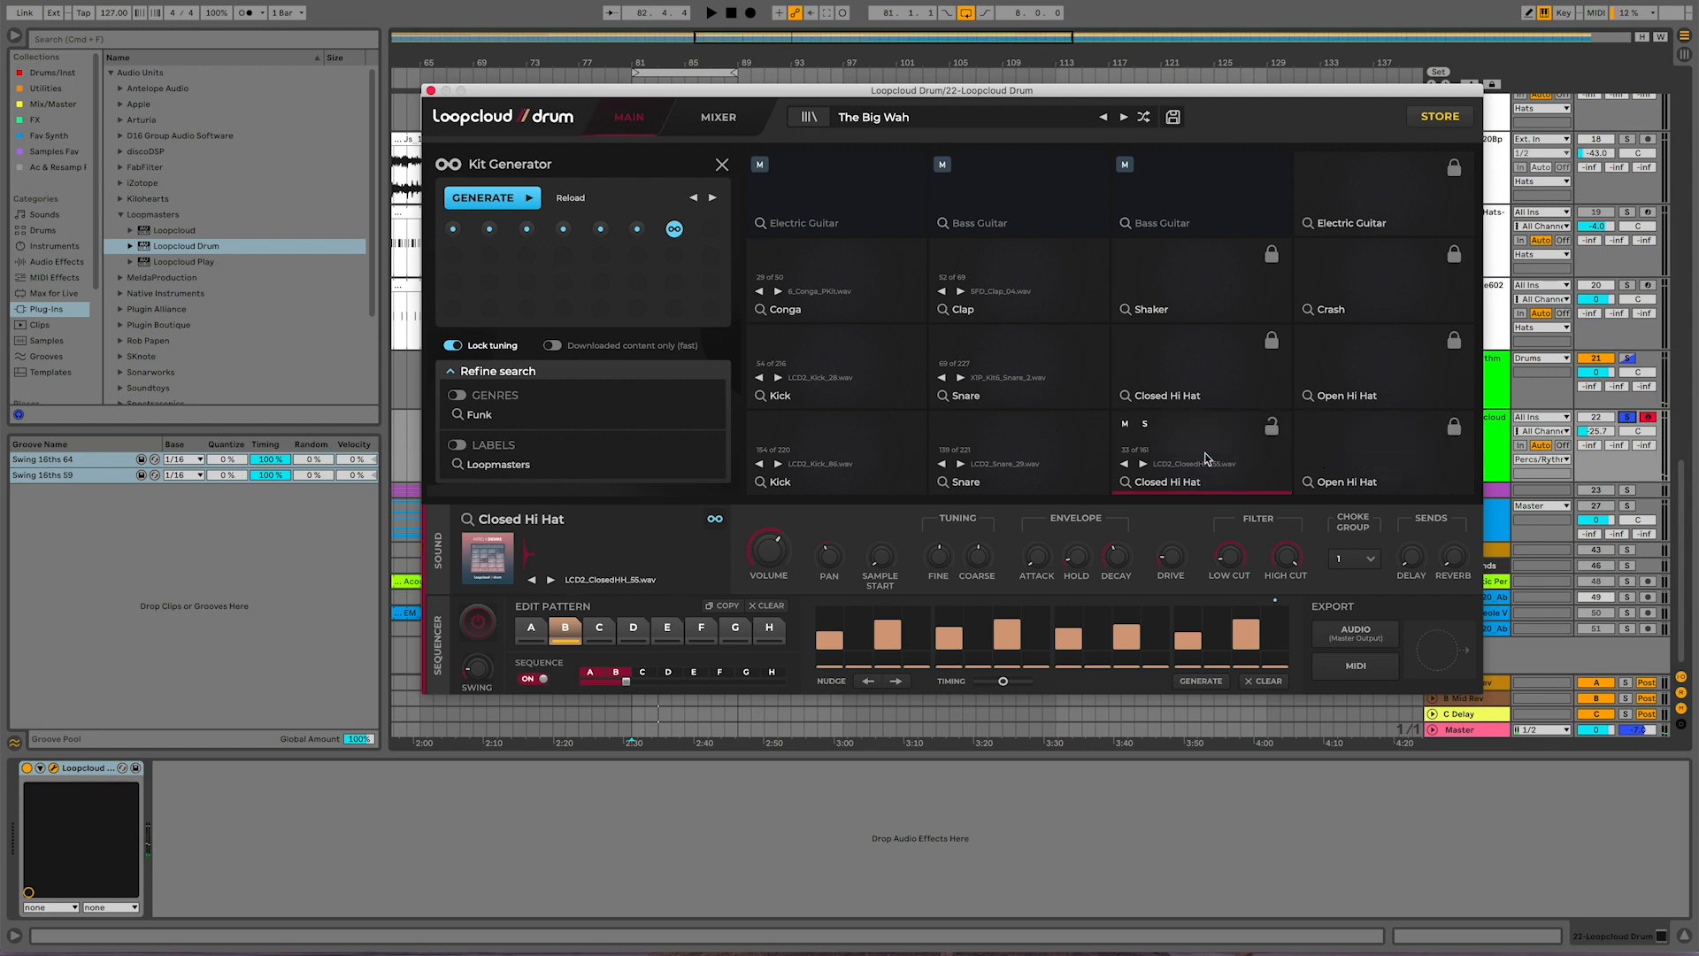
Step: Audition the two Snare pads and the lower Kick pad of the current kit
left_click(1012, 434)
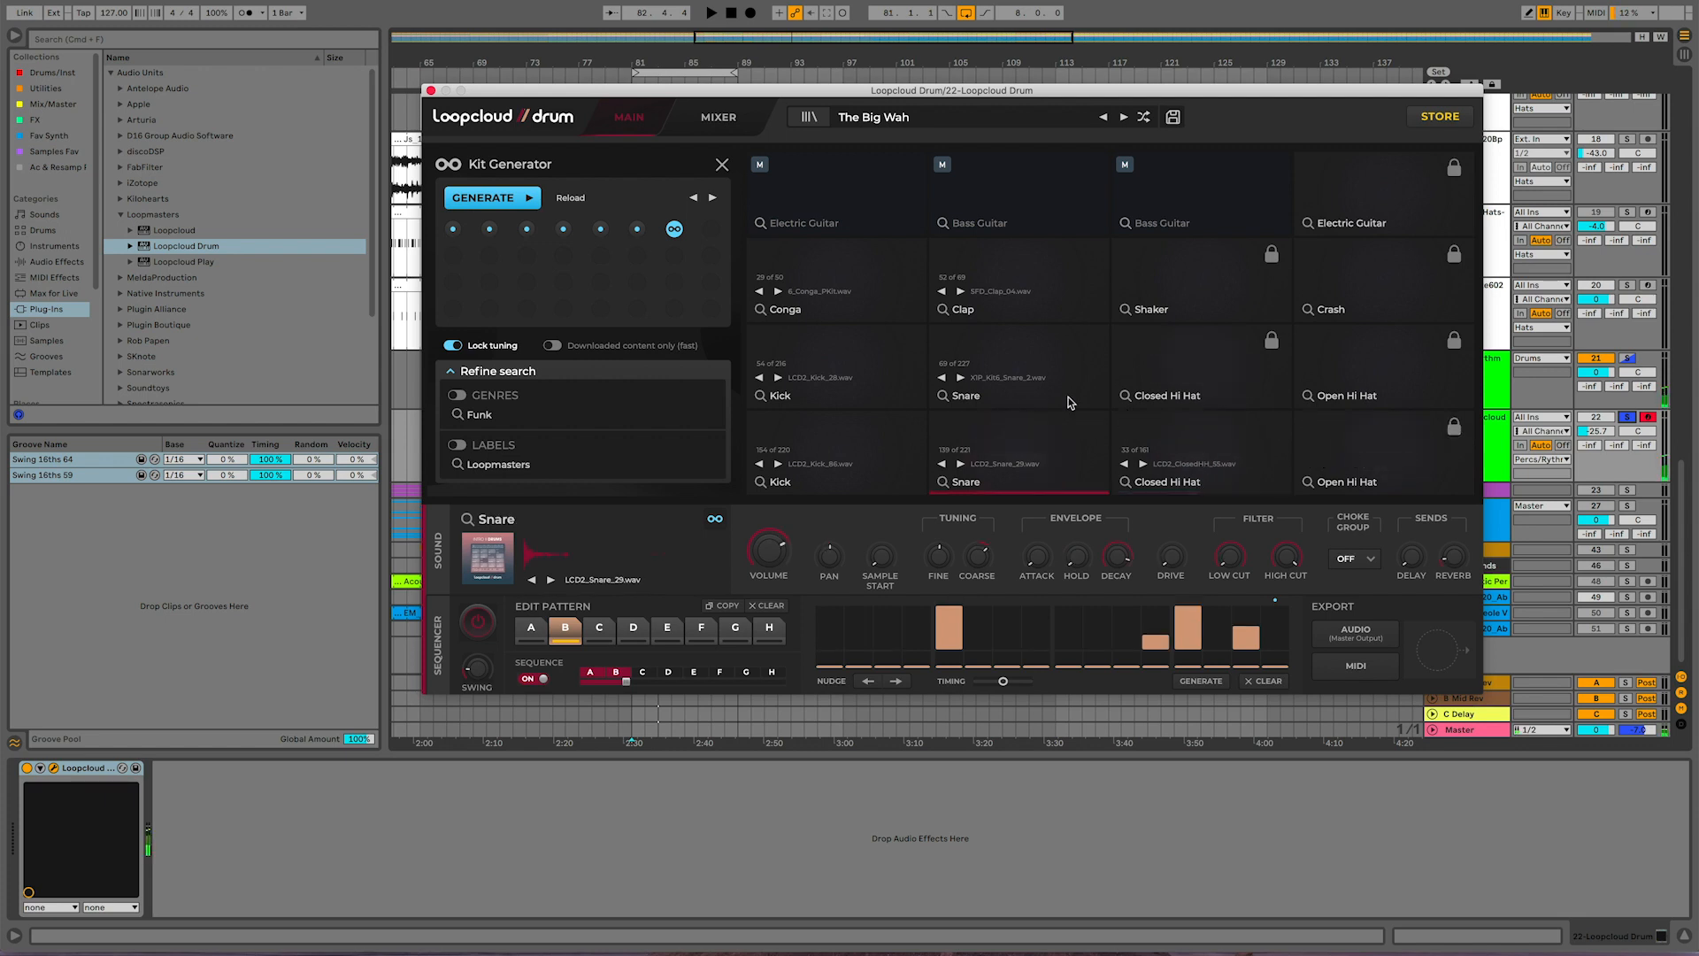
left_click(1049, 363)
left_click(823, 451)
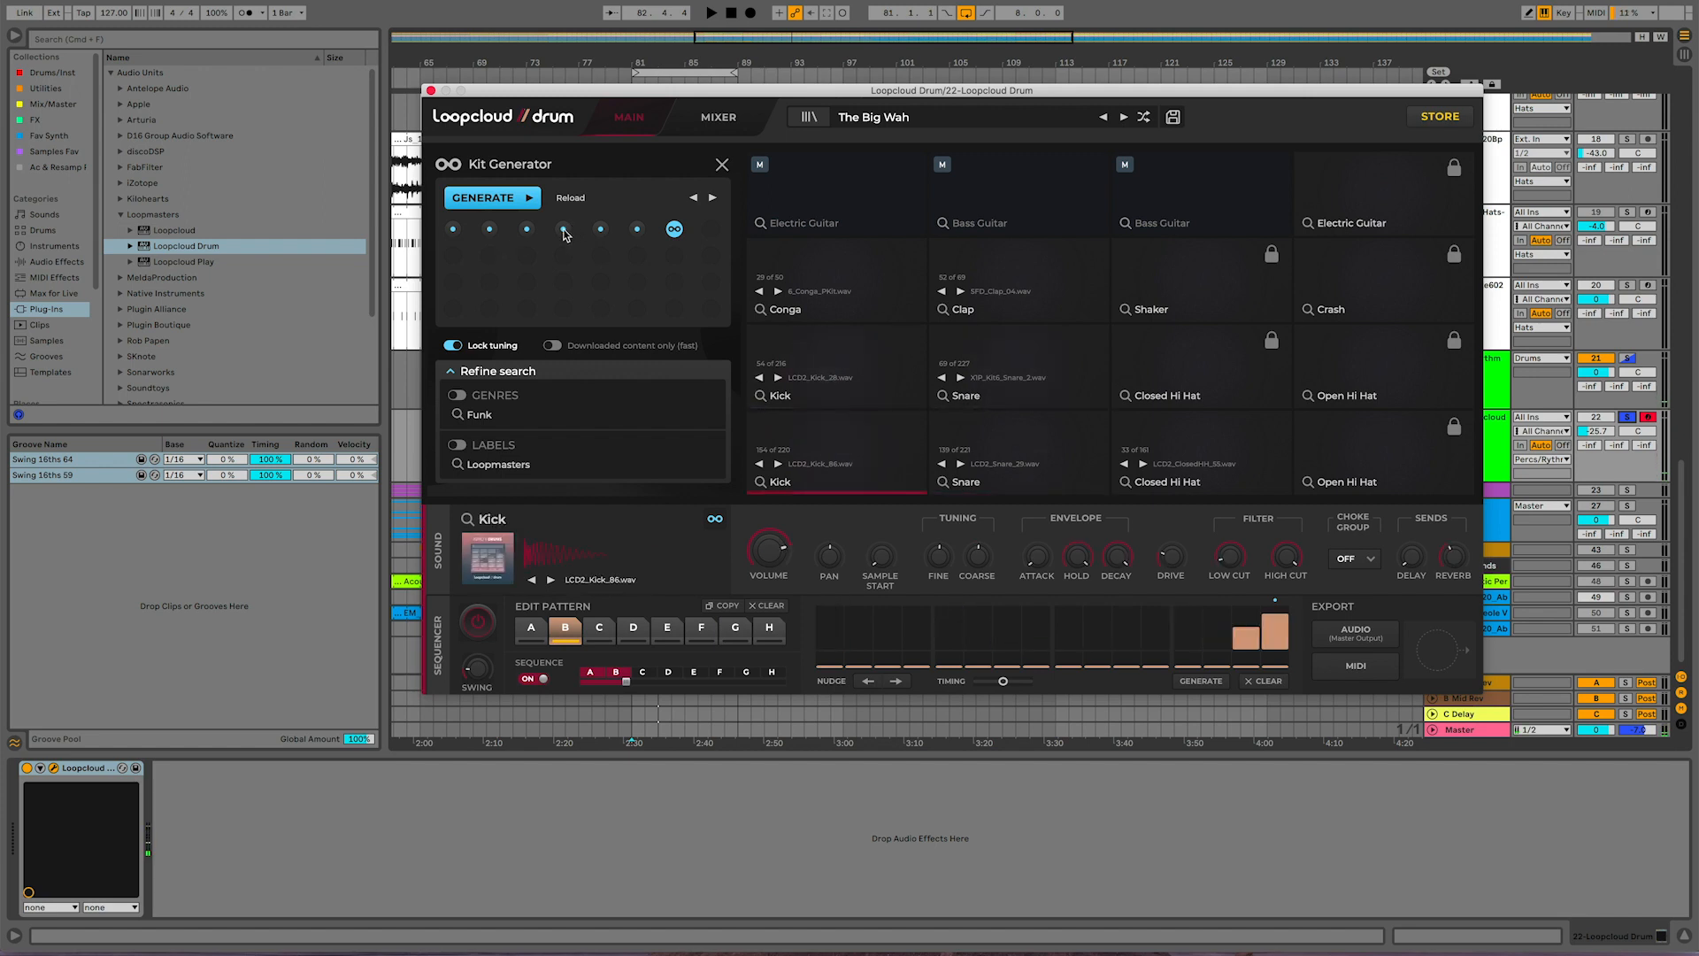
Step: Compare the fourth, third and second generated kits around the locked pads during playback, and settle on the third kit
left_click(563, 233)
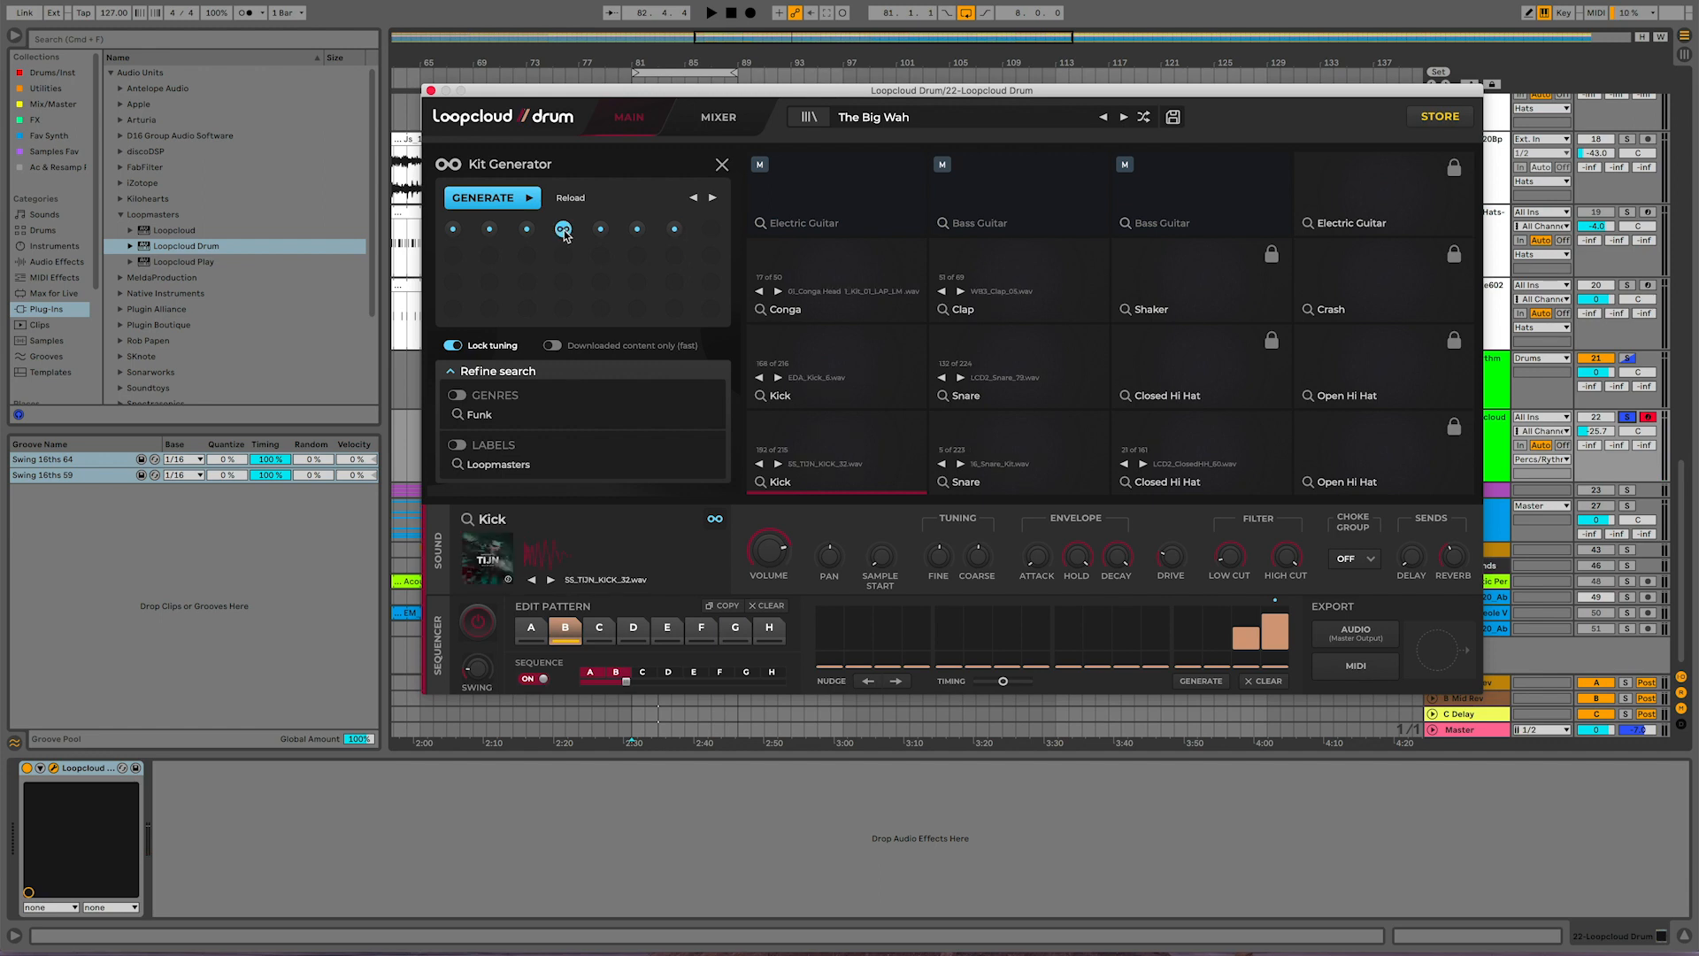
key("space")
left_click(531, 233)
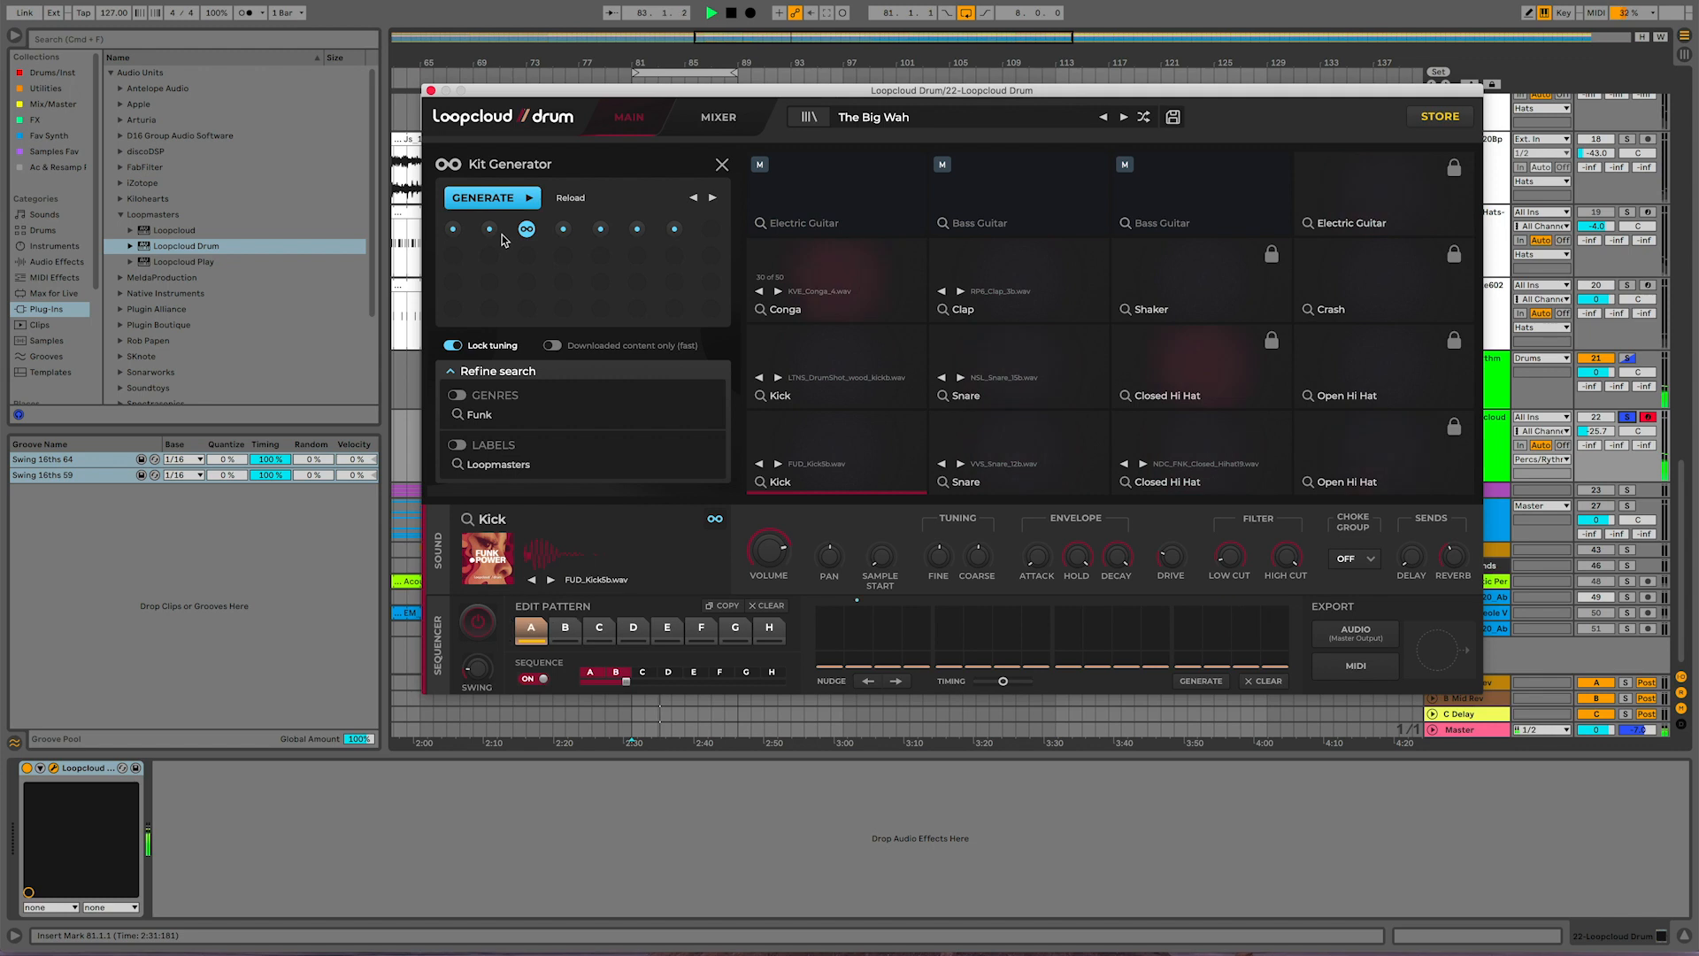
left_click(491, 231)
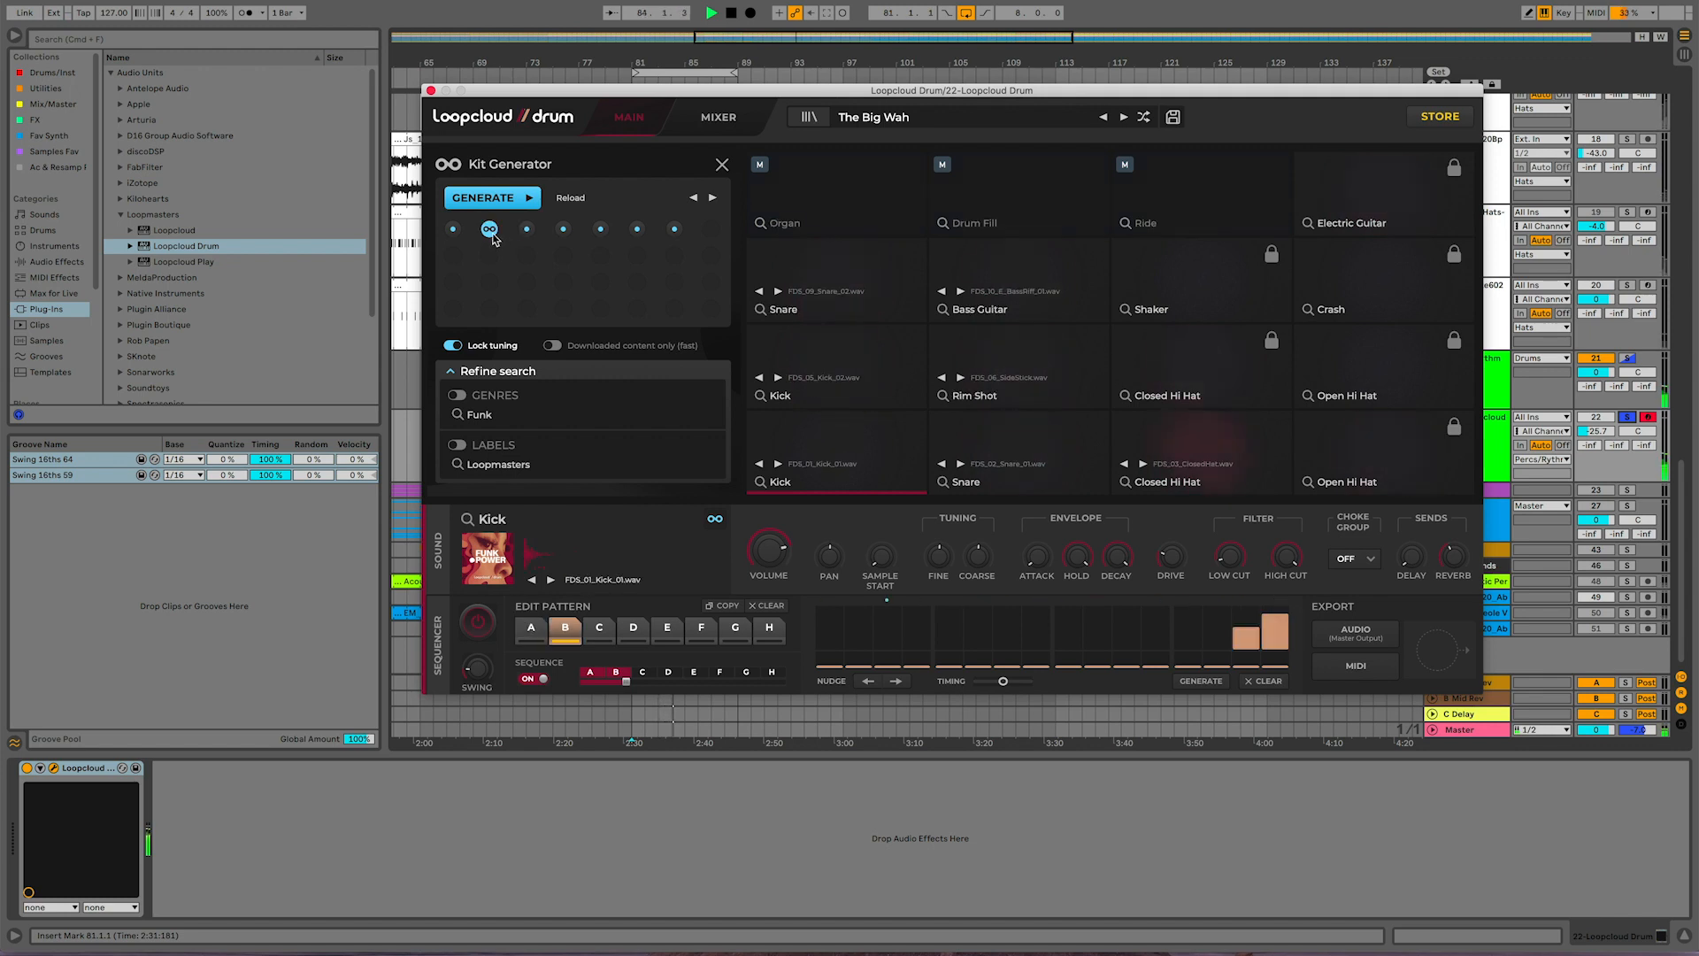
left_click(526, 230)
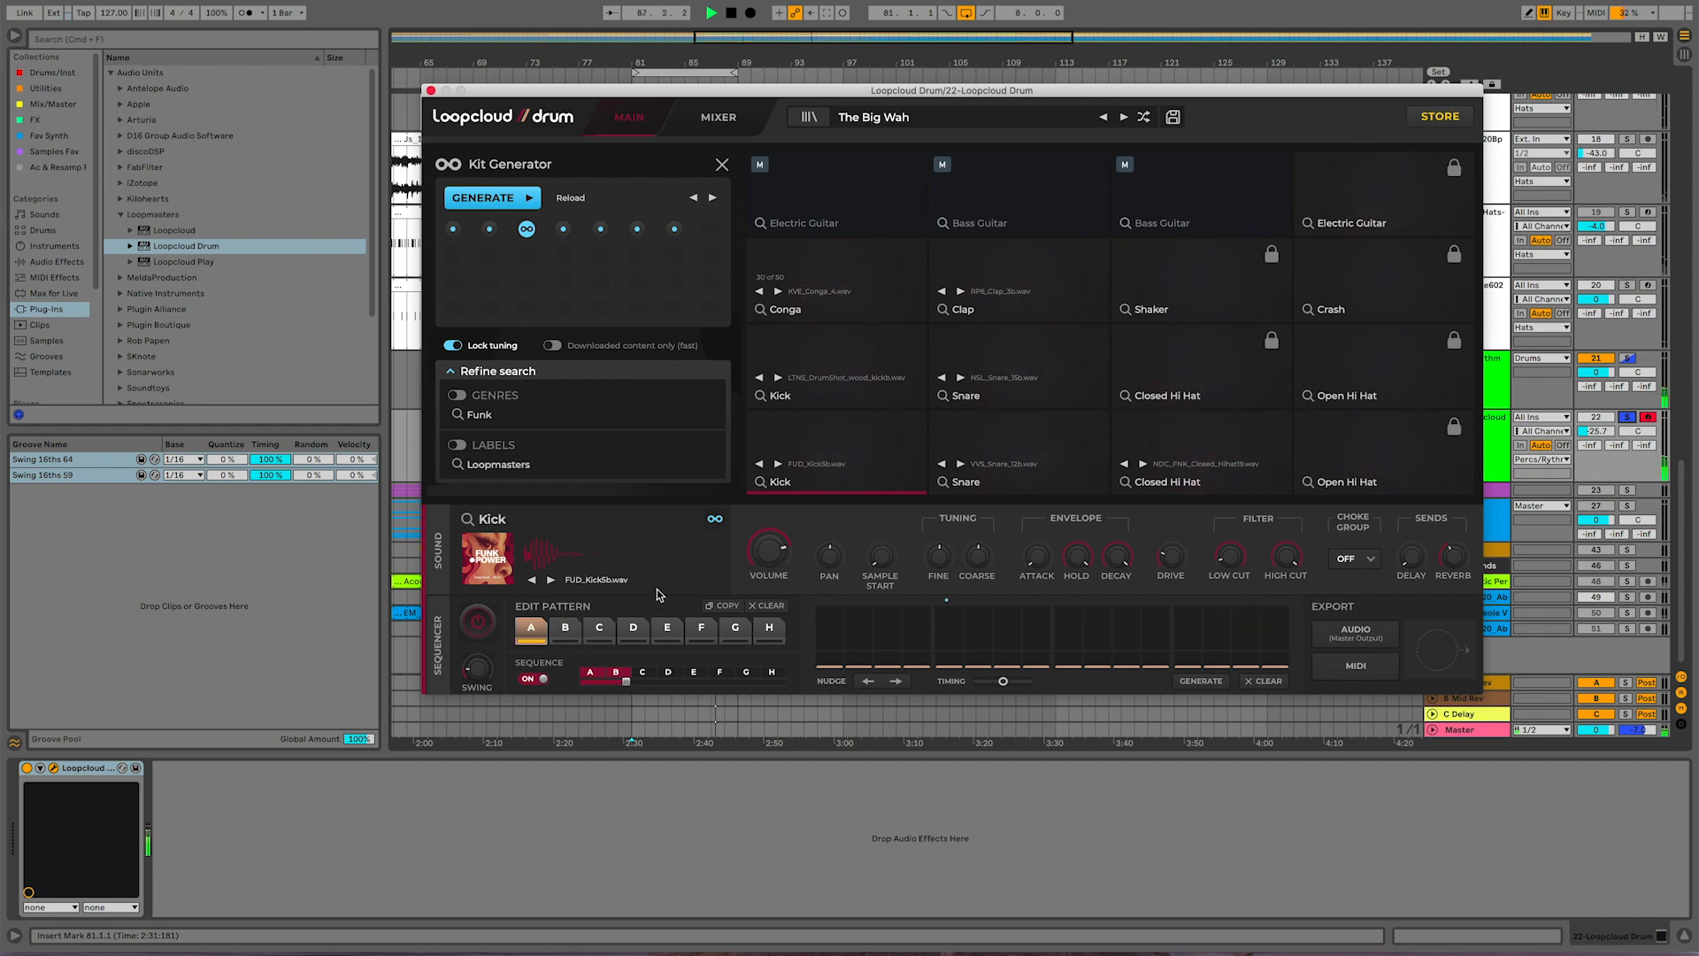
Step: Unsolo the Loopcloud Drum track and mute the locked Electric Guitar, Conga and Clap pads while playing the loop
left_click(1627, 418)
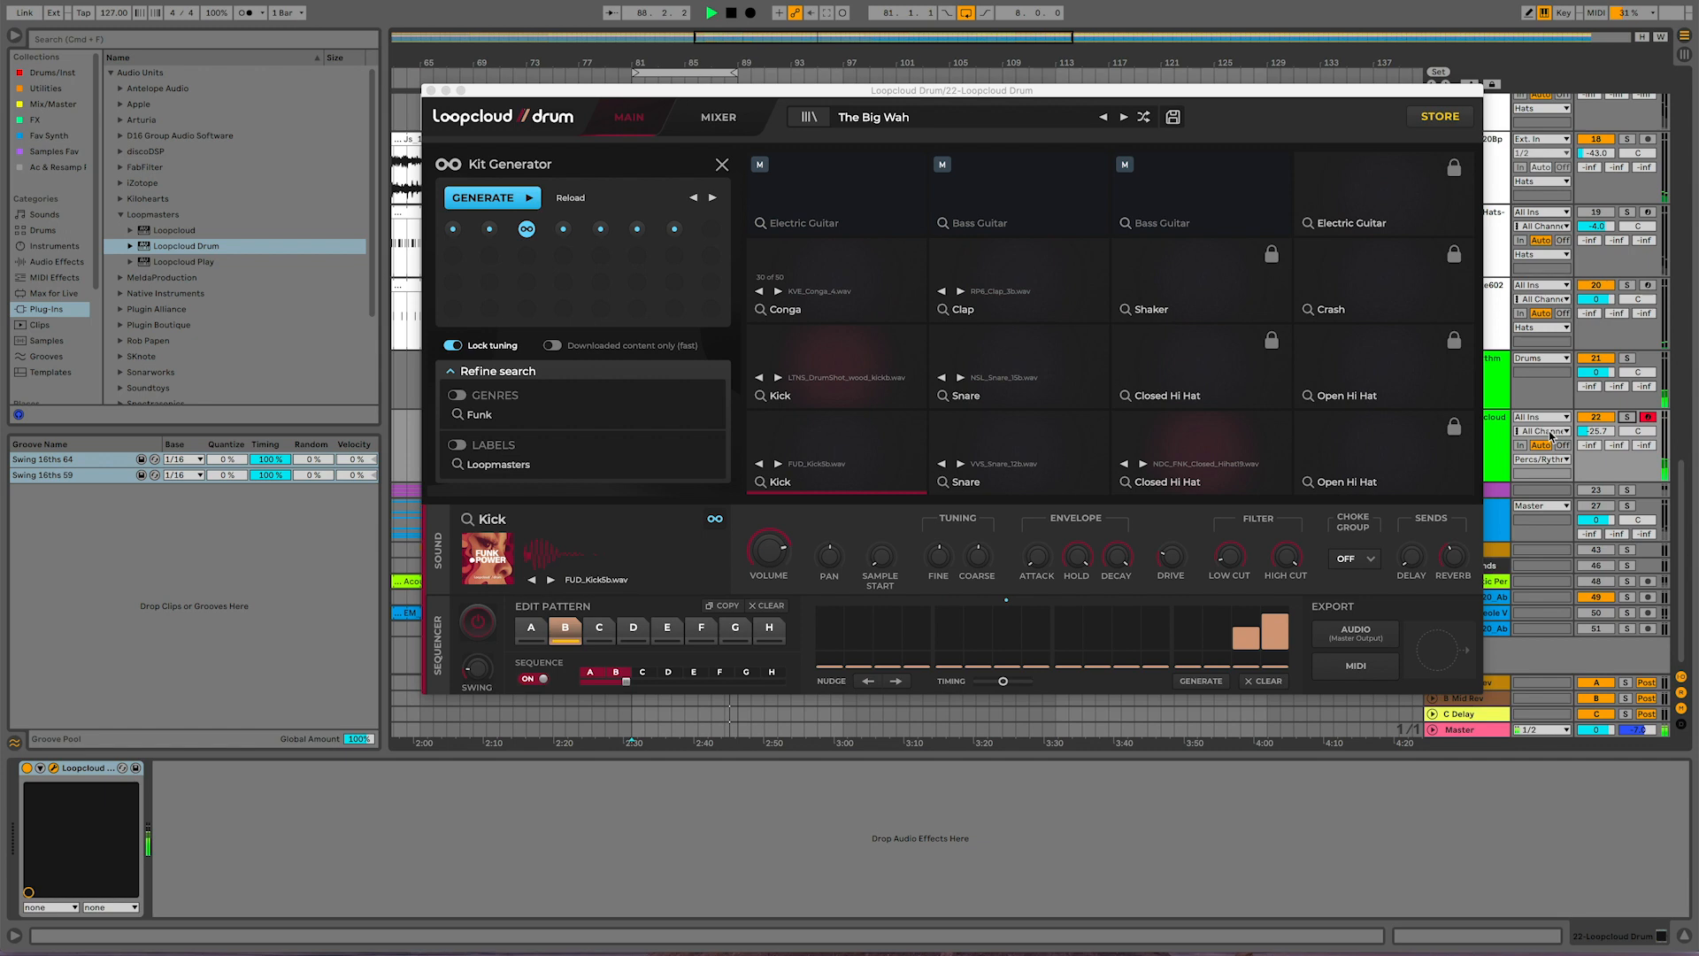
key("space")
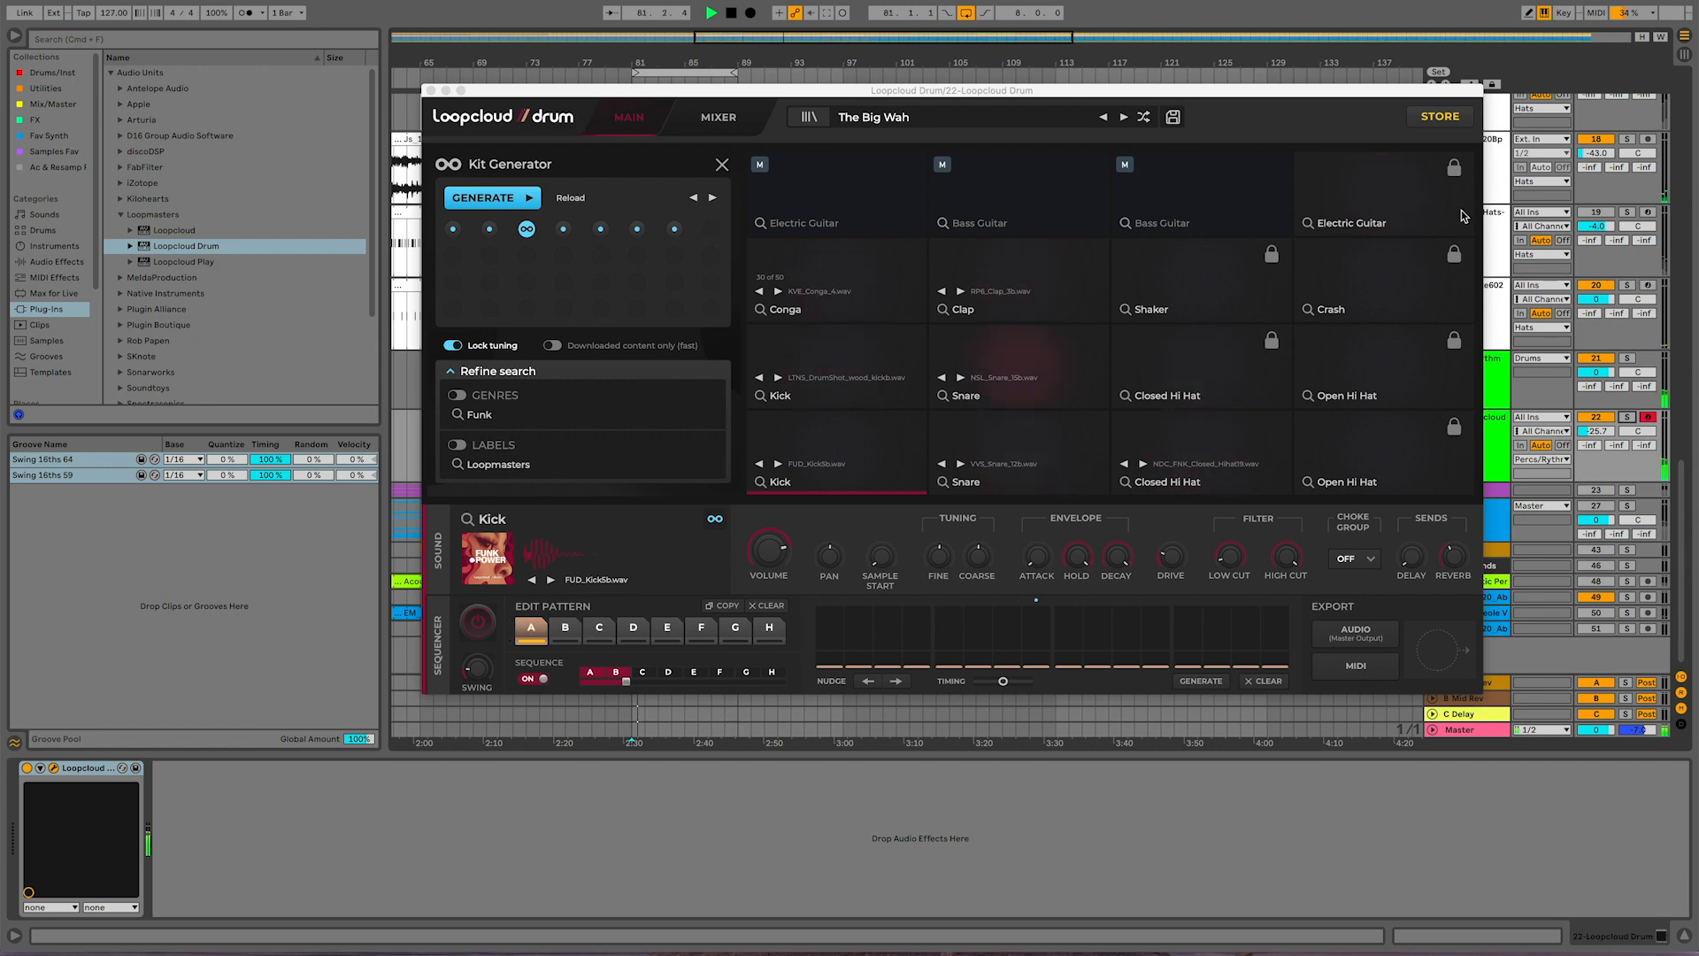
left_click(1320, 177)
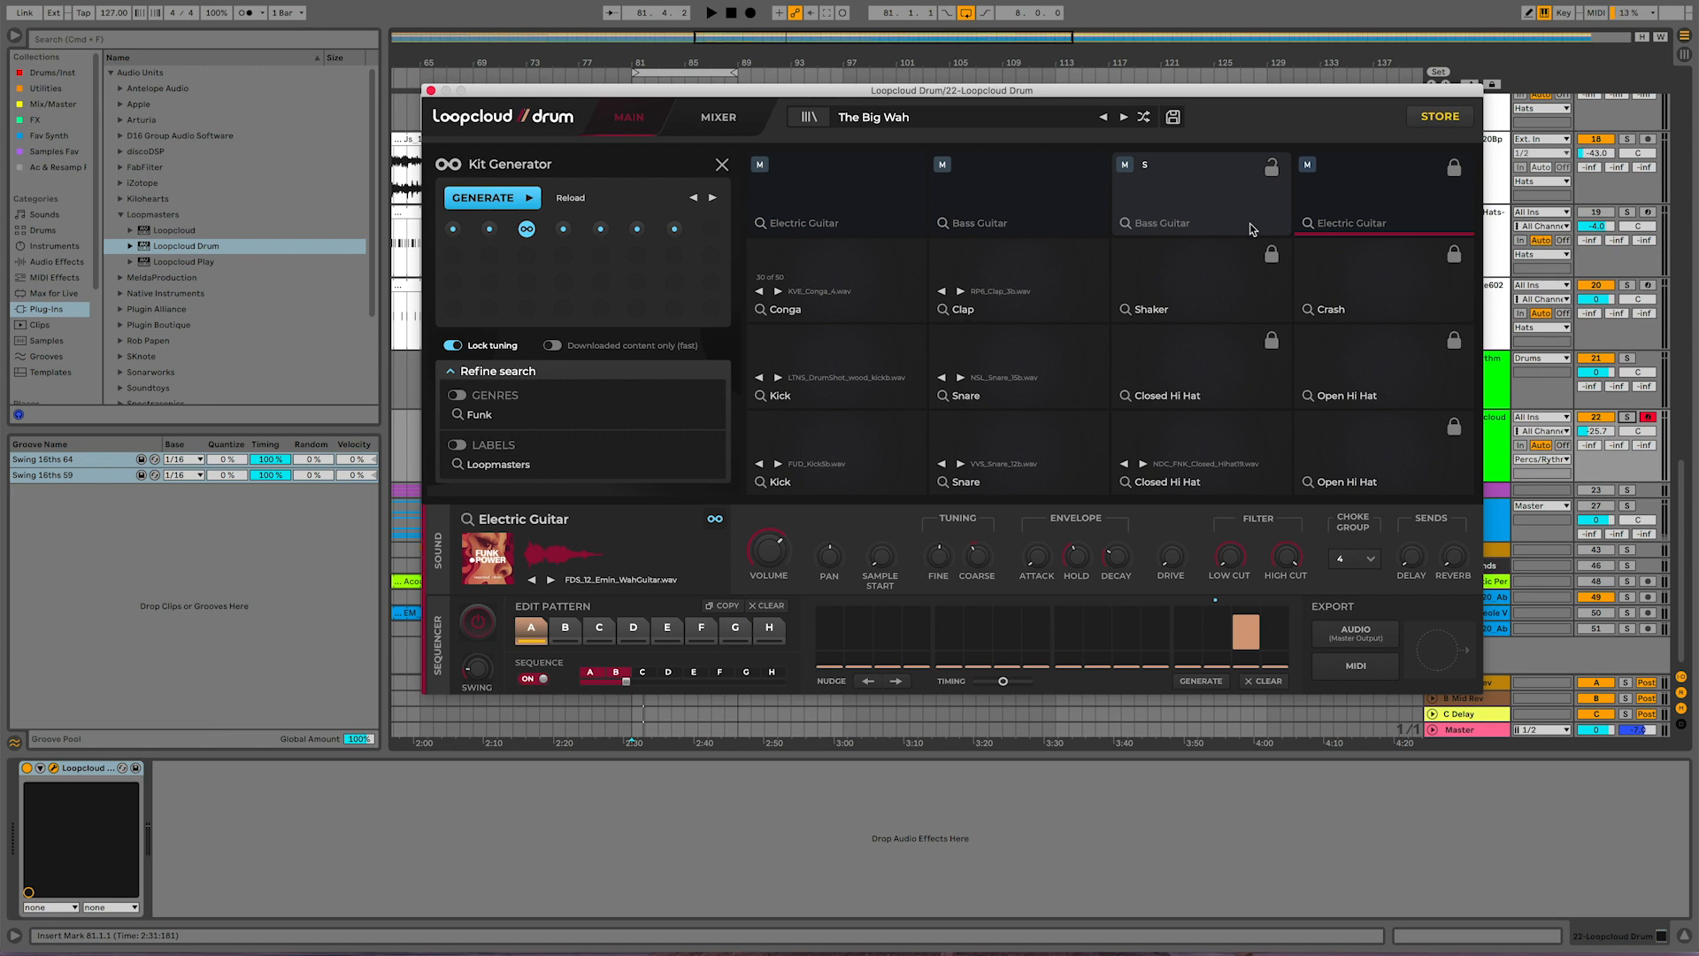
key("space")
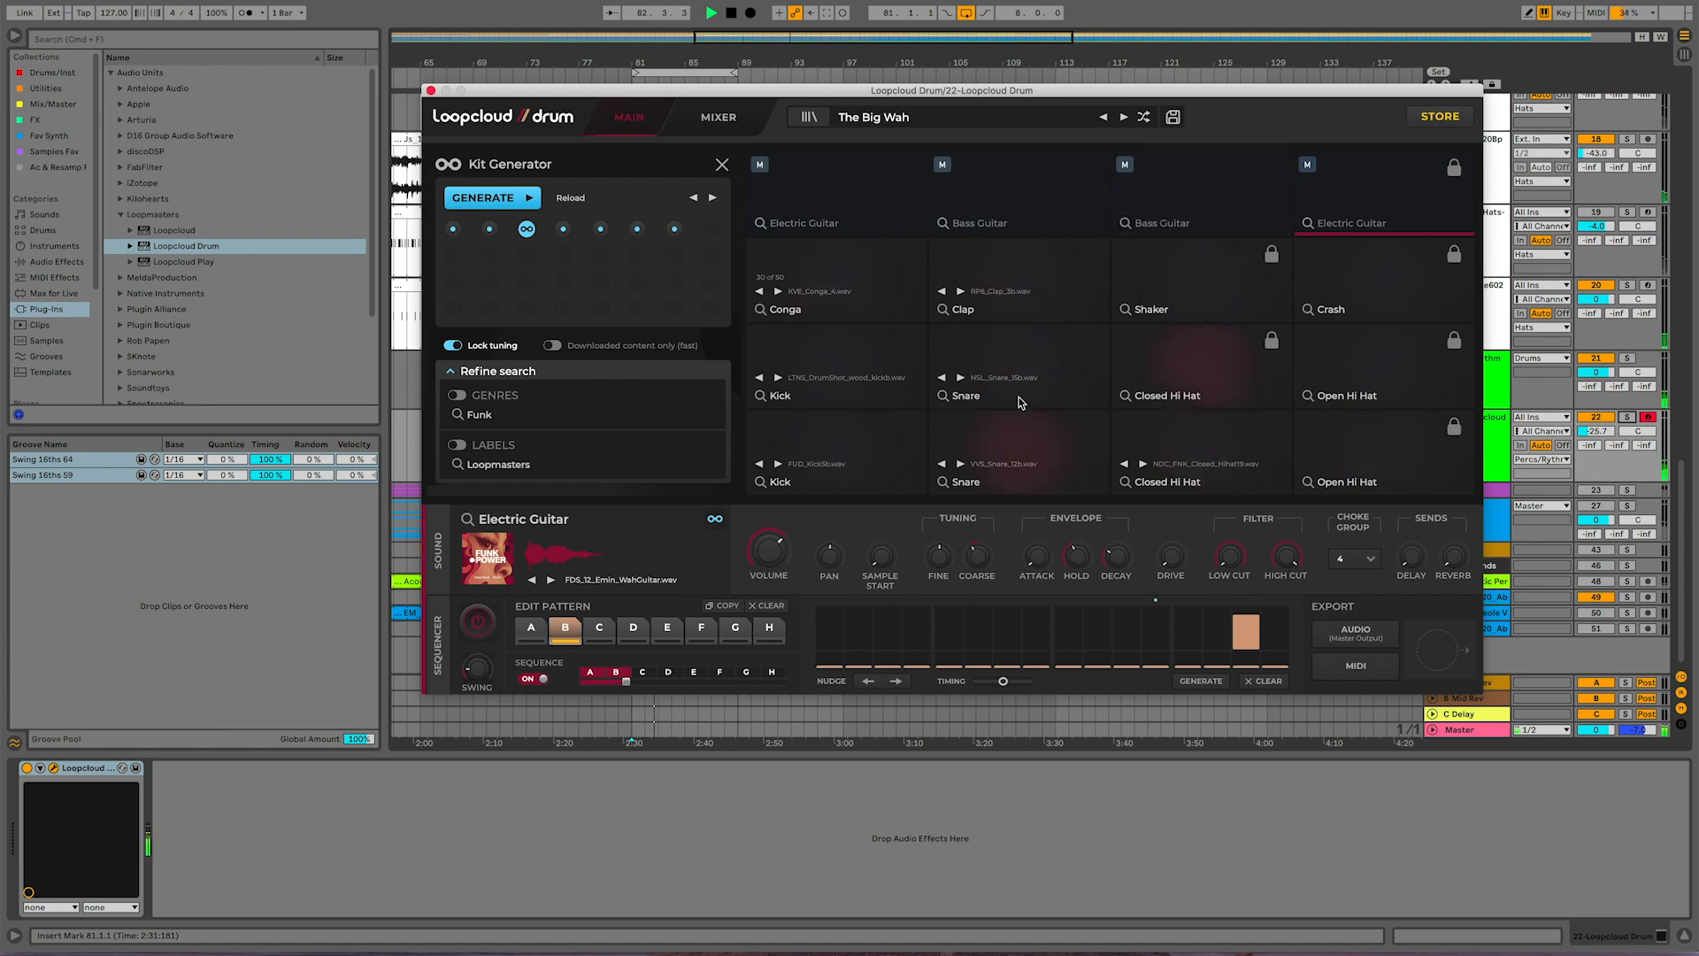
left_click(852, 276)
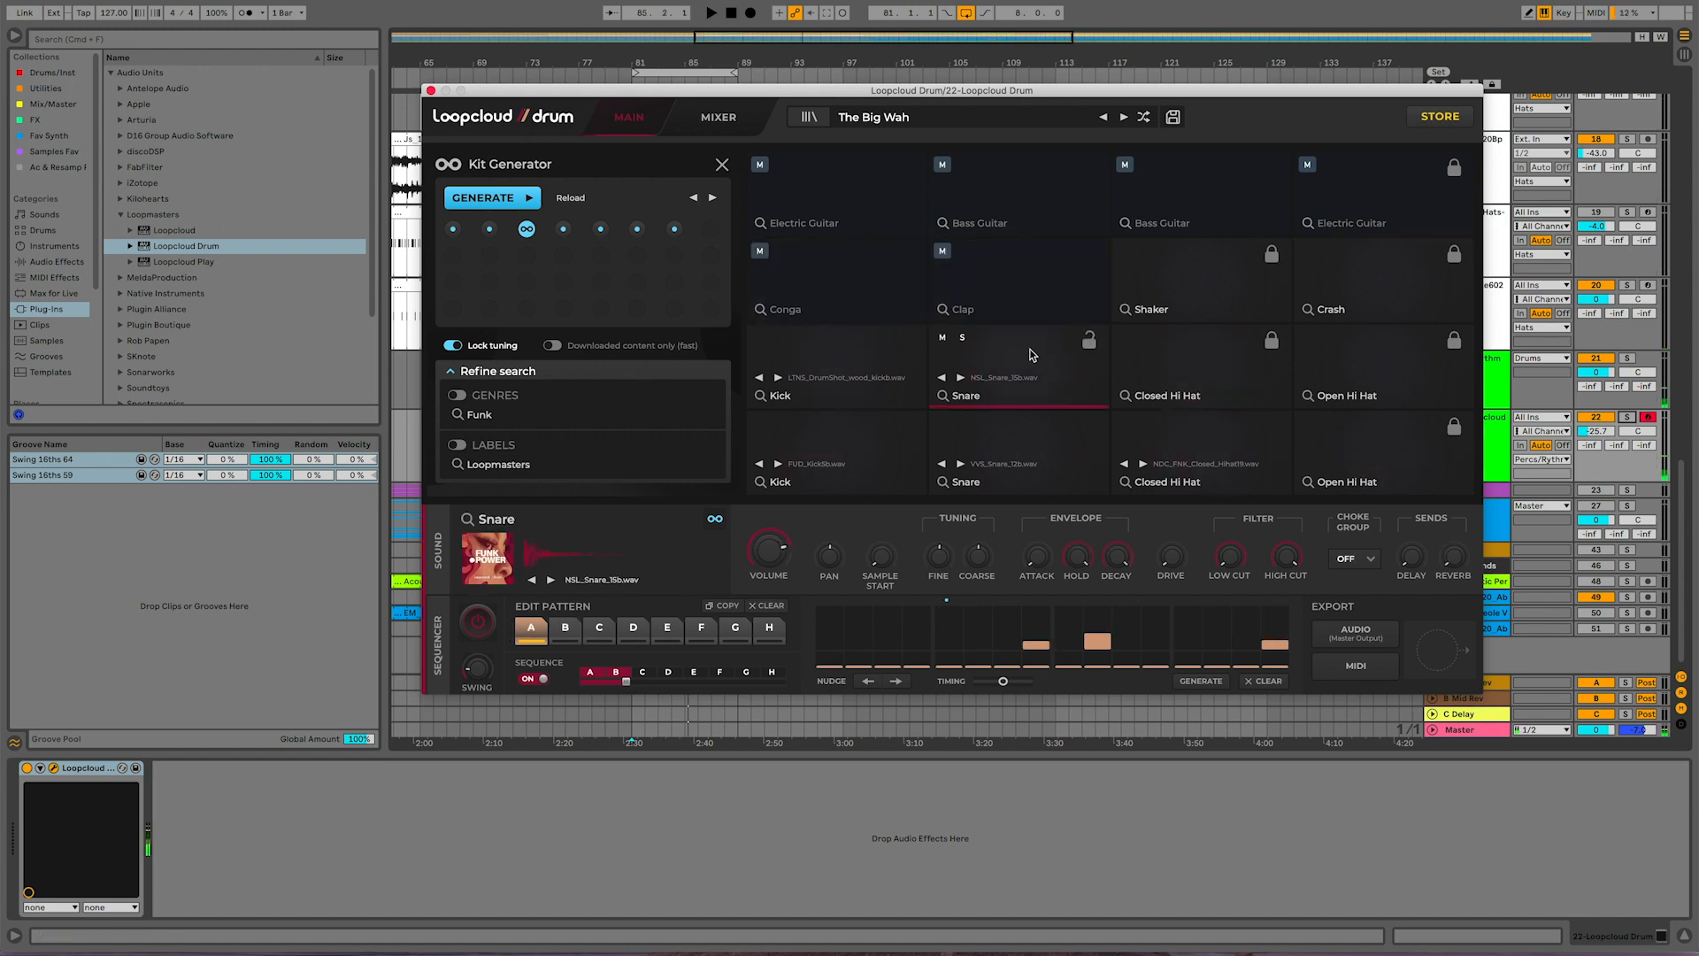
Step: Step the upper Snare pad forward through its sample alternatives to WRK_14x5_Jngls_Snr_Stick.wav
key("space")
left_click(960, 378)
left_click(962, 379)
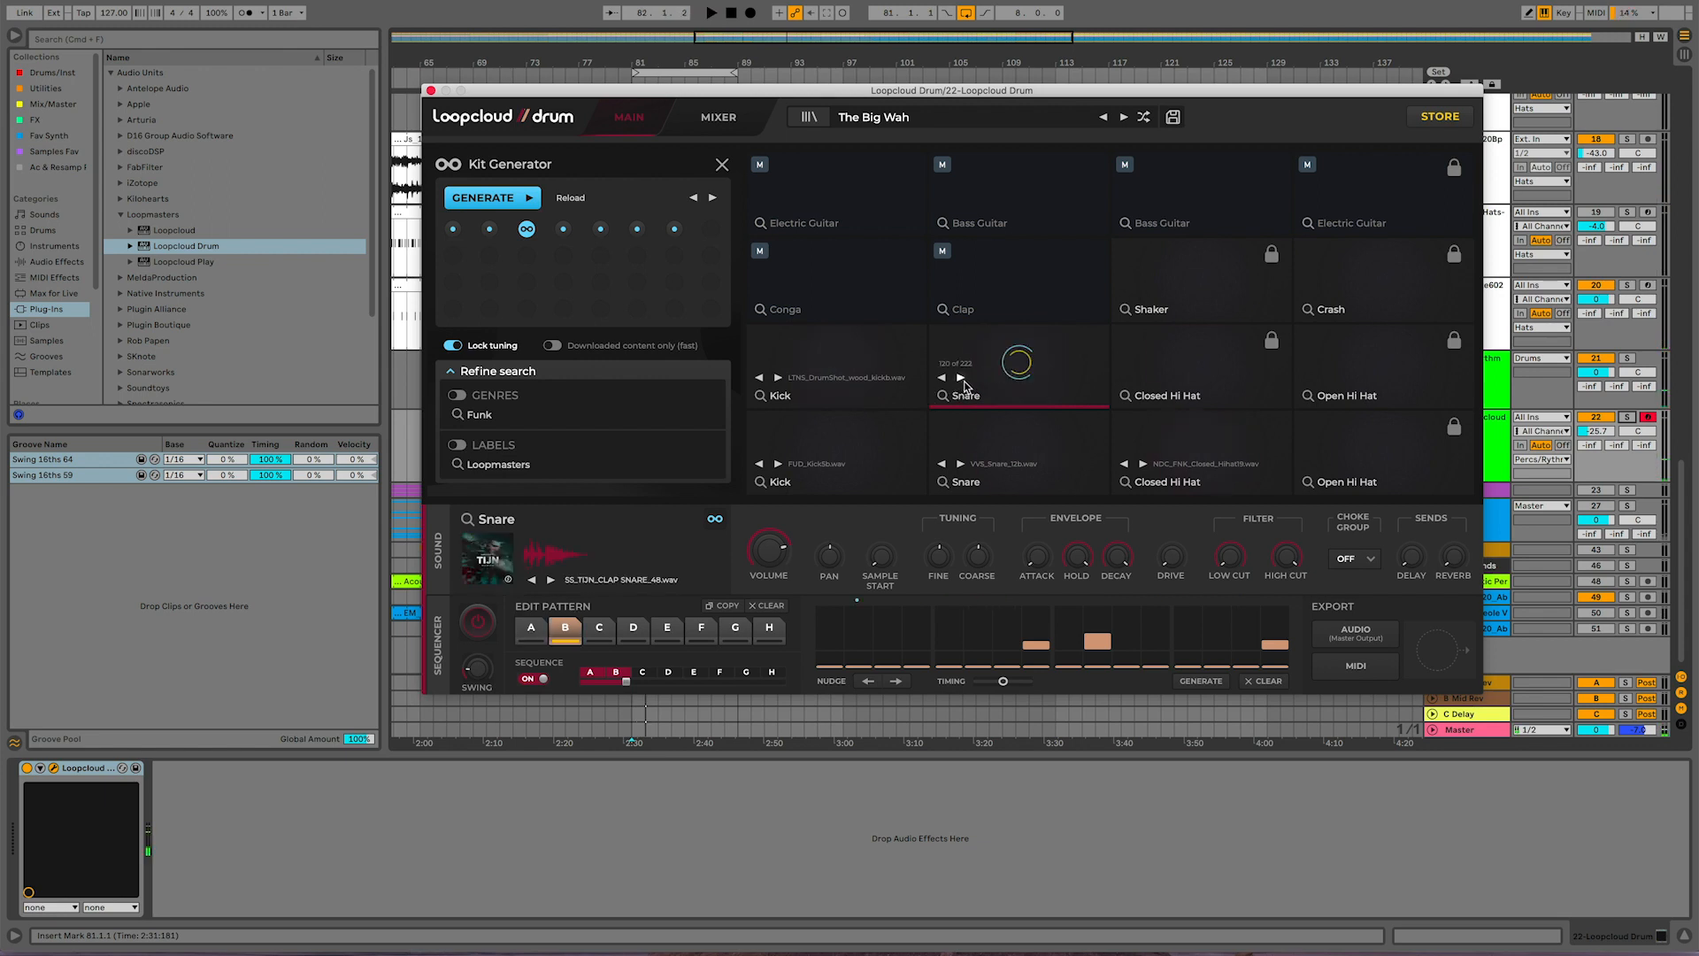
left_click(961, 379)
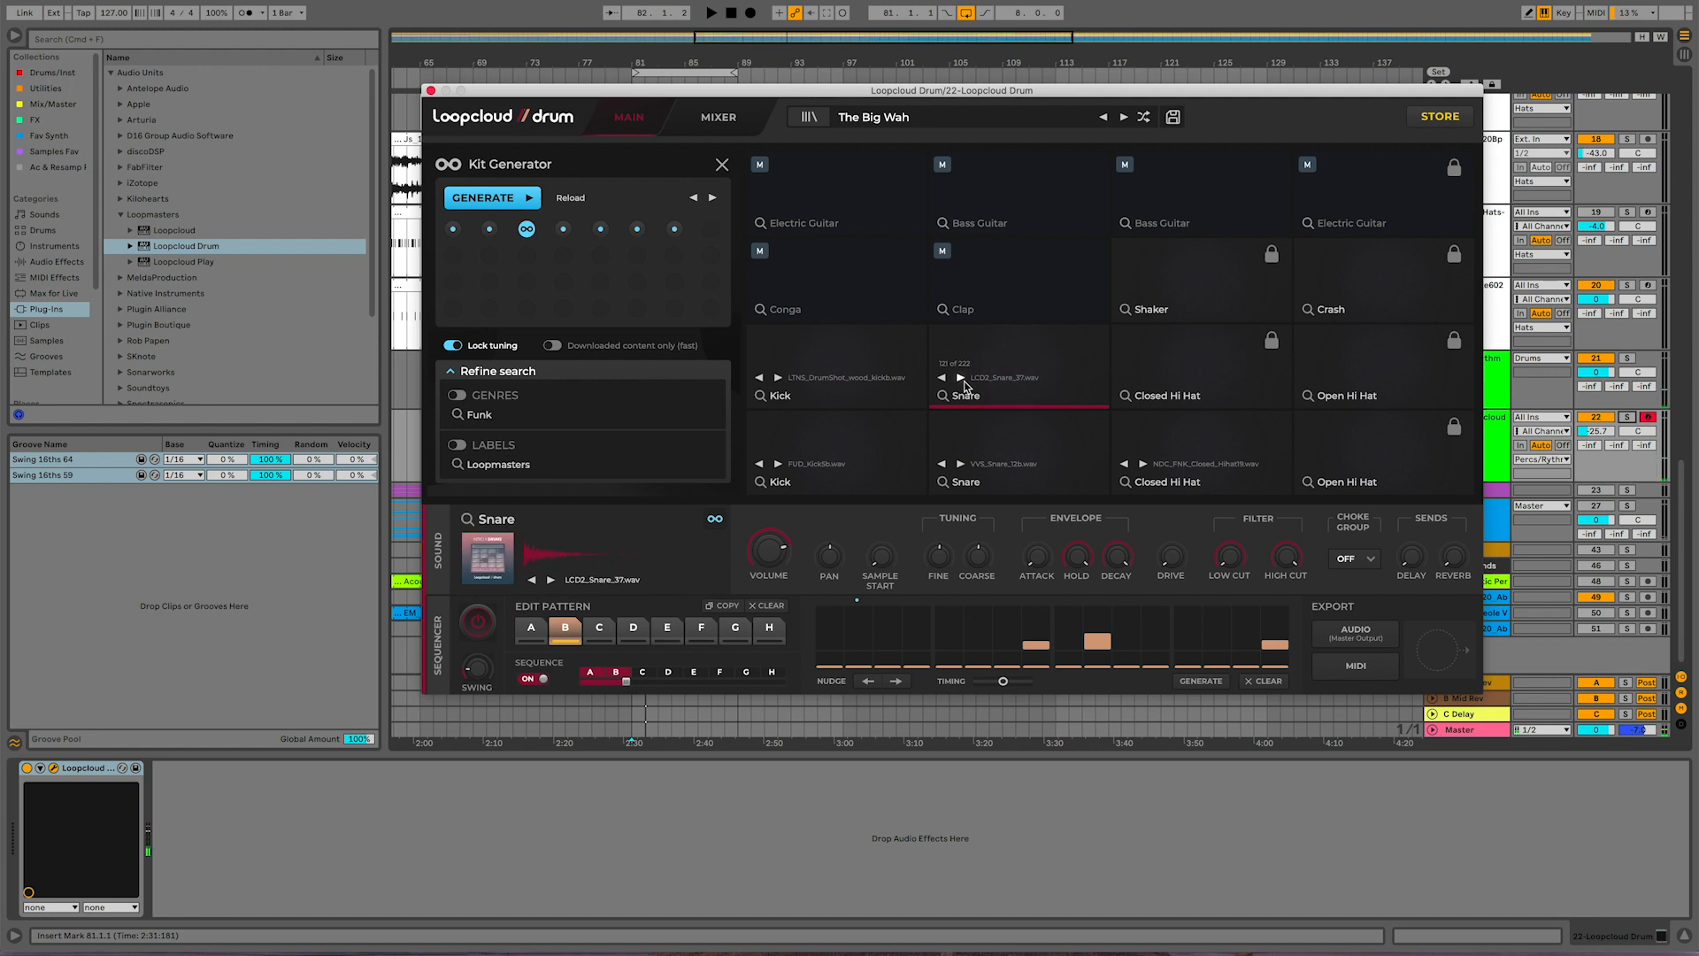
left_click(961, 379)
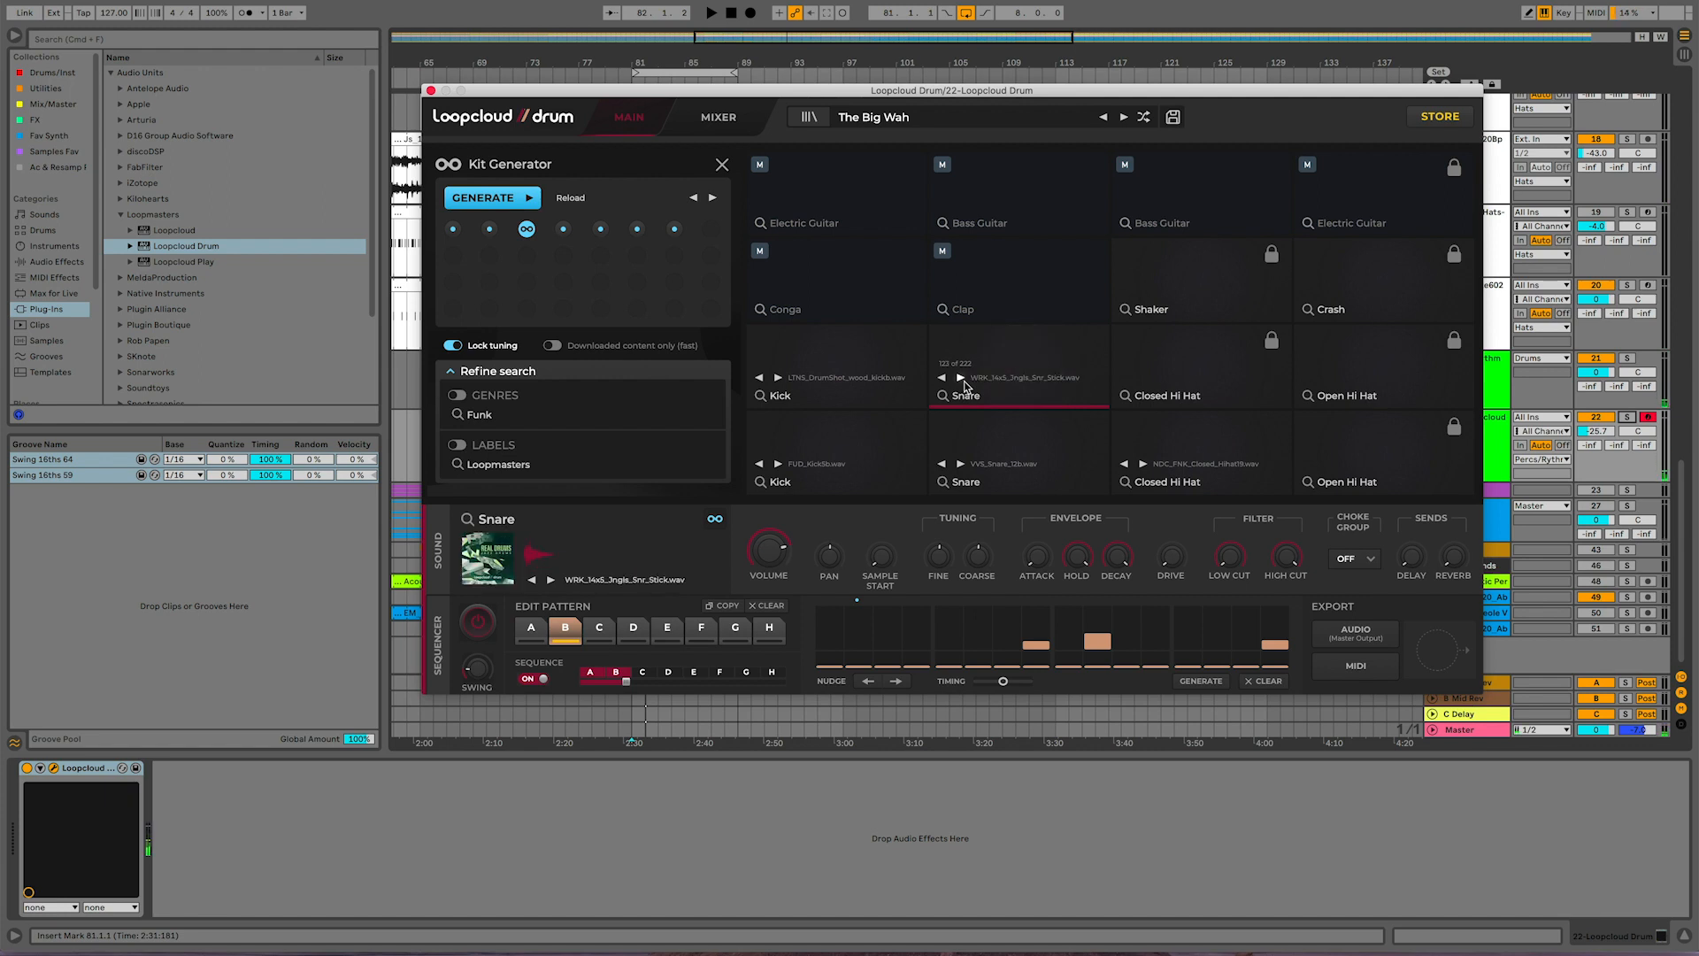
Step: Play the loop with the new snare in the mix and activate track 23 alongside it
key("space")
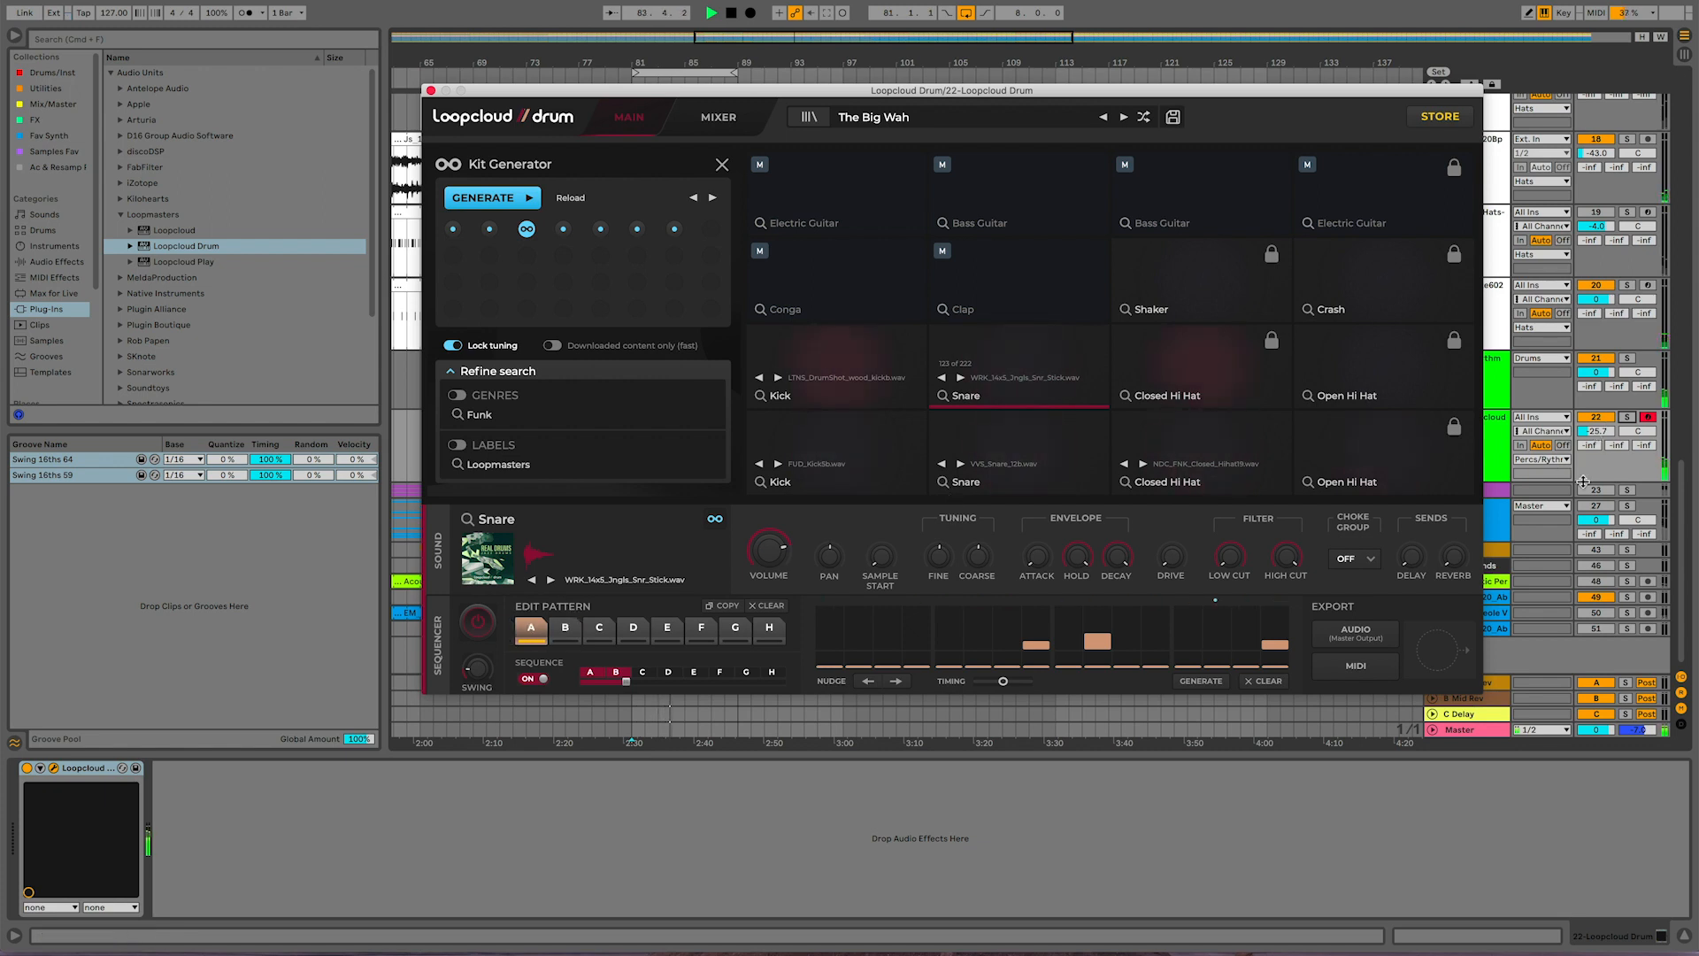
left_click(1586, 492)
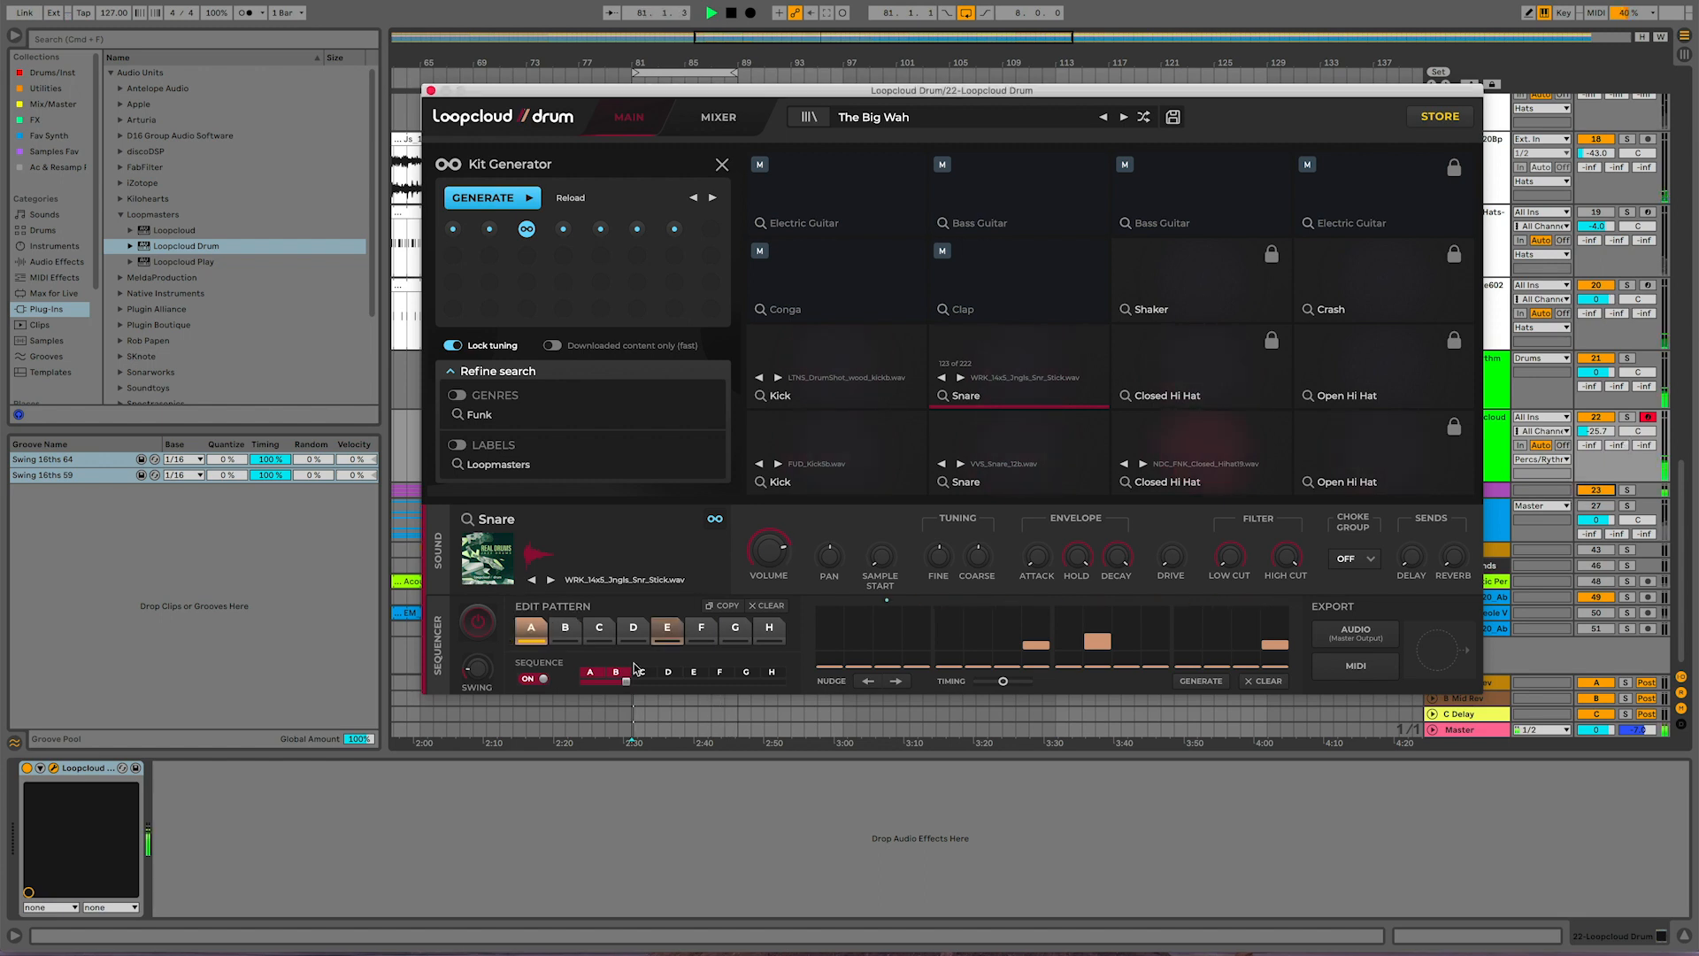
key("space")
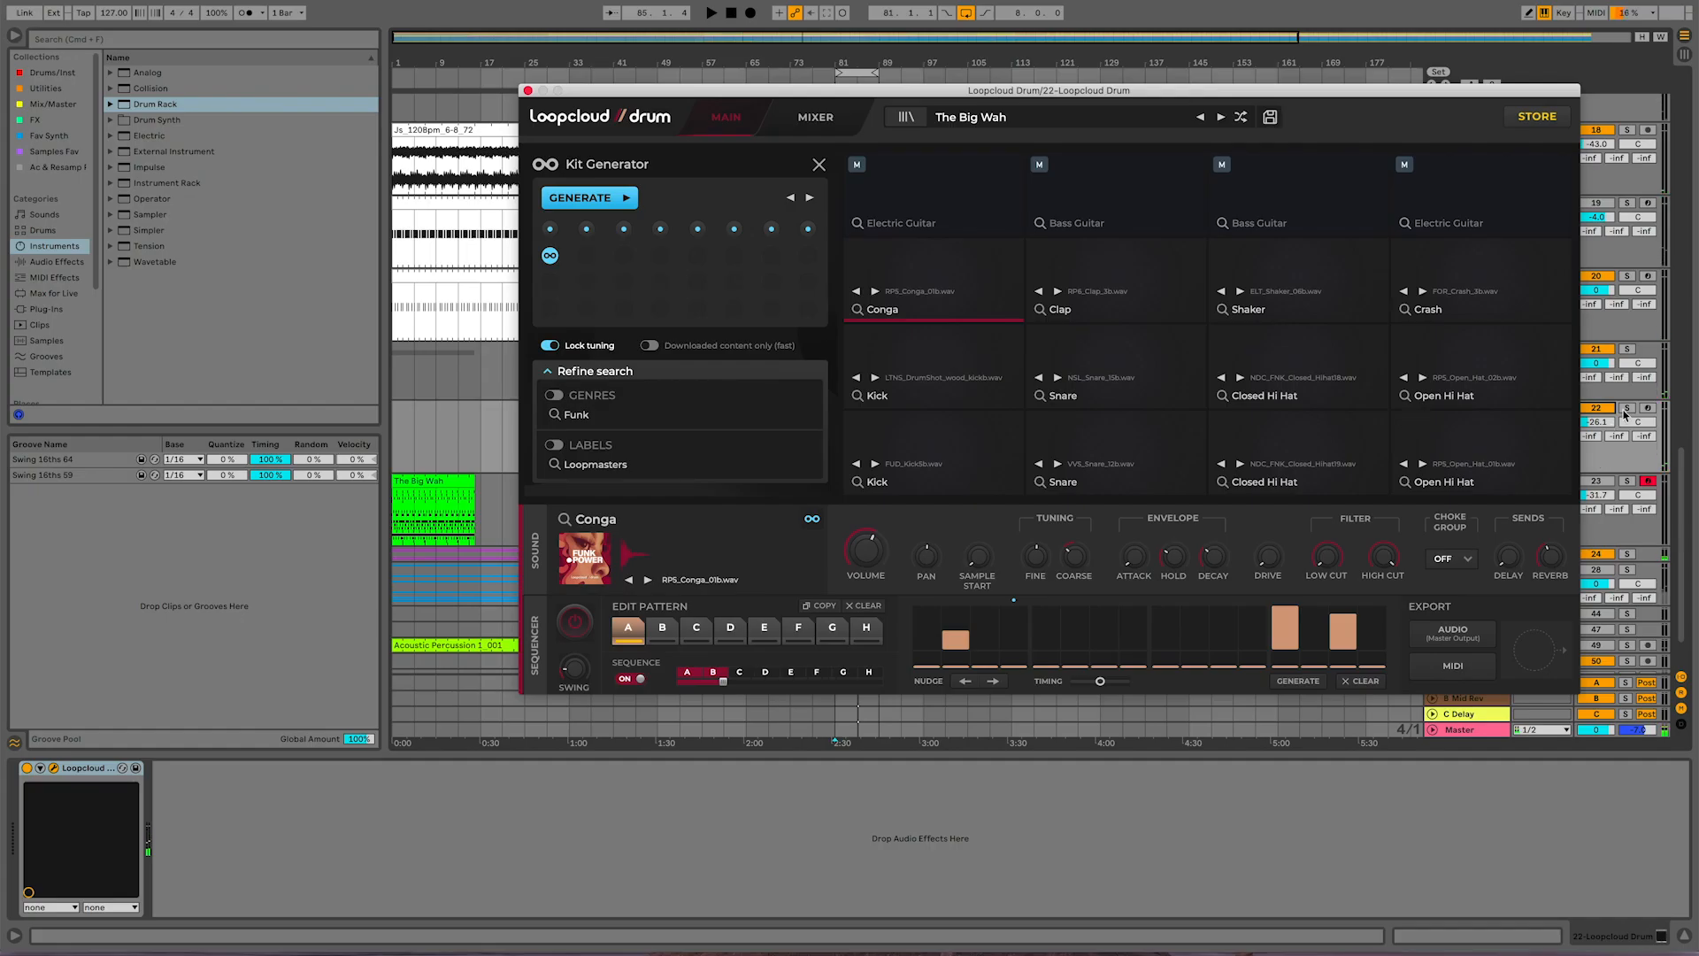
Step: Solo the Loopcloud Drum track and load SNARE-V04-CustomWorks-6x13.wav from the Ac & Resamp collection onto the upper Snare pad
left_click(1626, 409)
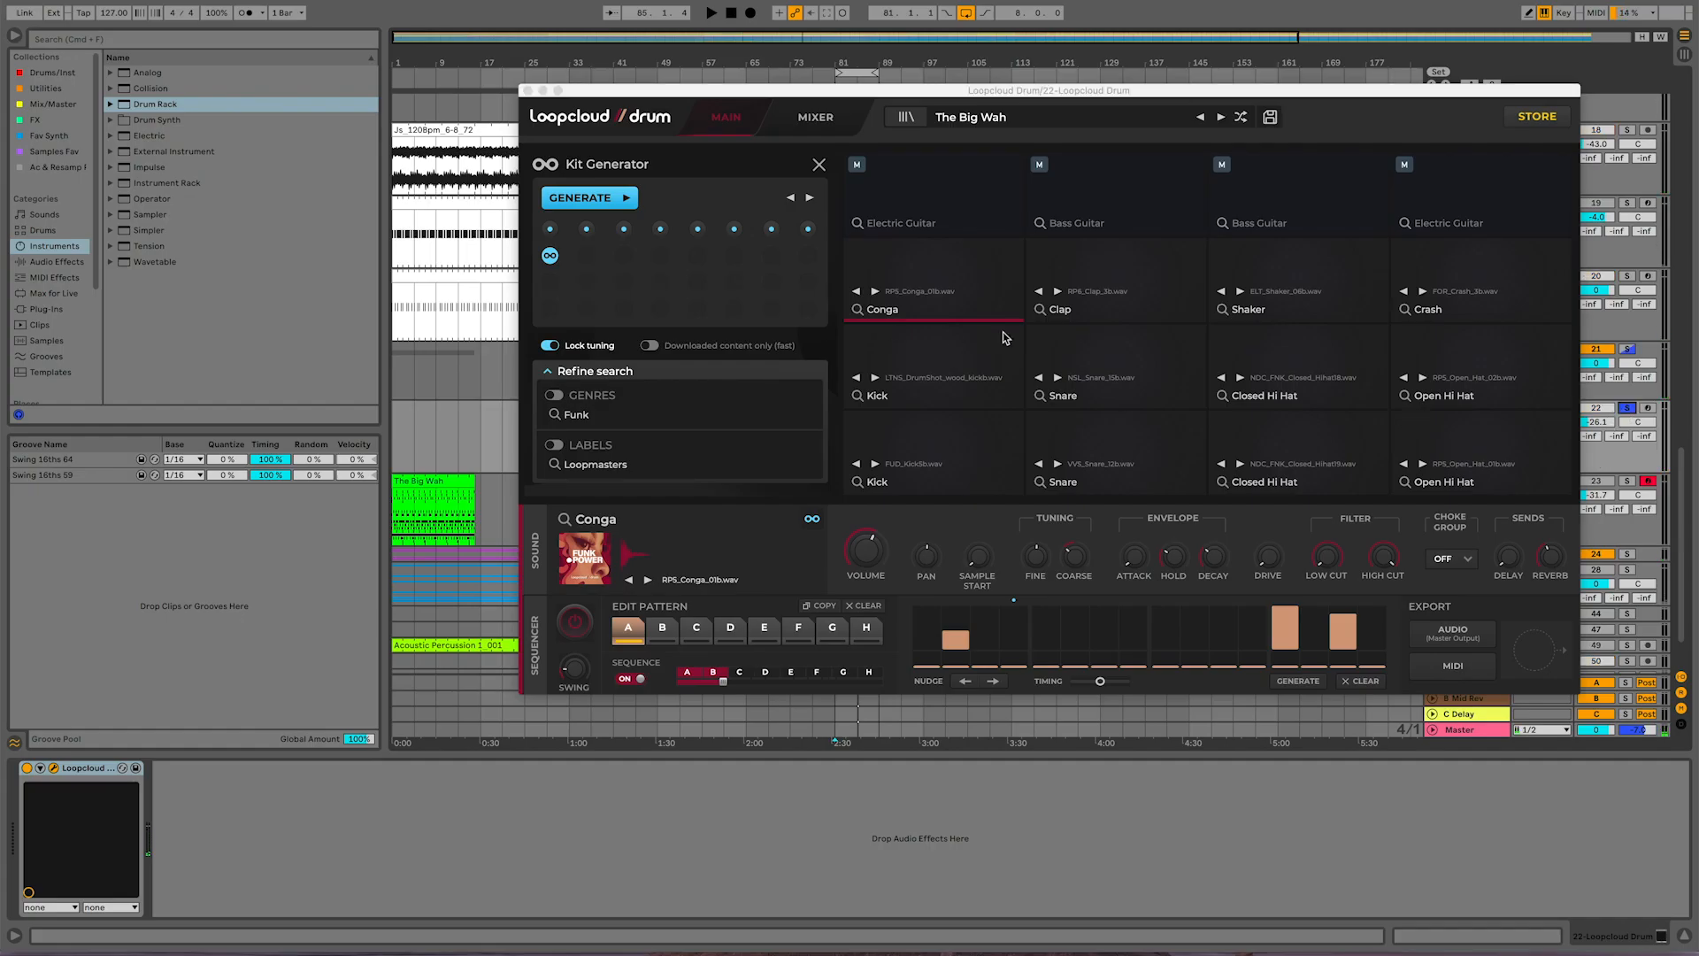
left_click(1094, 360)
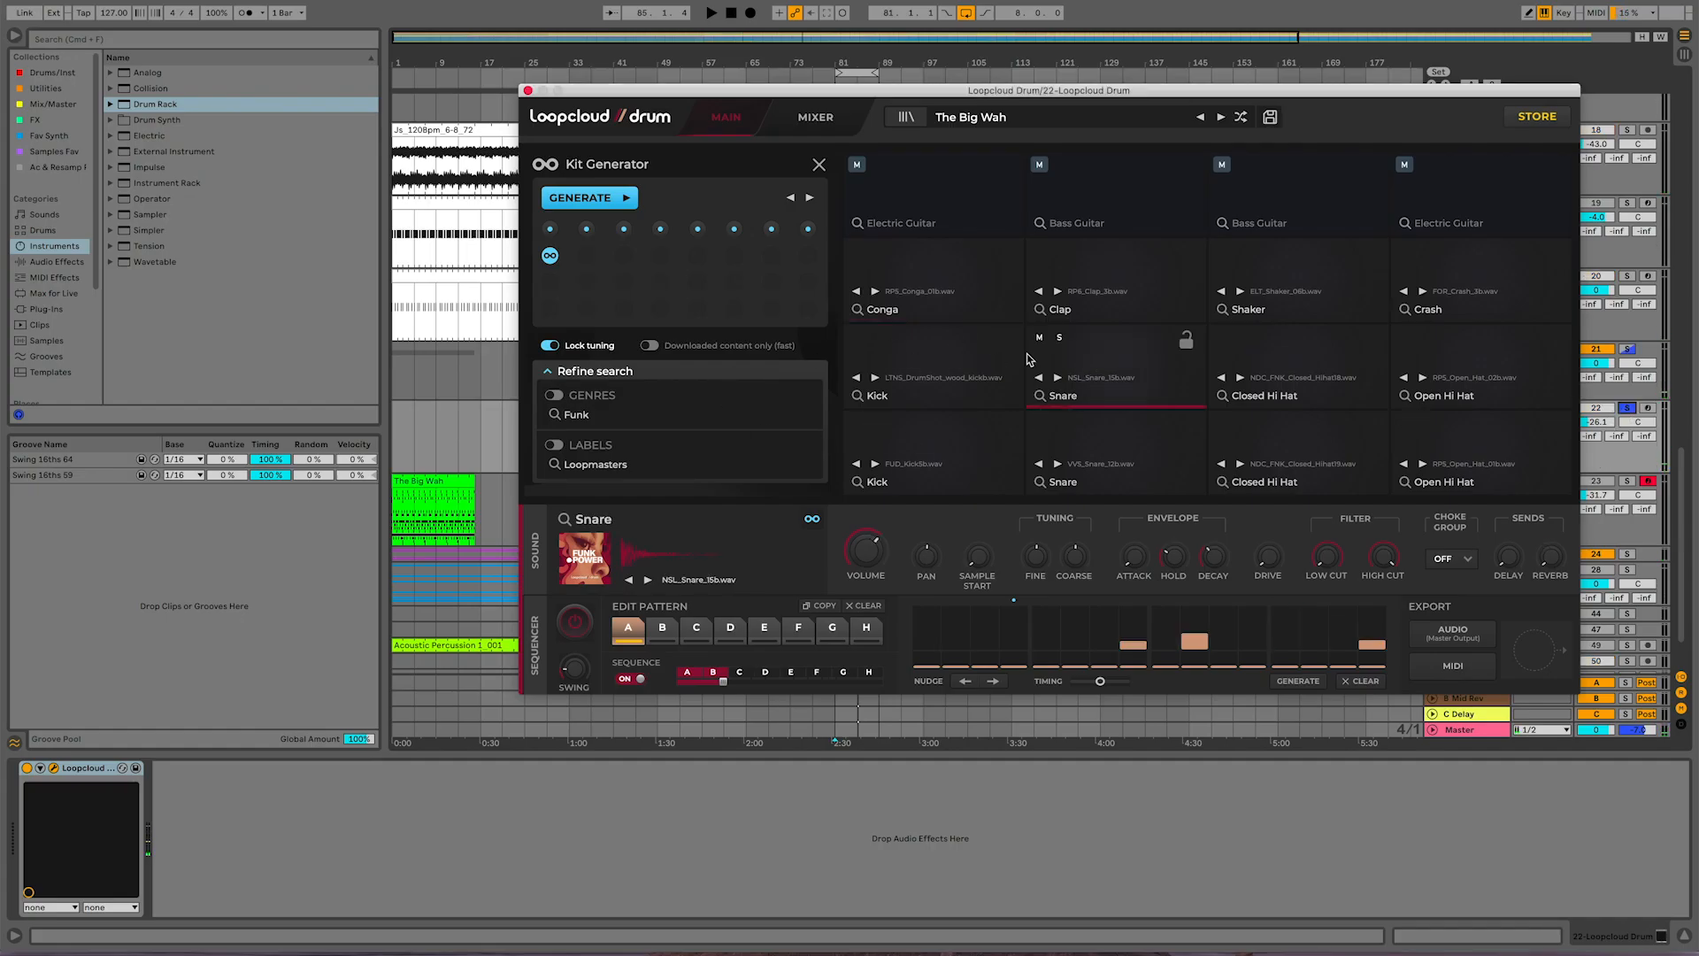
scroll(46, 317, "down", 5)
left_click(44, 300)
left_click(33, 142)
scroll(26, 131, "up", 5)
left_click(45, 168)
left_click(223, 170)
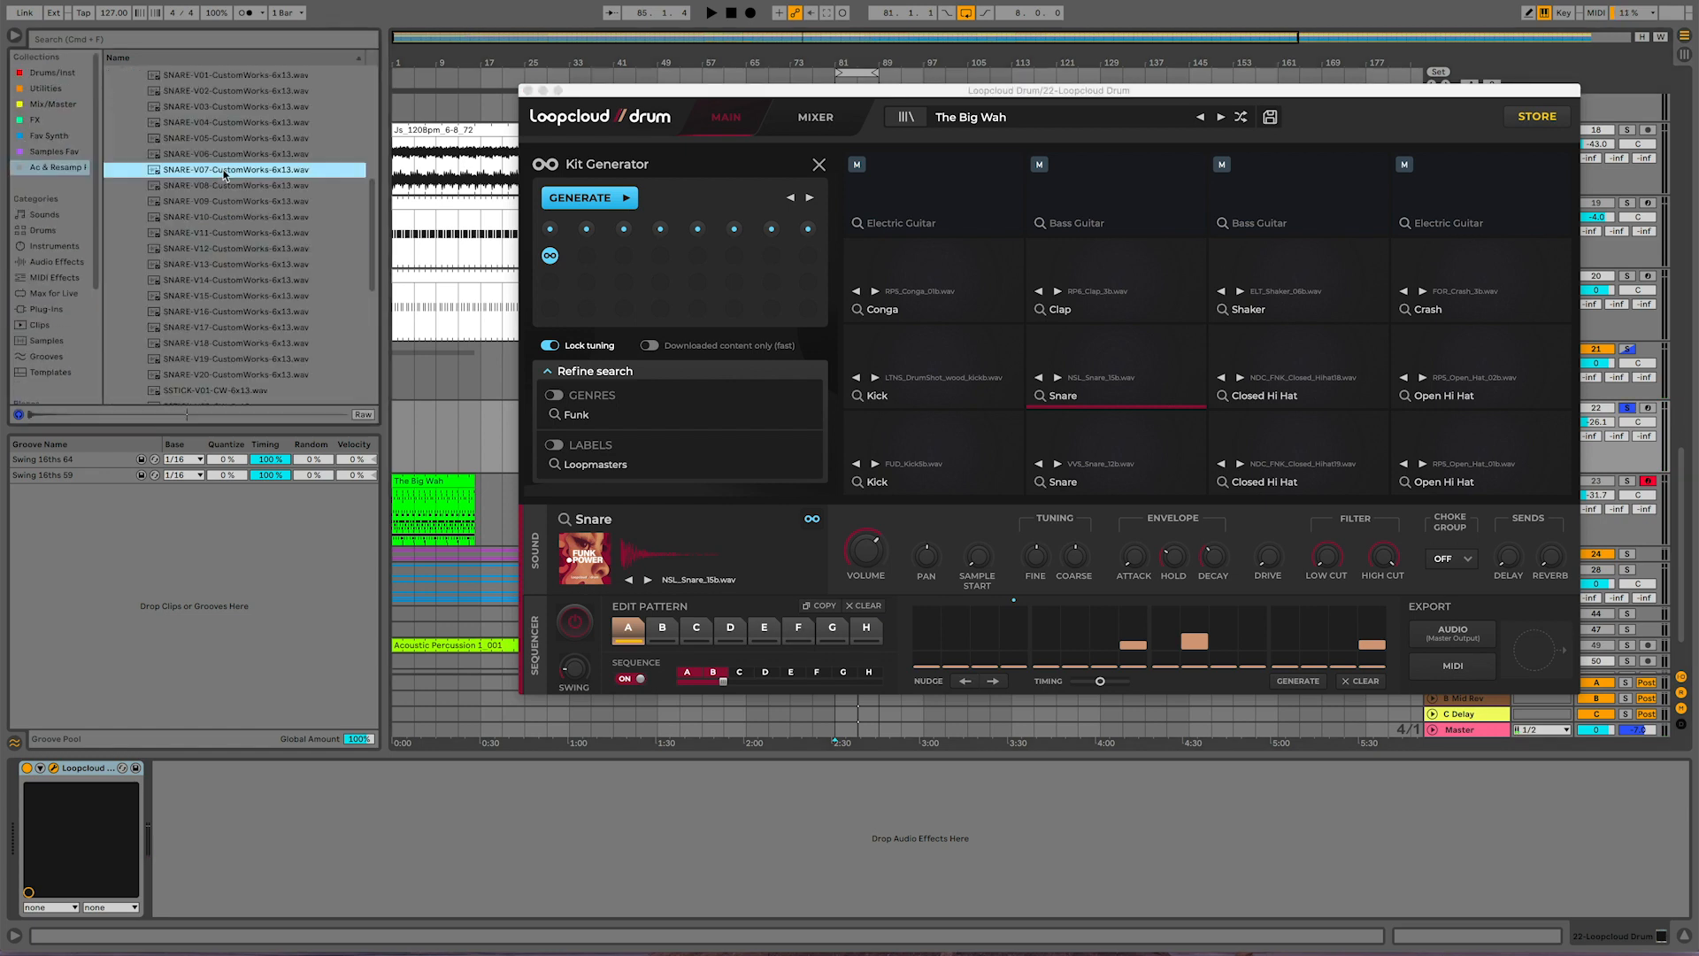
left_click(210, 124)
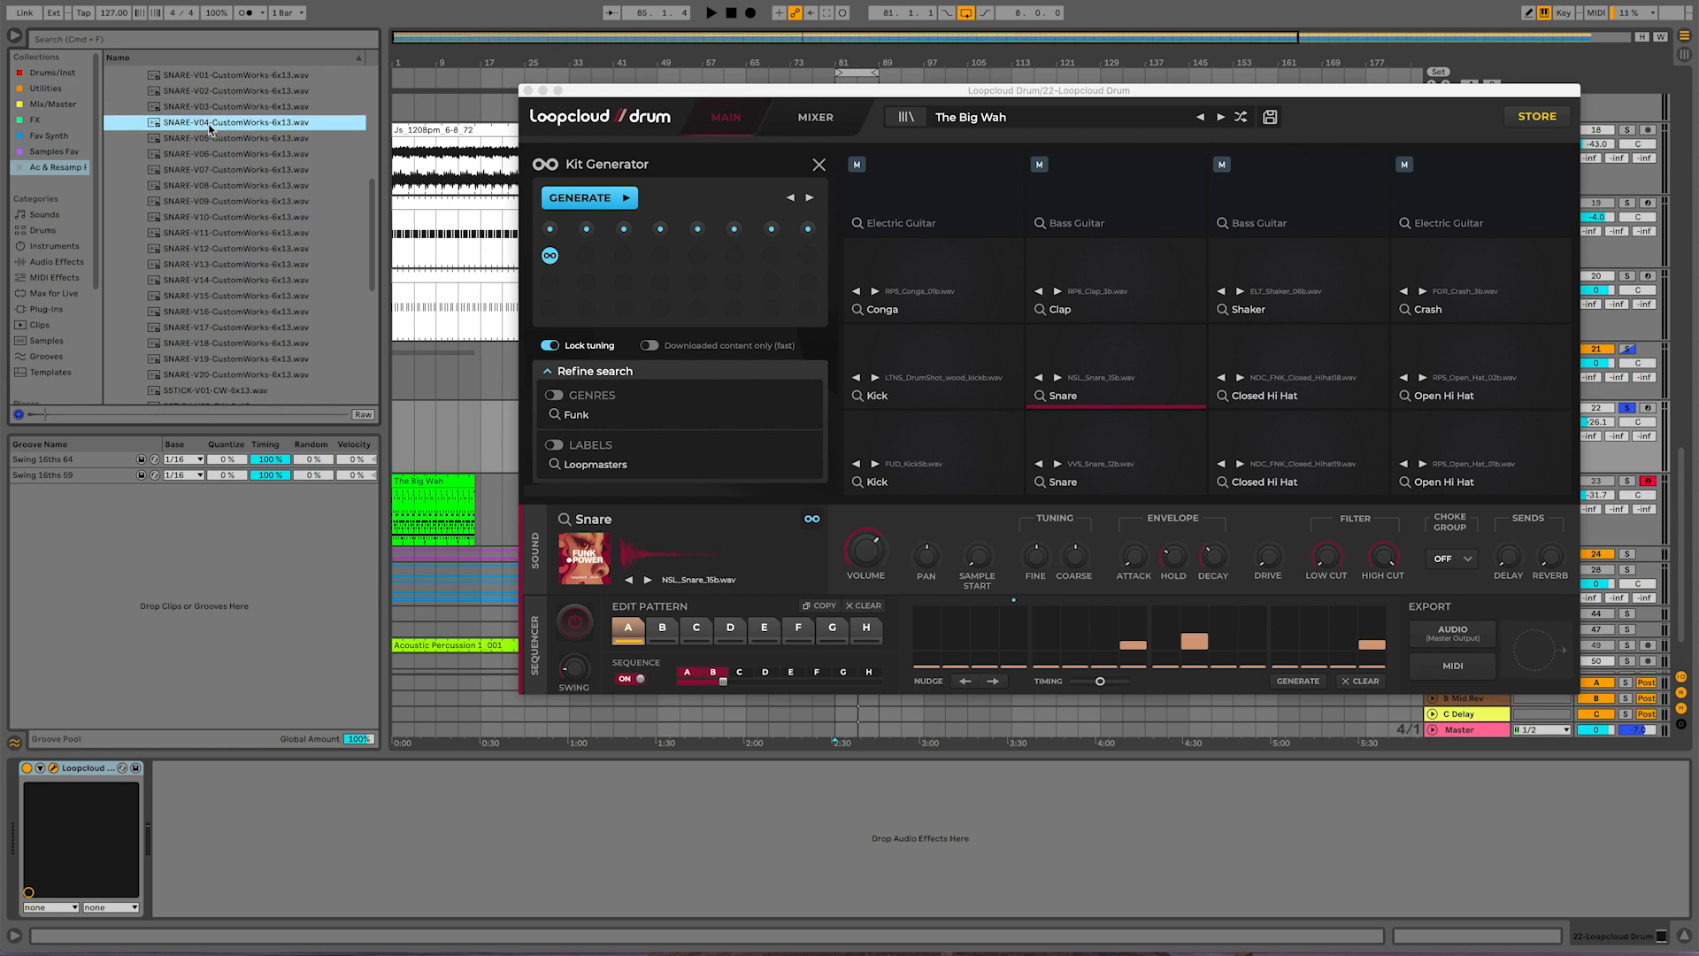
left_click_drag(203, 131, 1065, 402)
Step: Raise the volume of the SNARE-V04 pad slightly while playing the pattern
key("space")
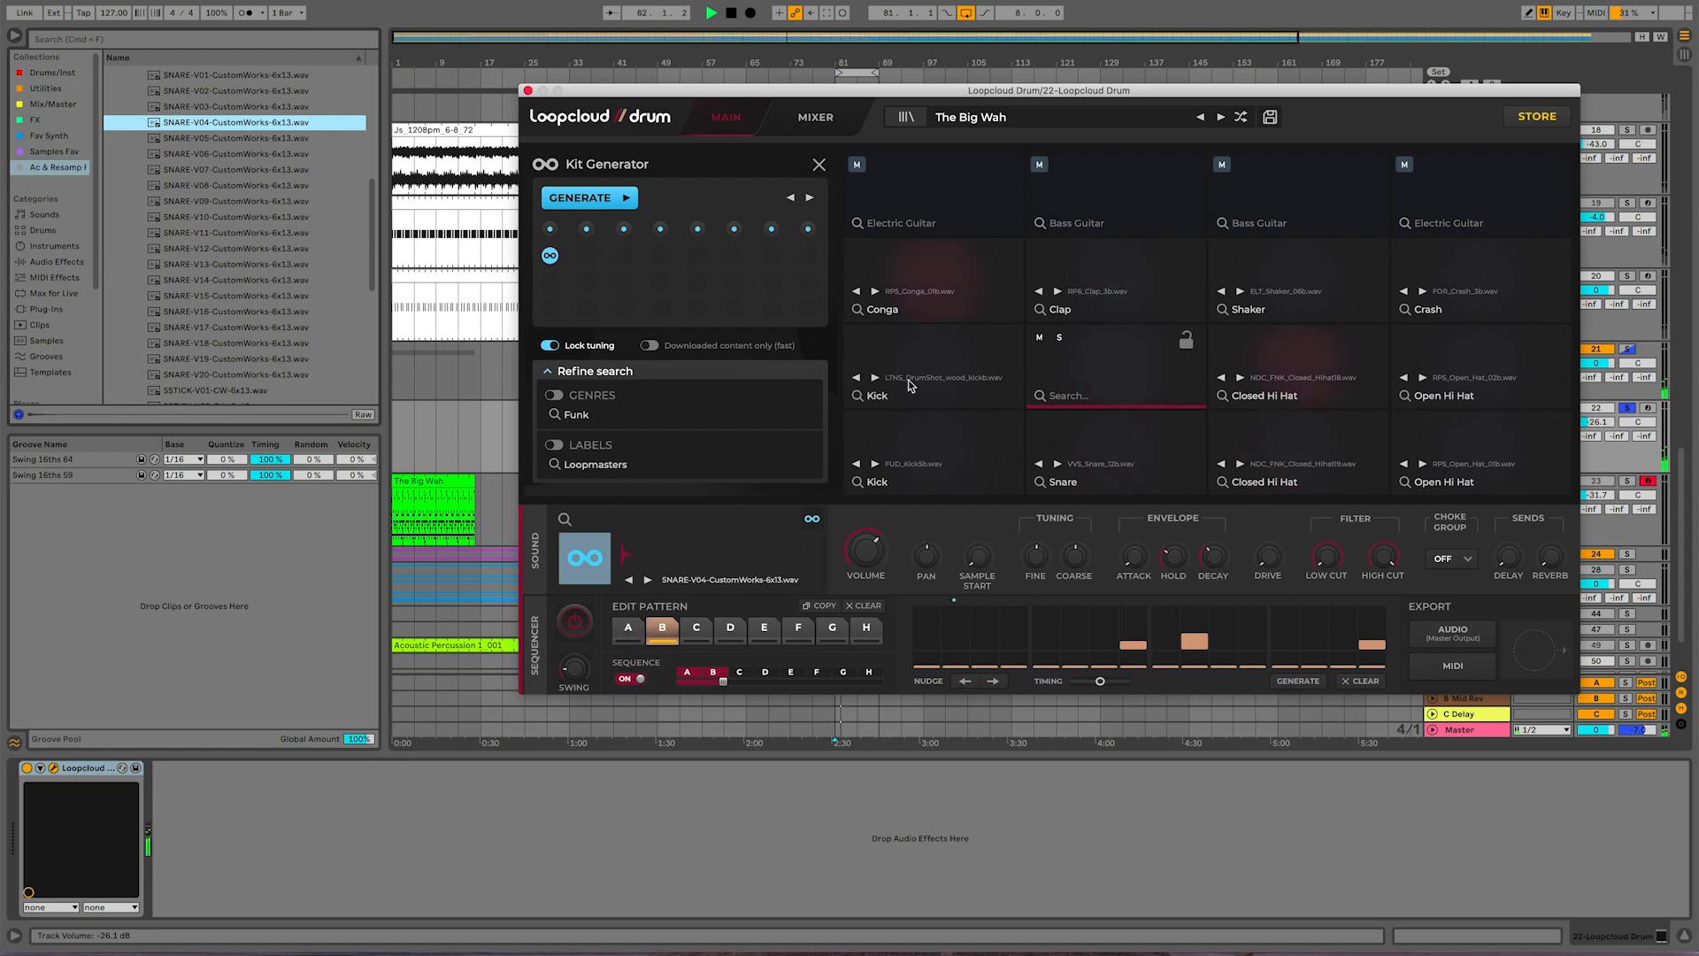
left_click_drag(868, 542, 868, 535)
key("space")
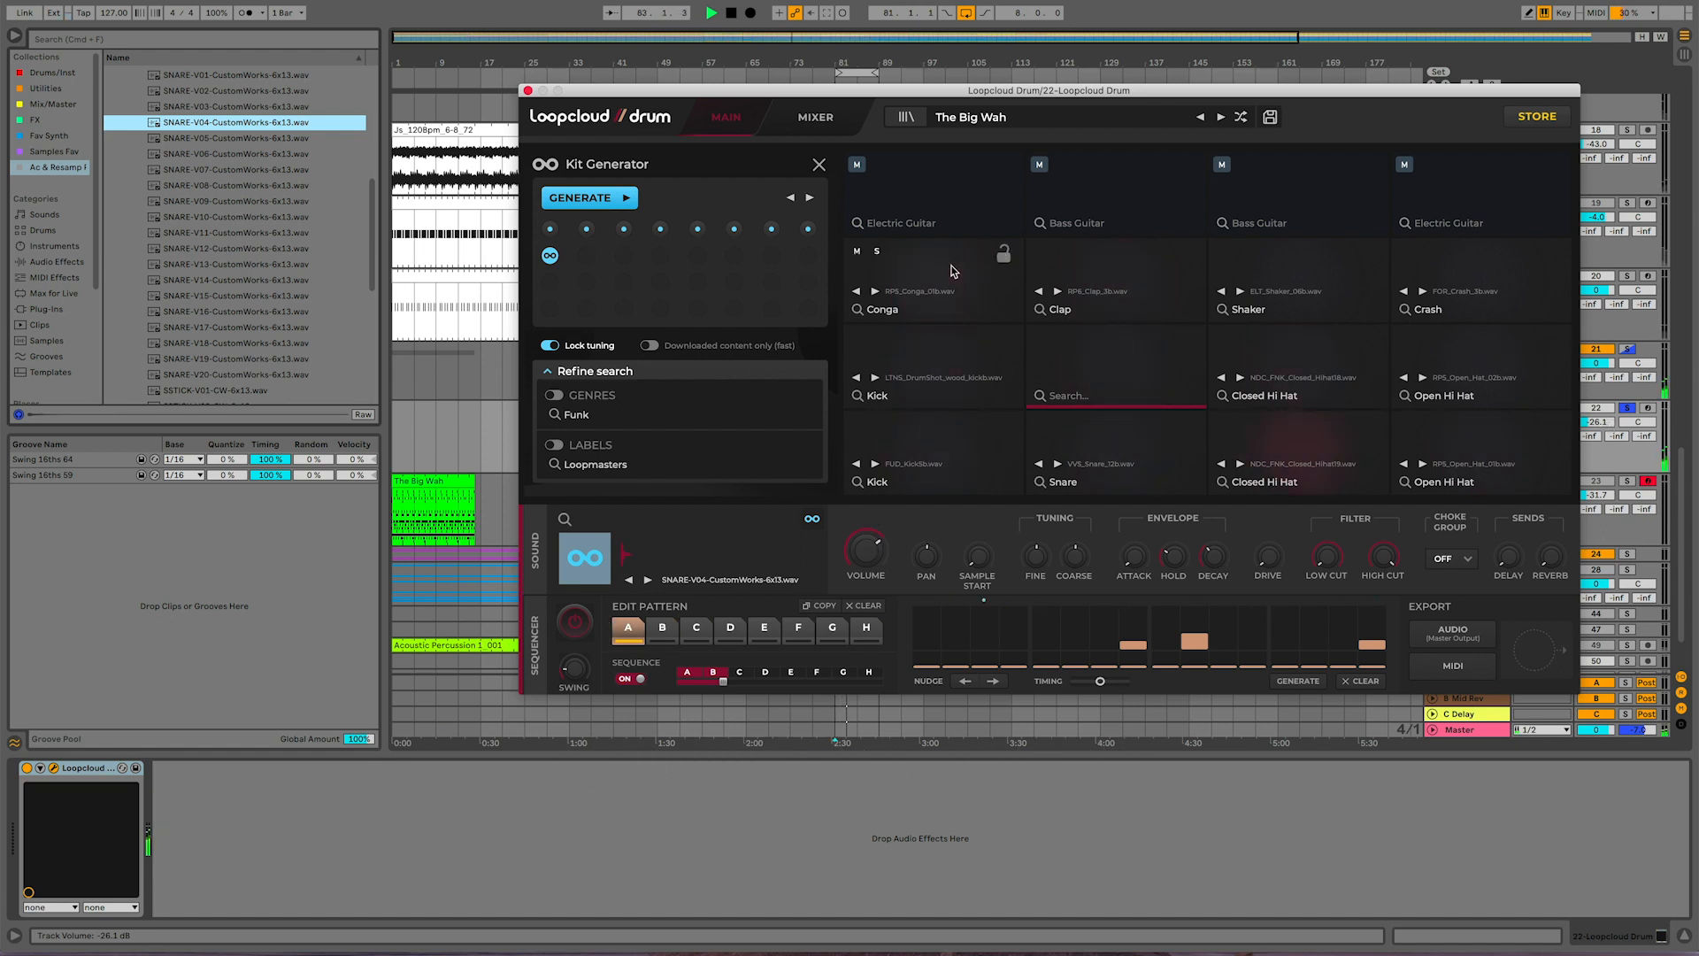
Step: Replace the Conga pad's sound with SNARE-V01-CustomWorks-6x13.wav from the Ac & Resamp collection and start playback
left_click(938, 271)
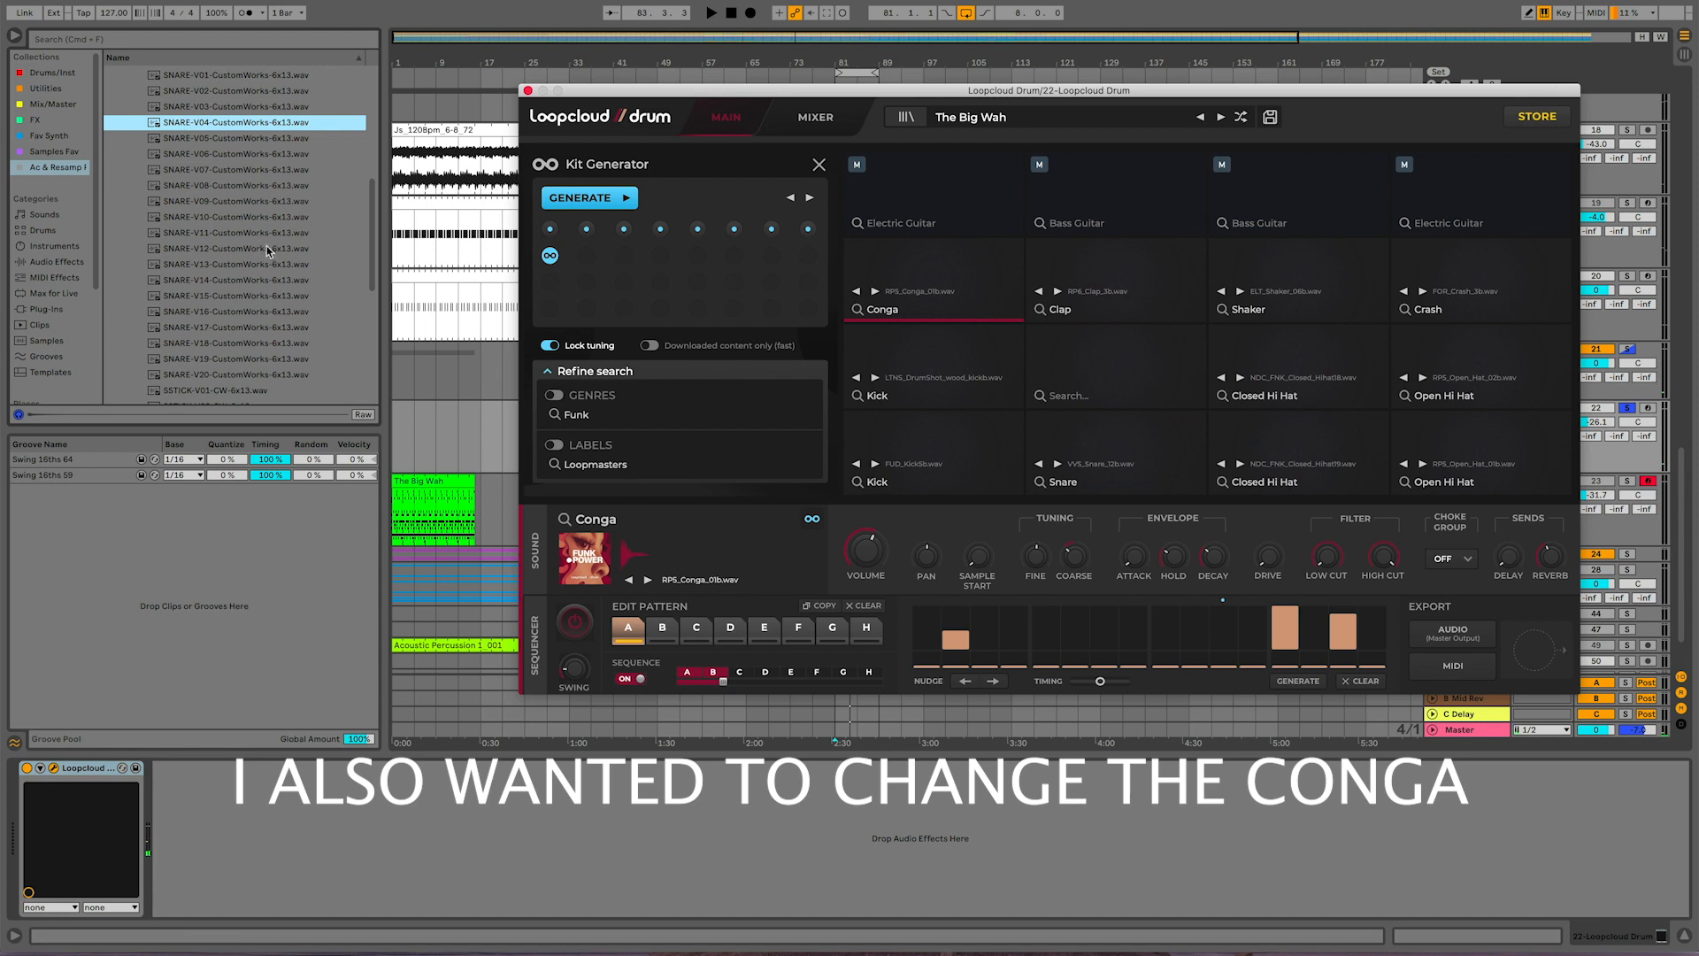
scroll(220, 338, "down", 8)
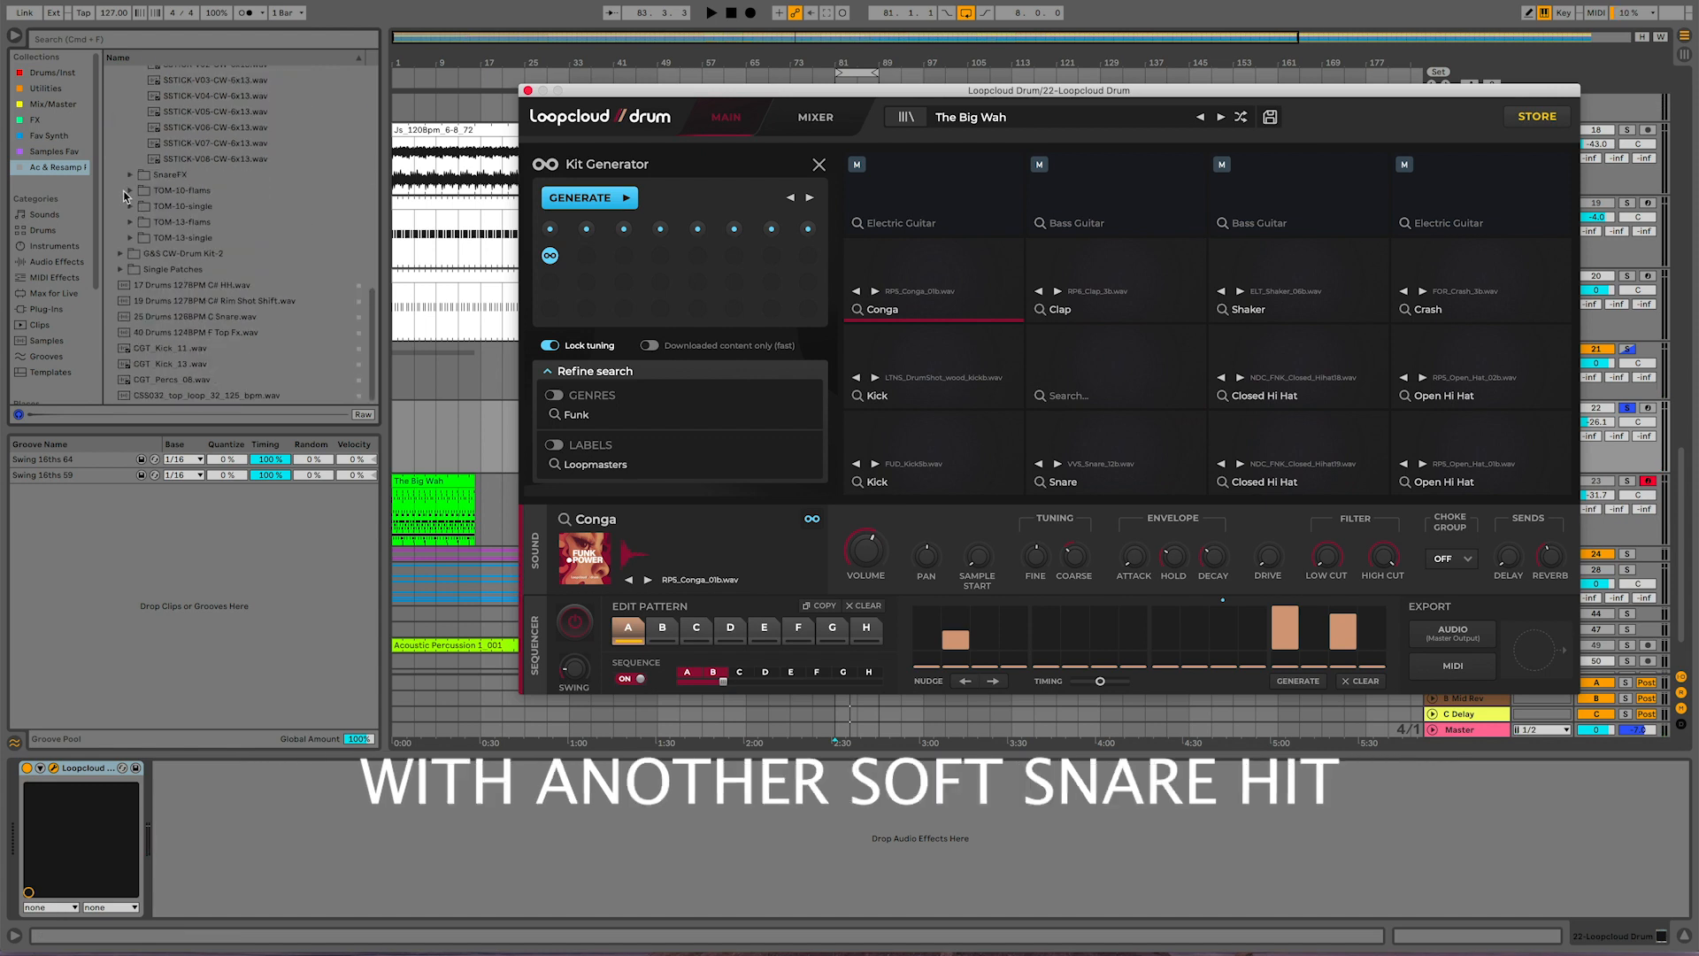
left_click(124, 189)
scroll(195, 160, "up", 8)
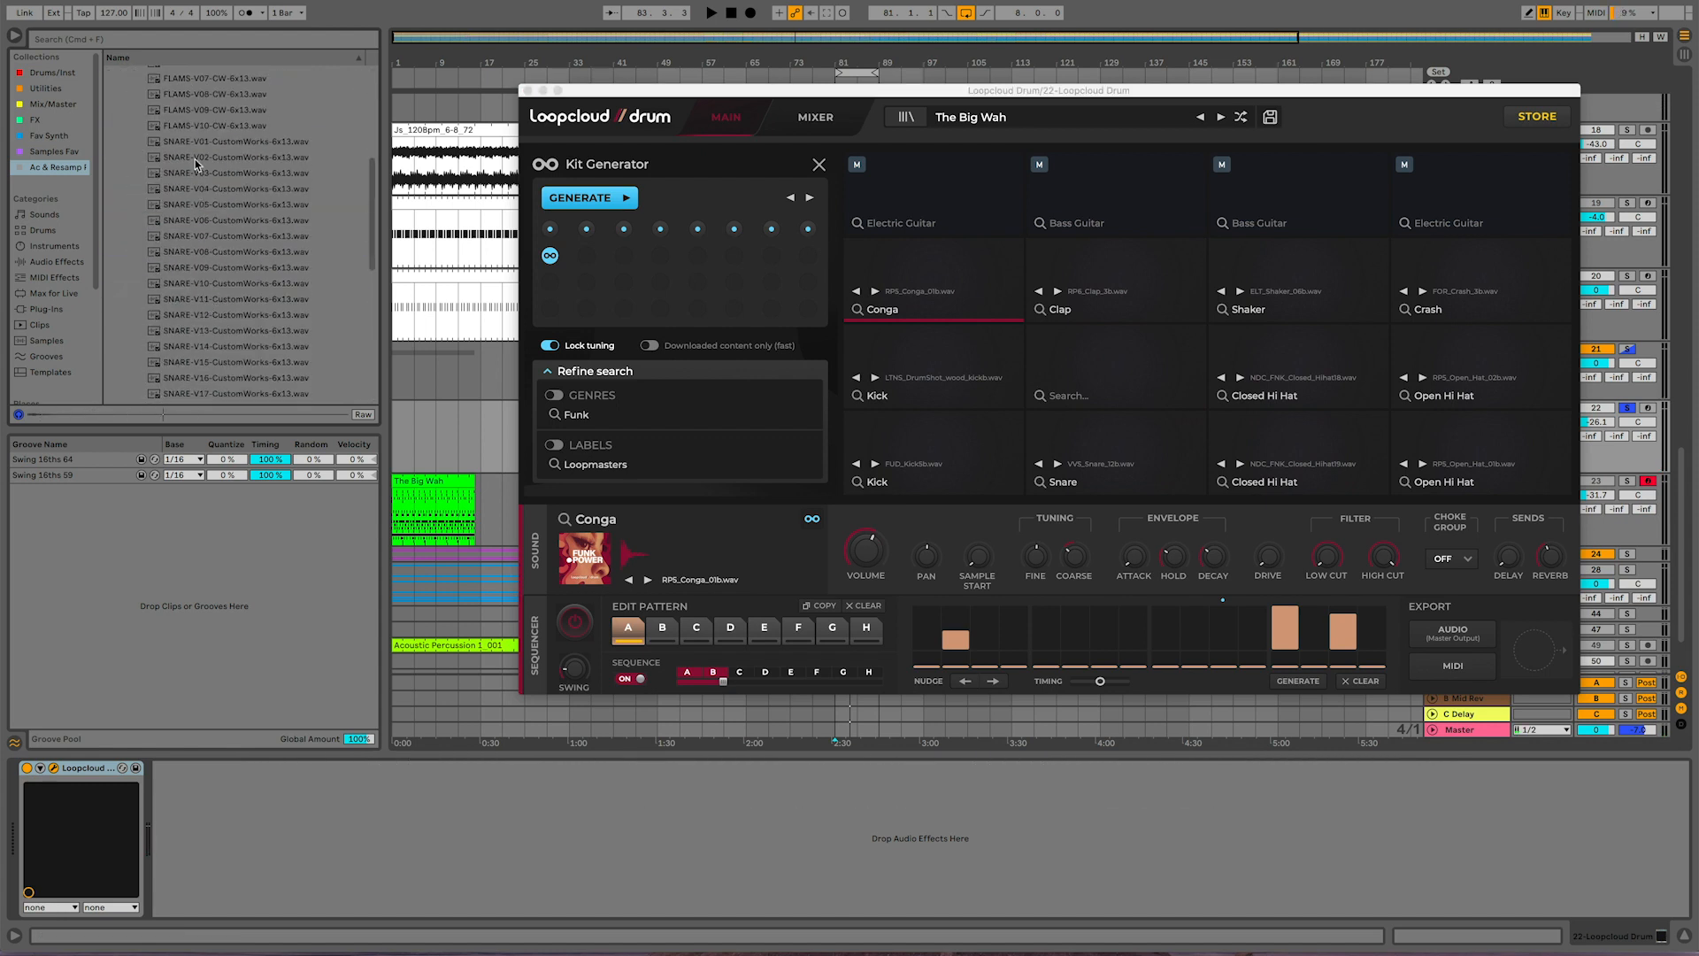
left_click(194, 148)
left_click_drag(286, 173, 927, 299)
key("space")
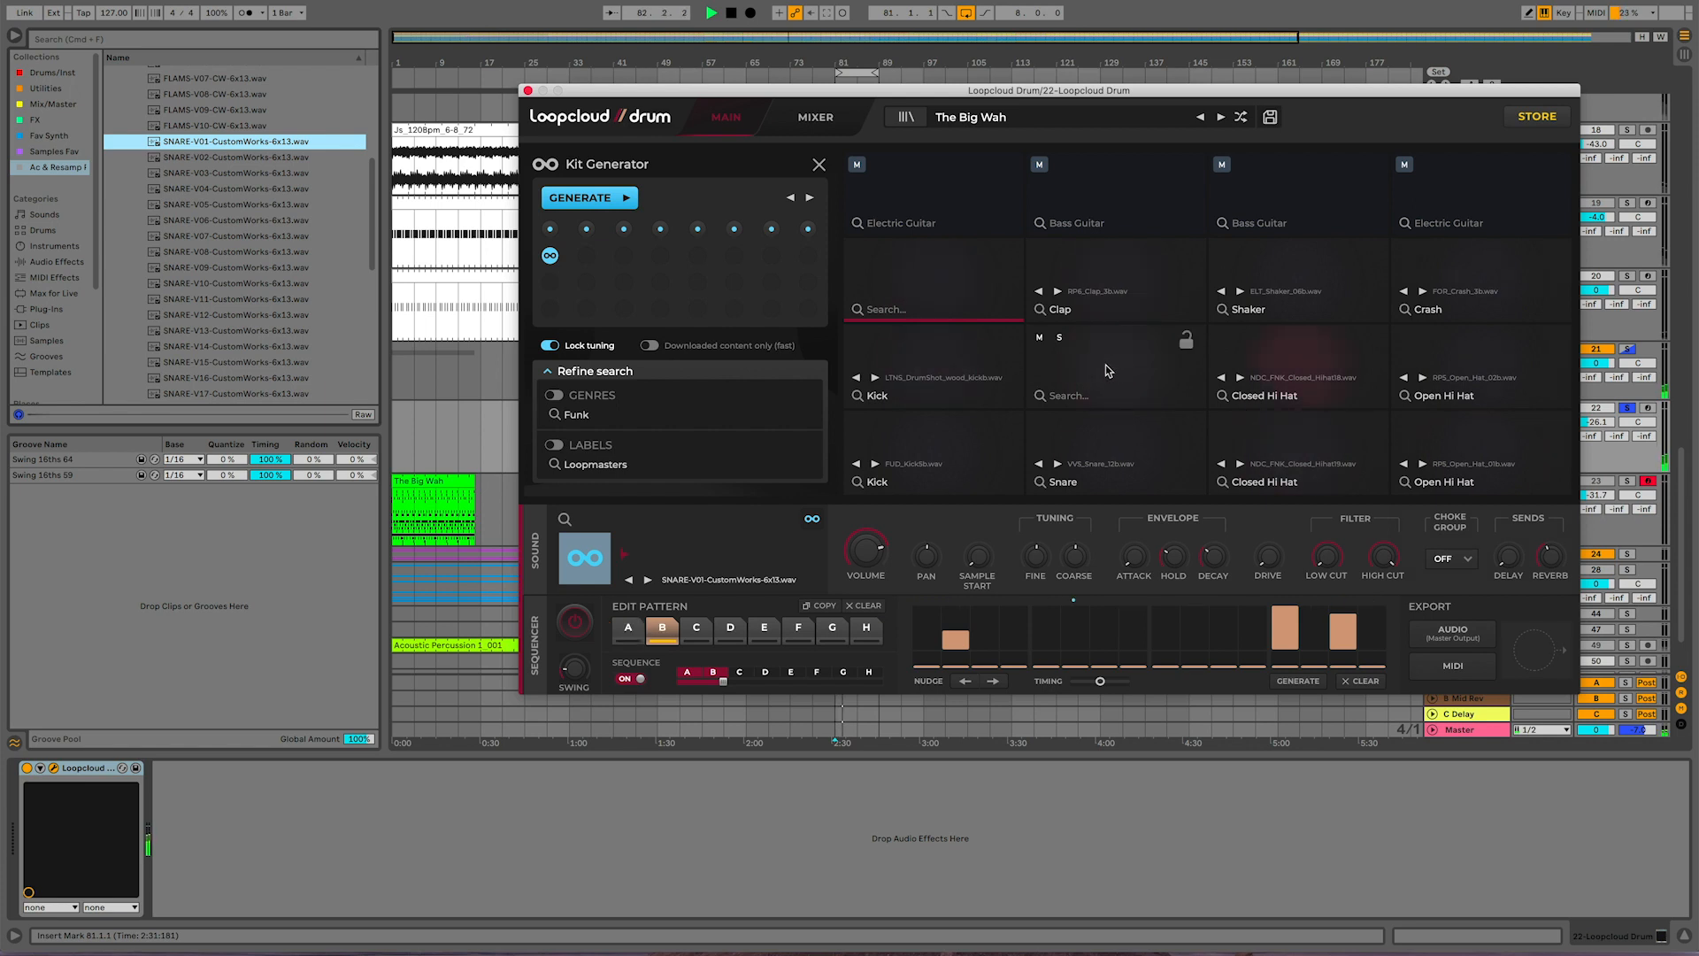
Step: Remove the hit on the first step of the upper Kick pad's sequence and edit its hit on step 7
left_click(951, 370)
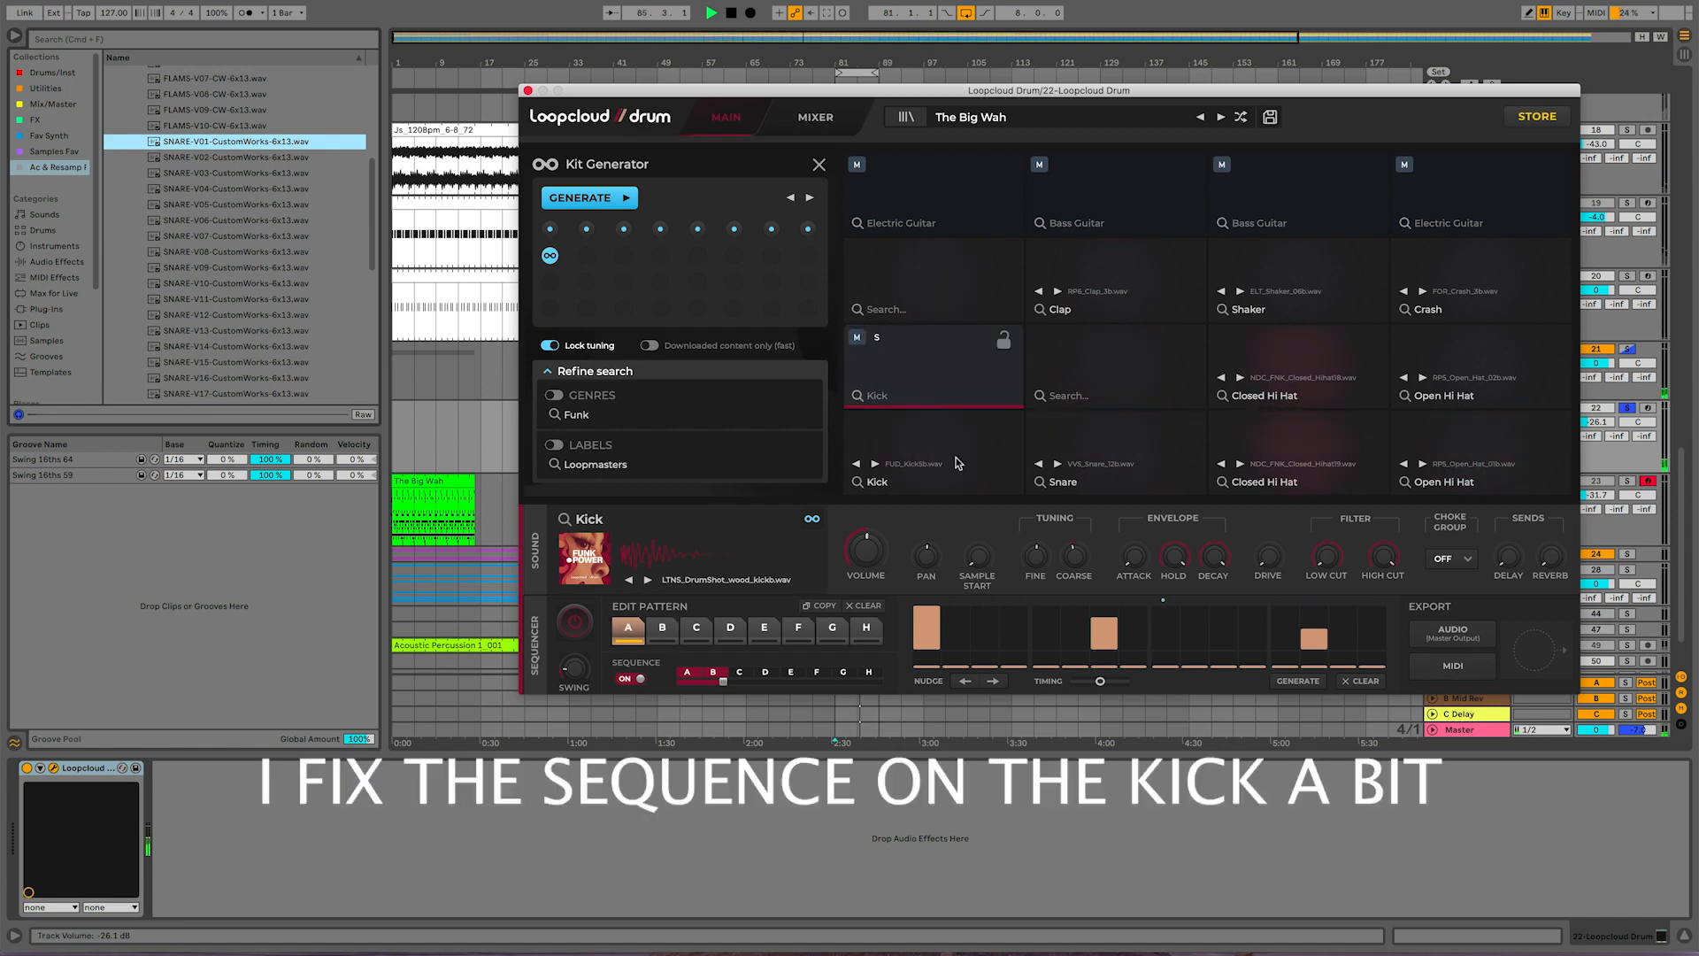
left_click(927, 627)
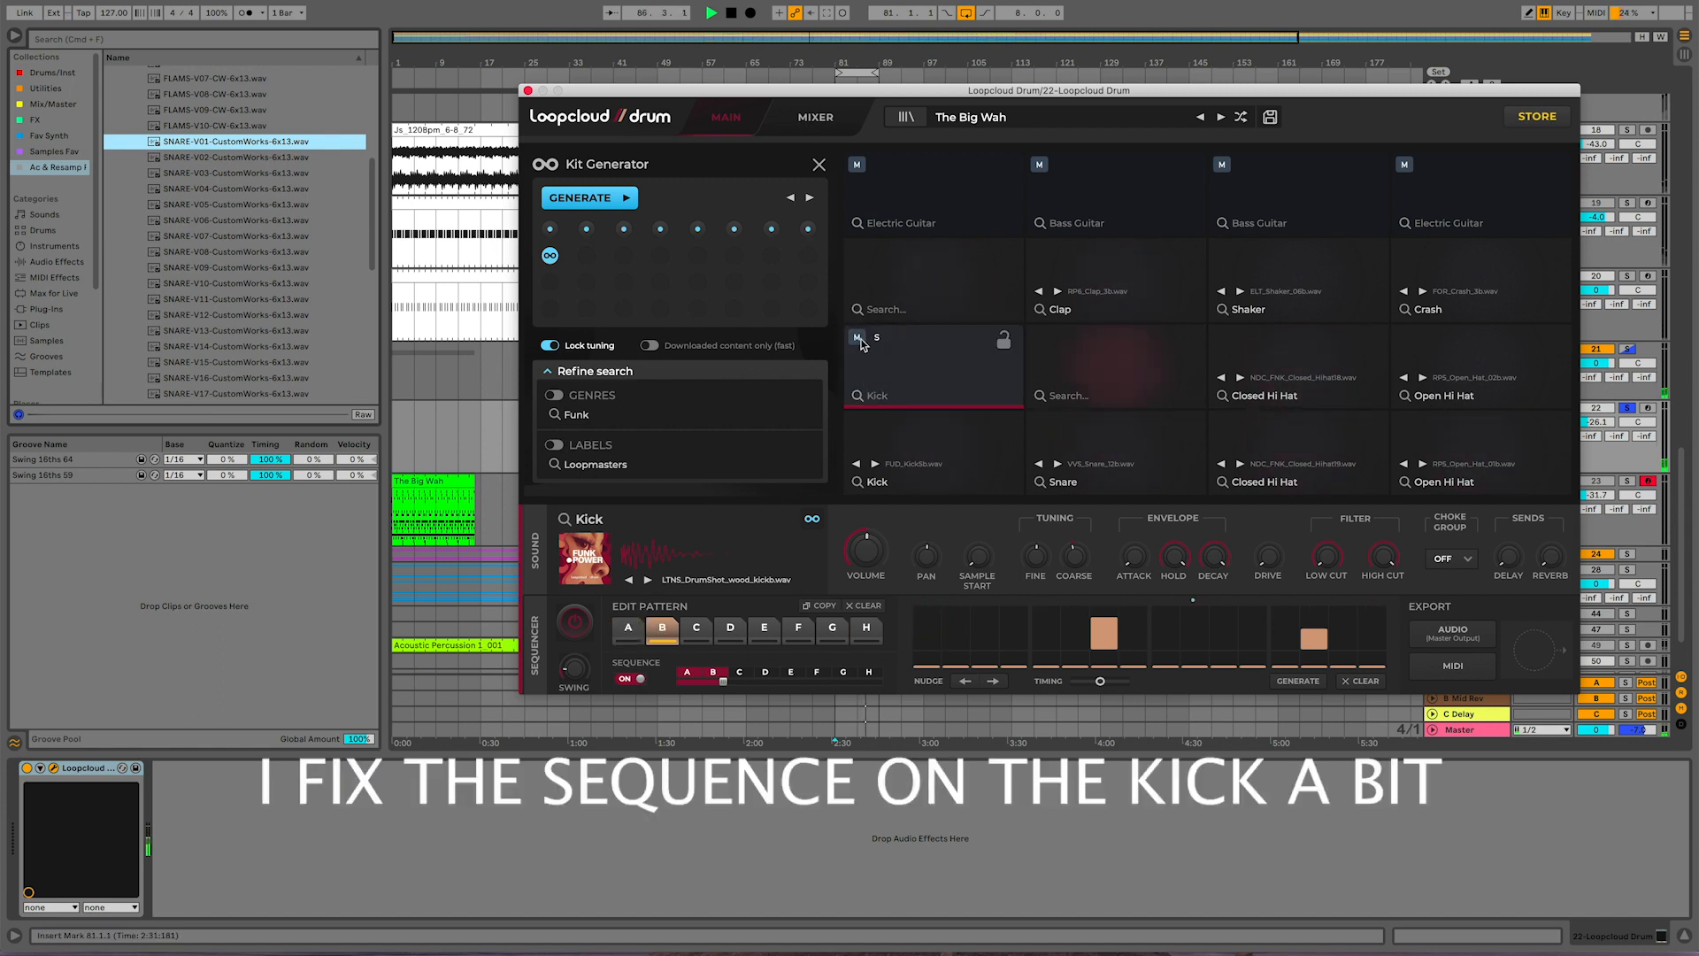
left_click(1106, 640)
left_click(1105, 640)
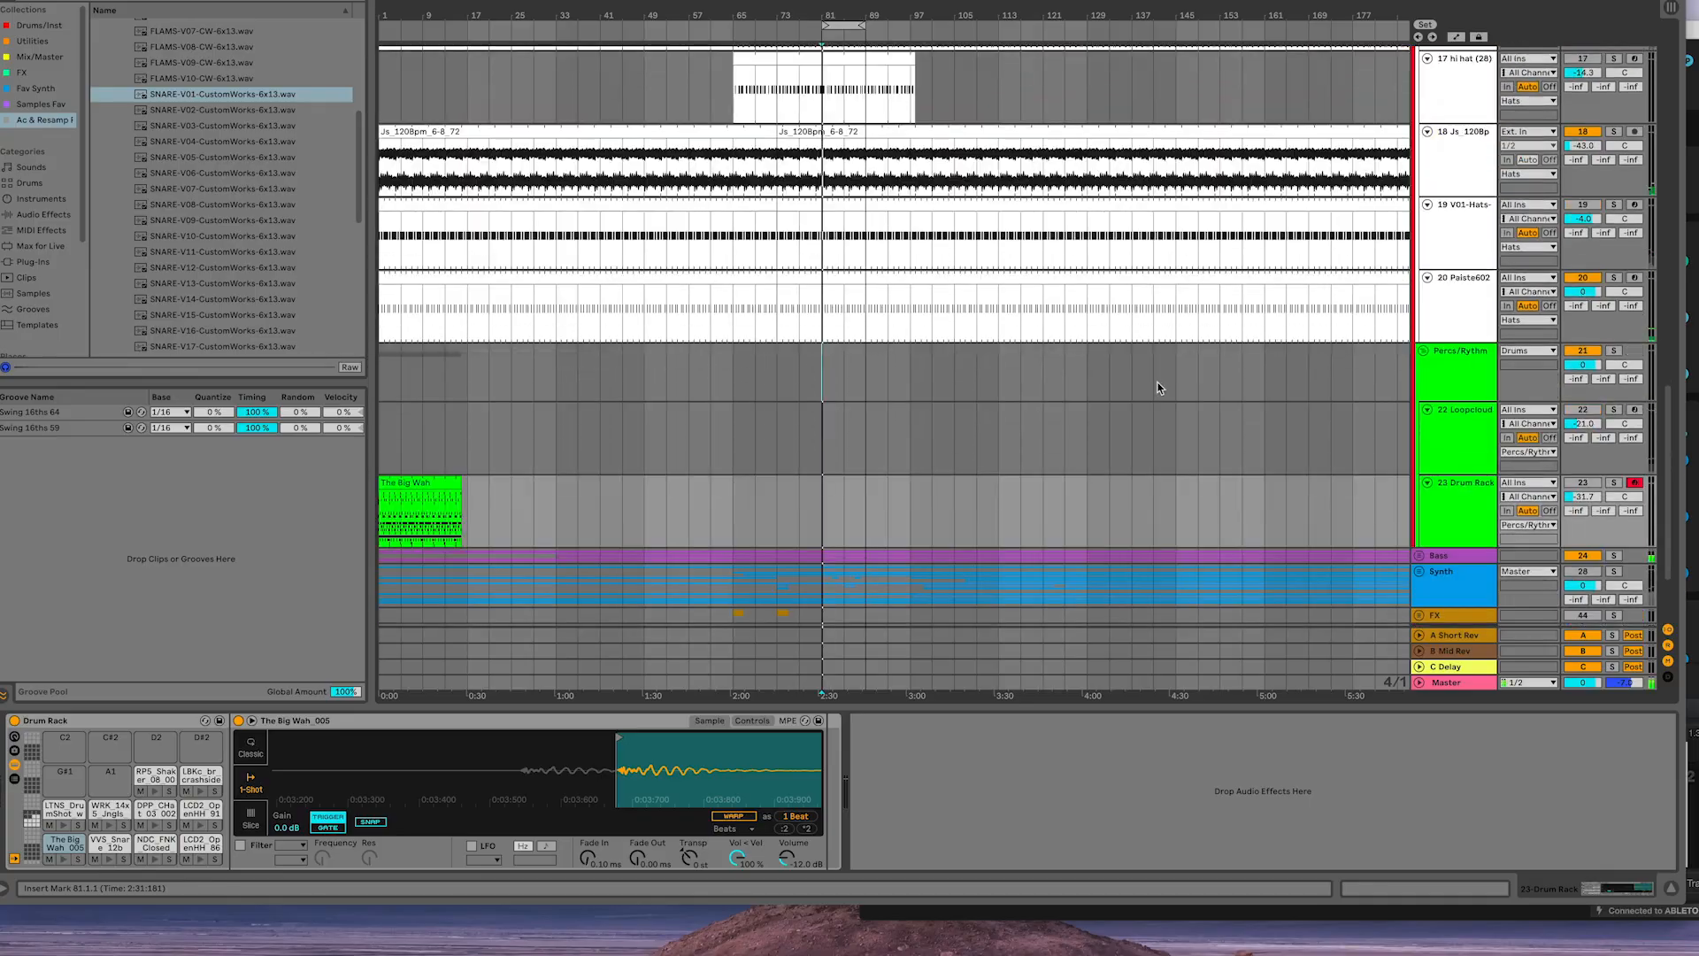
Step: Activate track 22 Loopcloud in the arrangement and check it against the other drum tracks during playback
scroll(1590, 350, "down", 2)
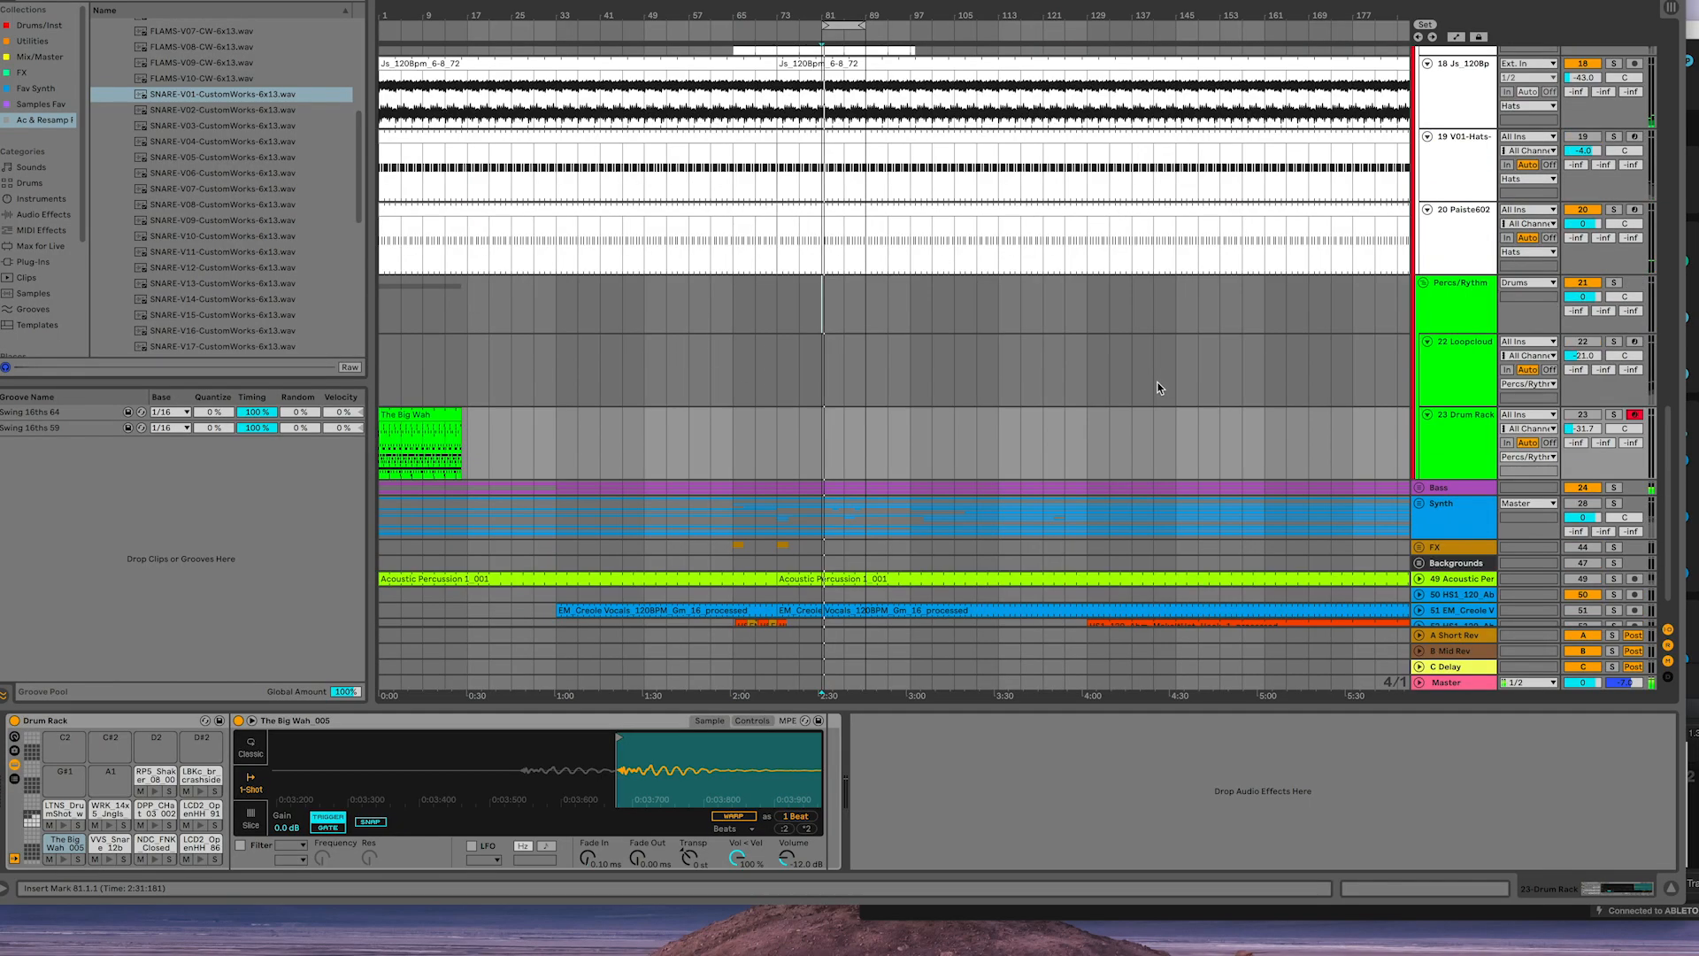
left_click(1573, 343)
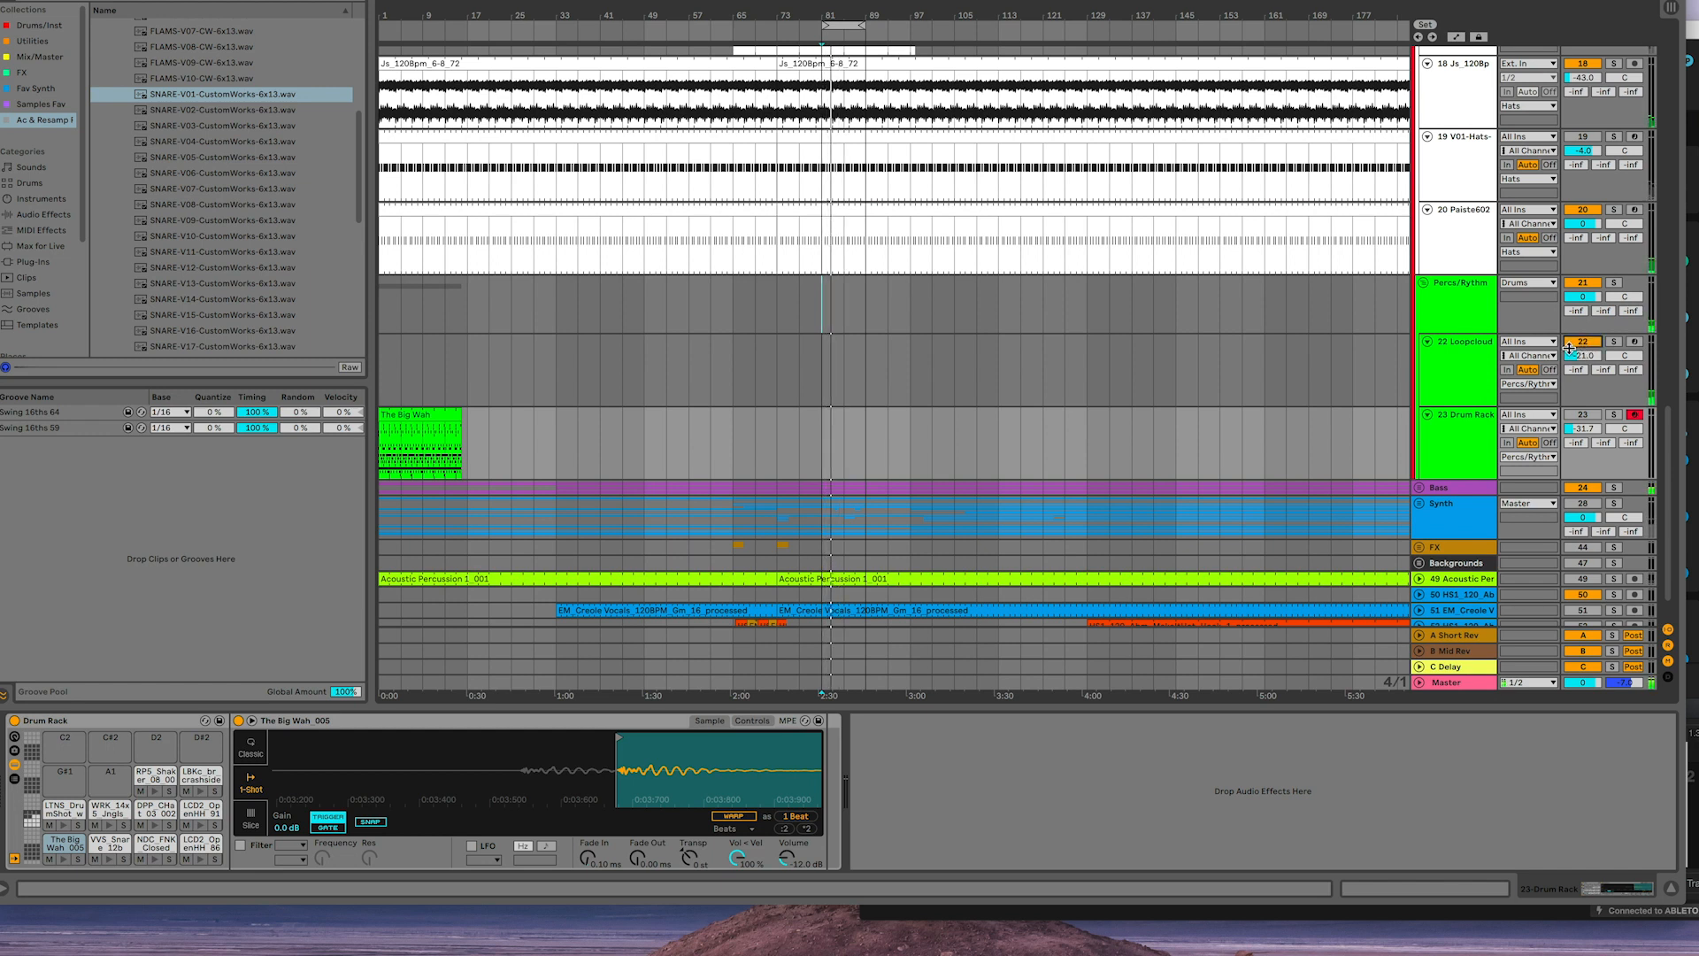
scroll(1442, 410, "up", 10)
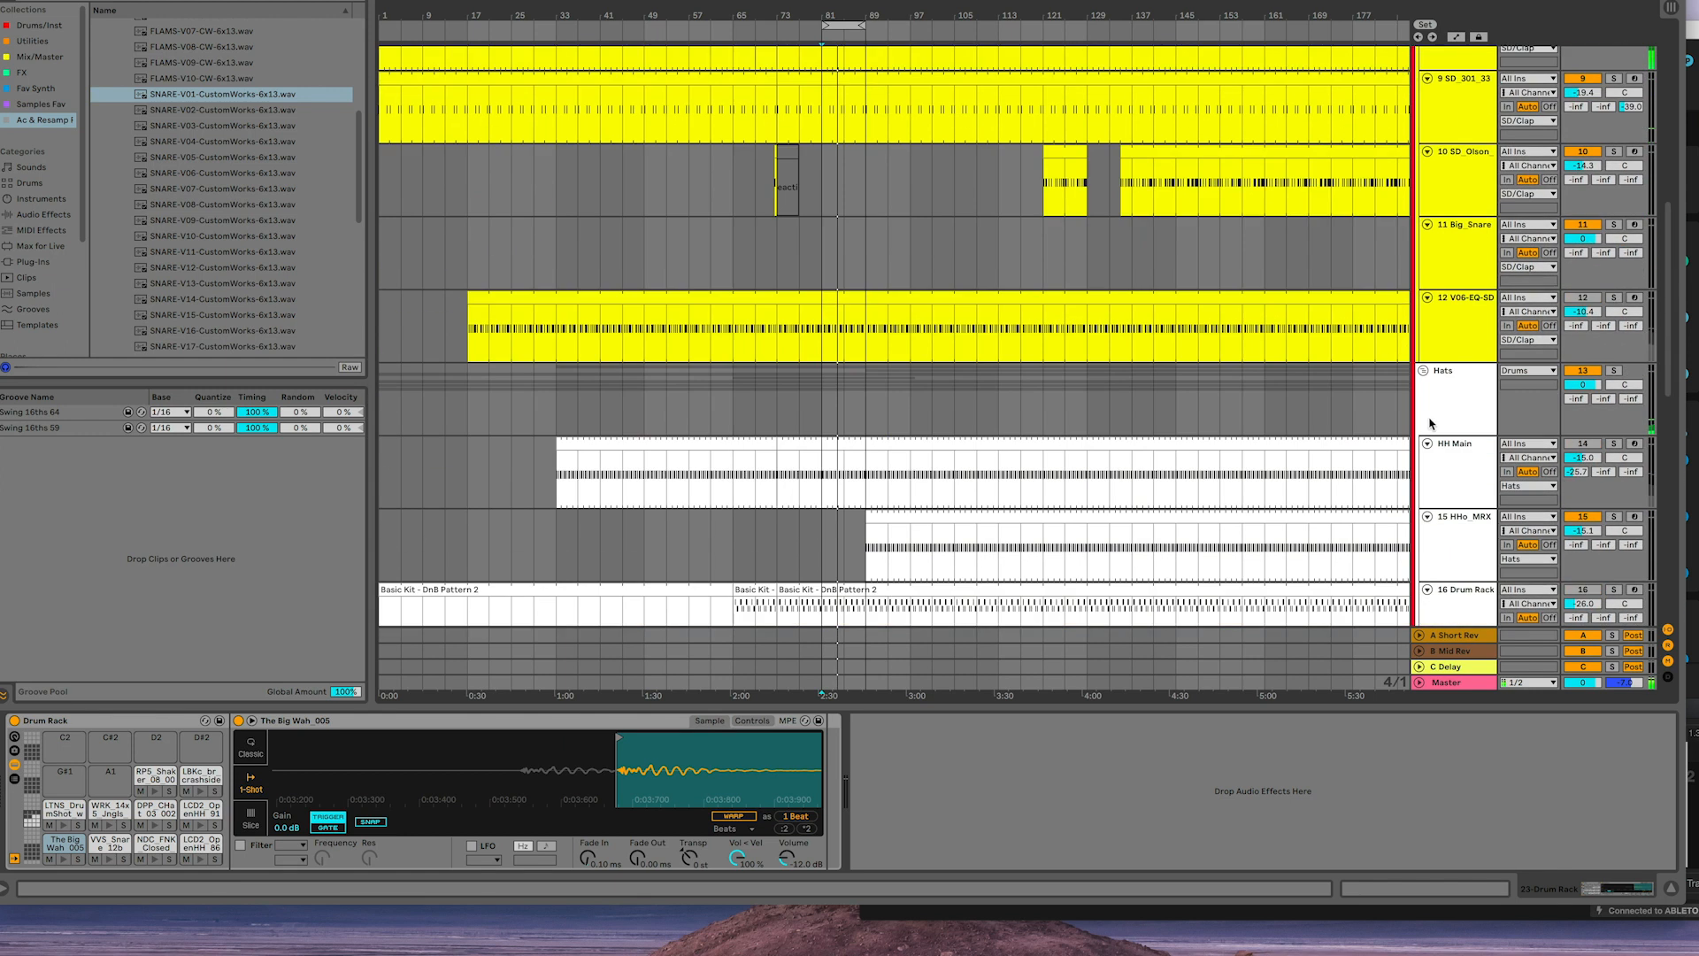
scroll(1431, 424, "down", 1)
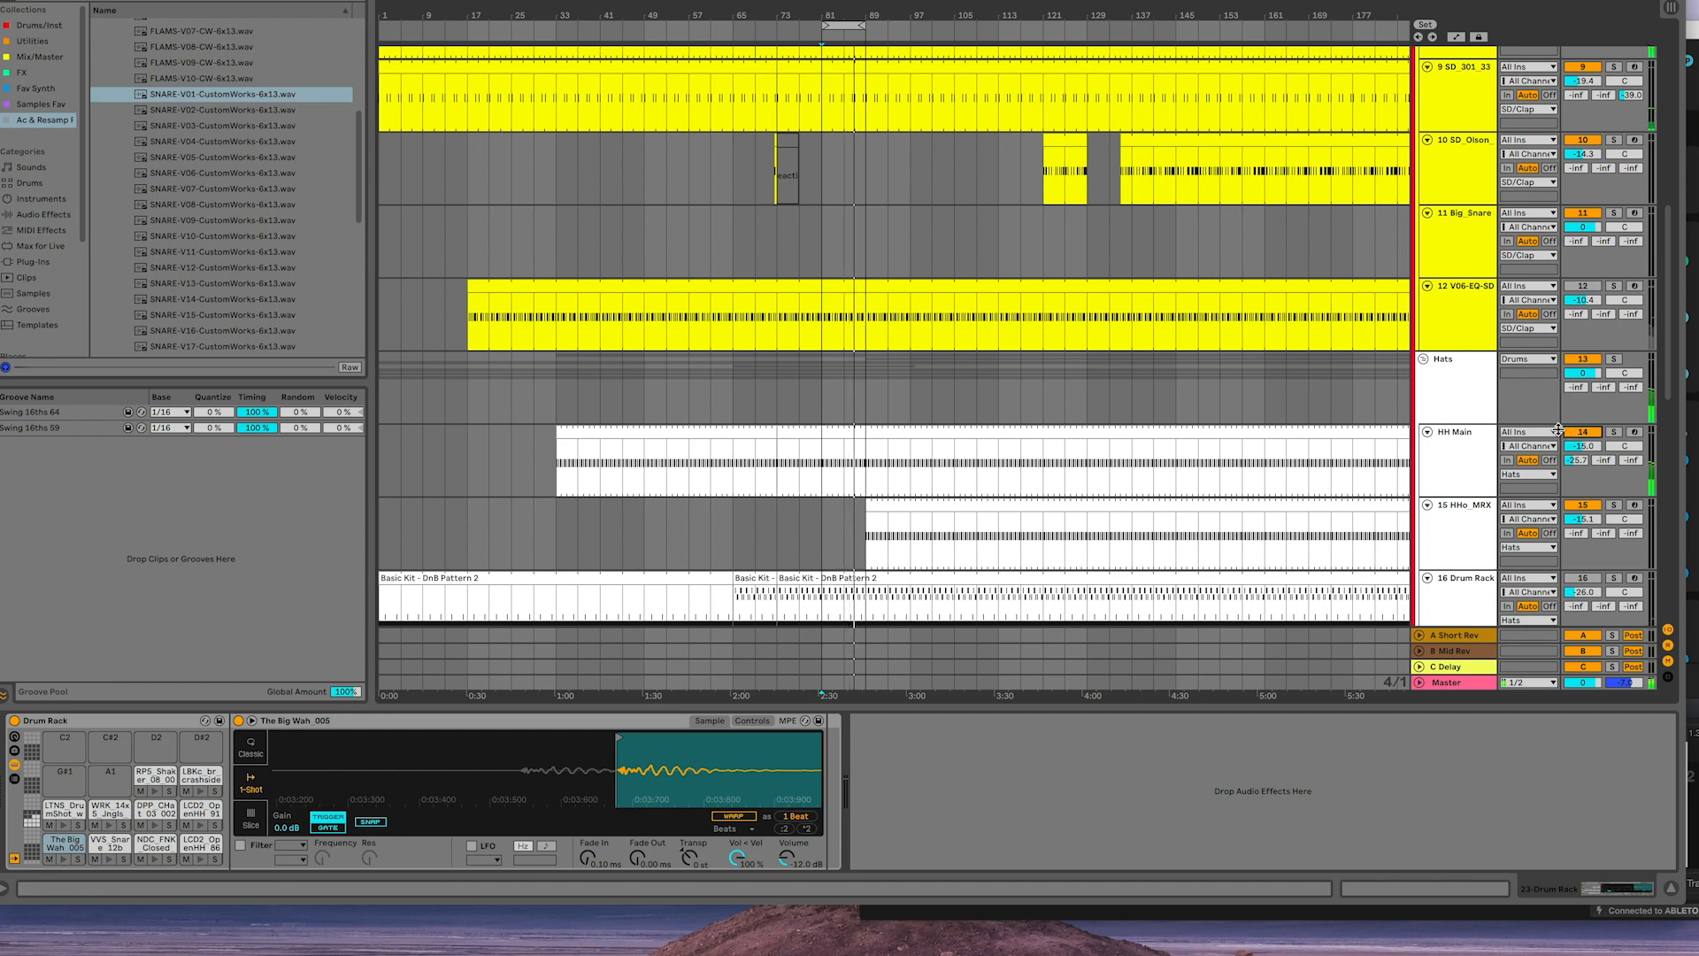
scroll(1415, 390, "down", 10)
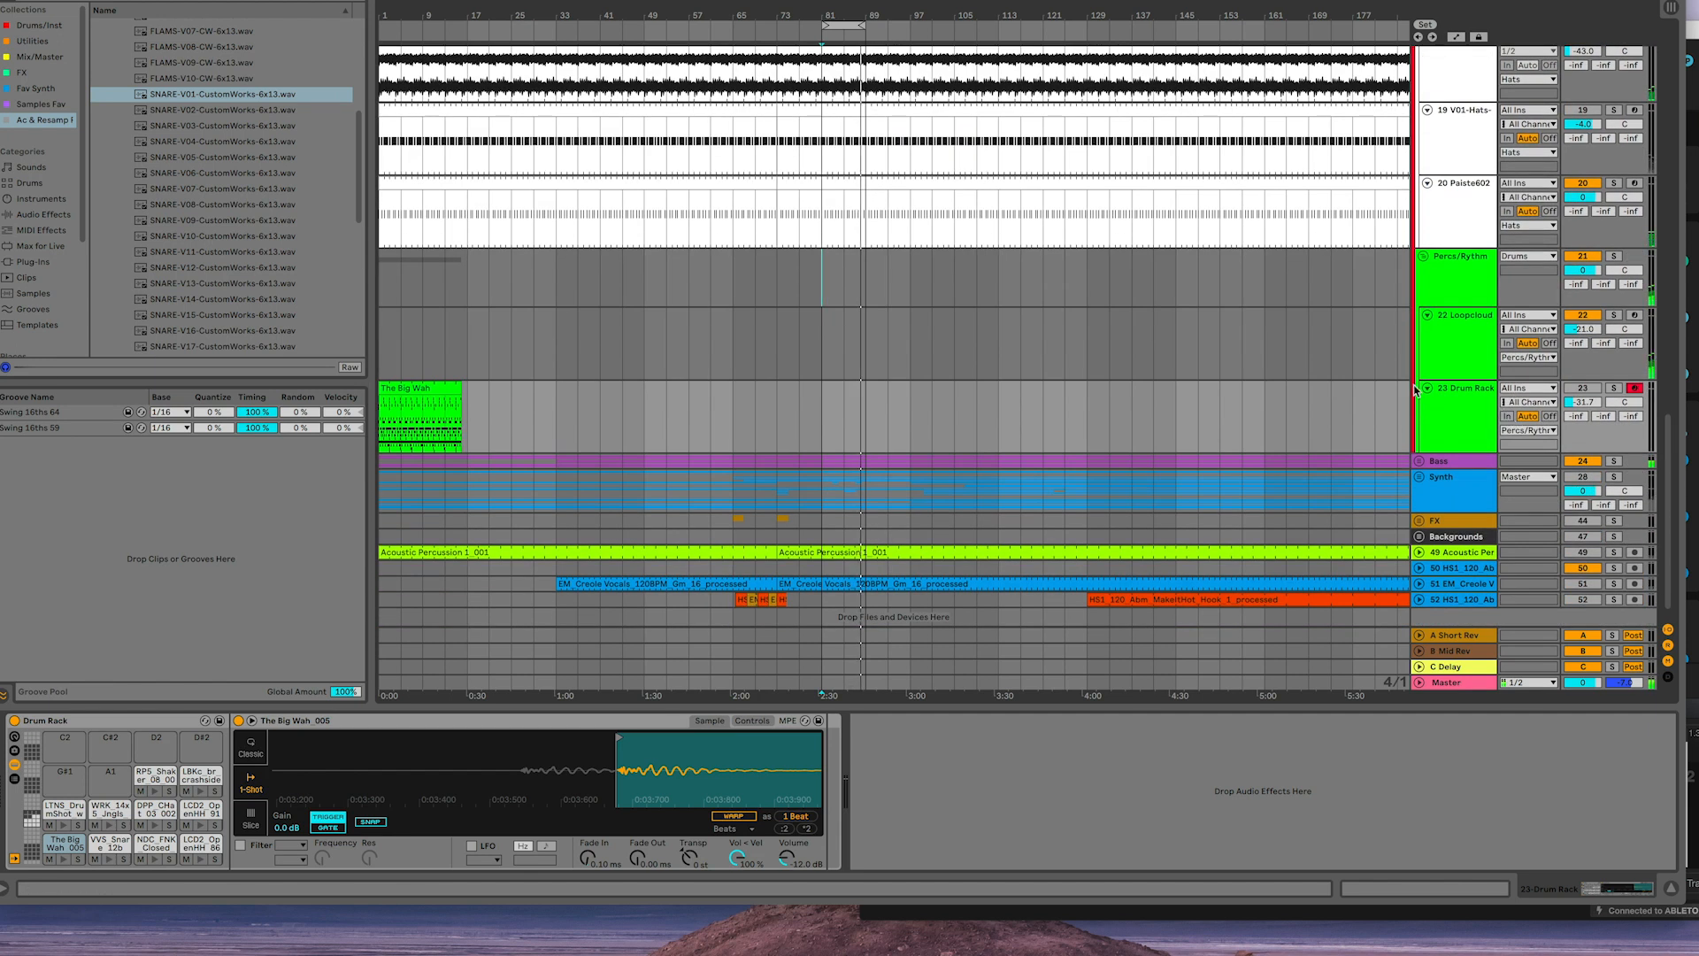